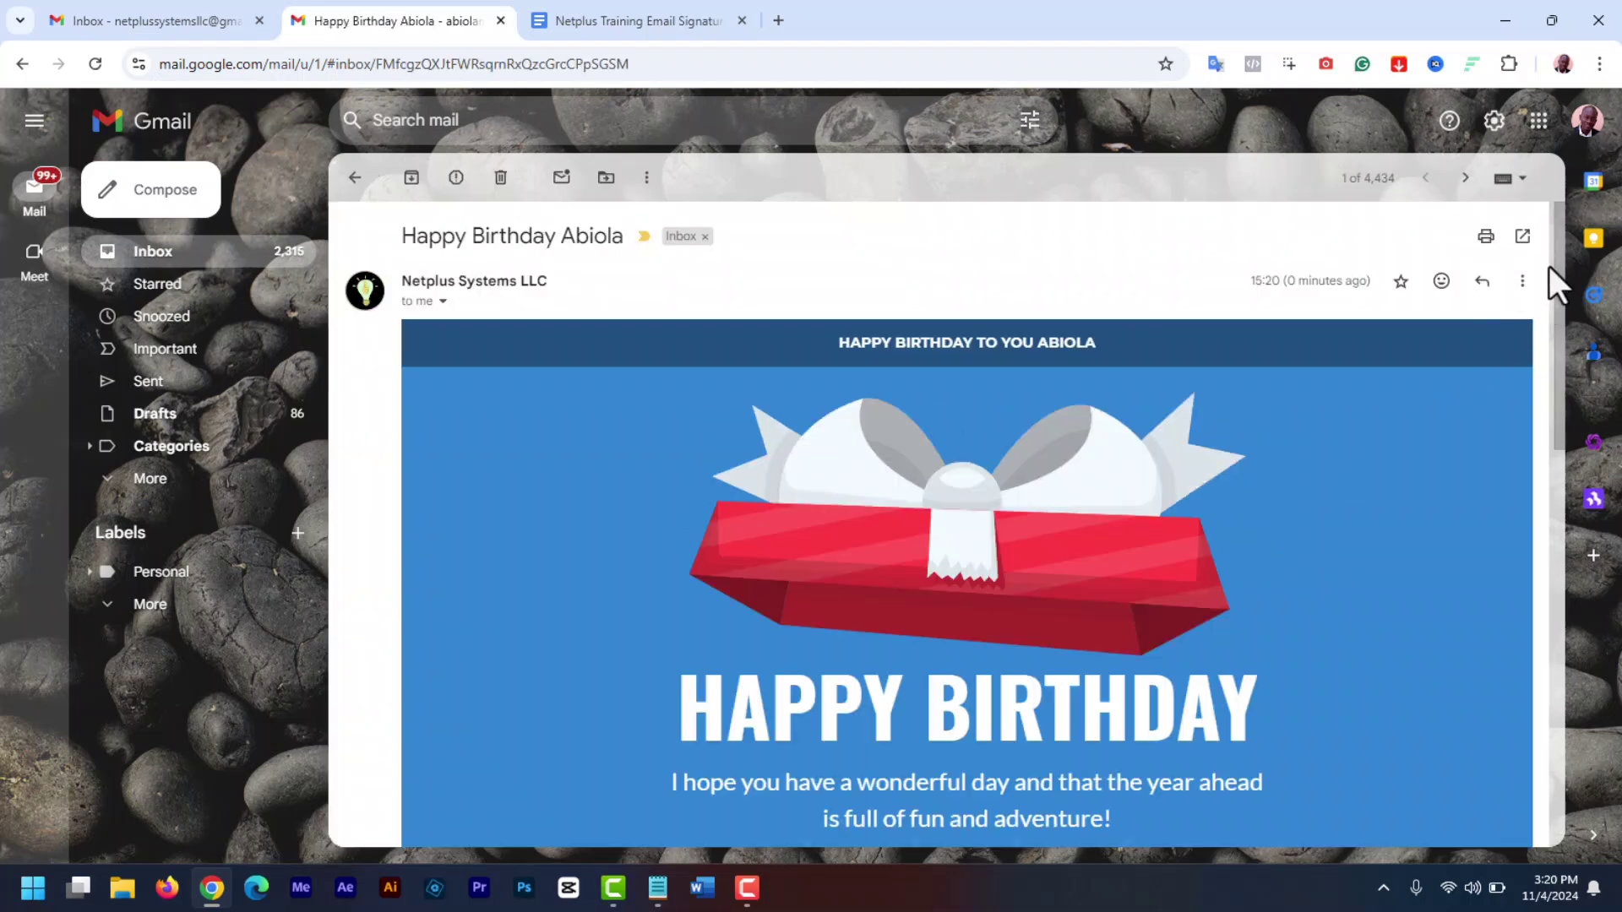
# - Scroll down to the birthday email's designed signature and highlight the signature block
pyautogui.moveTo(1559, 250); pyautogui.dragTo(1569, 584)
pyautogui.moveTo(1570, 642); pyautogui.dragTo(1574, 657)
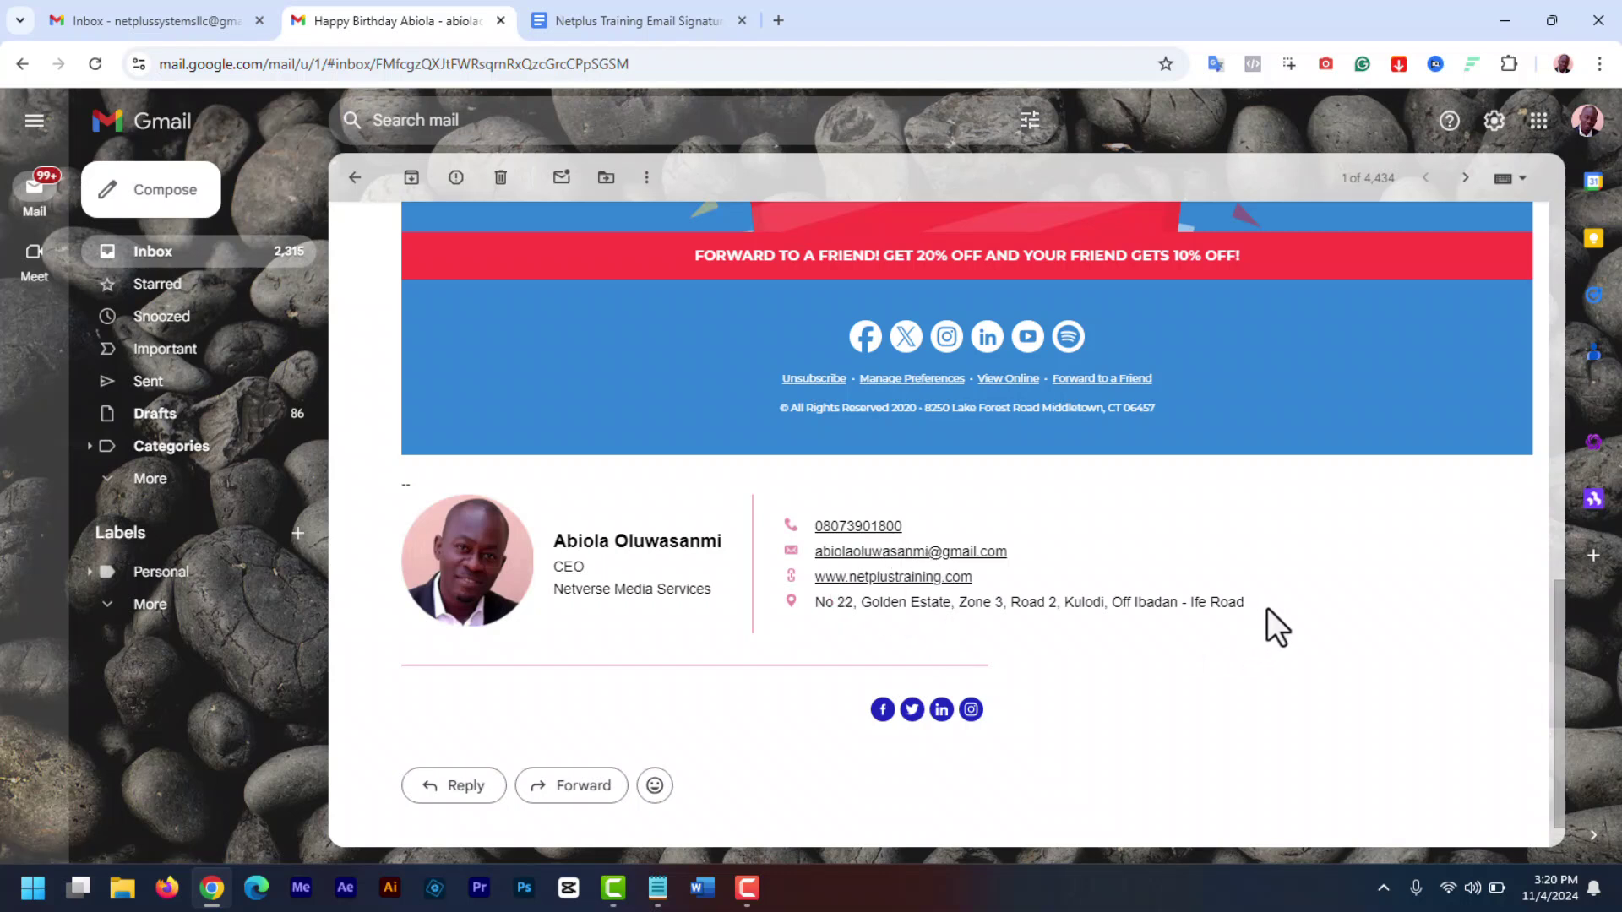
pyautogui.moveTo(1267, 606); pyautogui.dragTo(442, 510)
pyautogui.click(1364, 616)
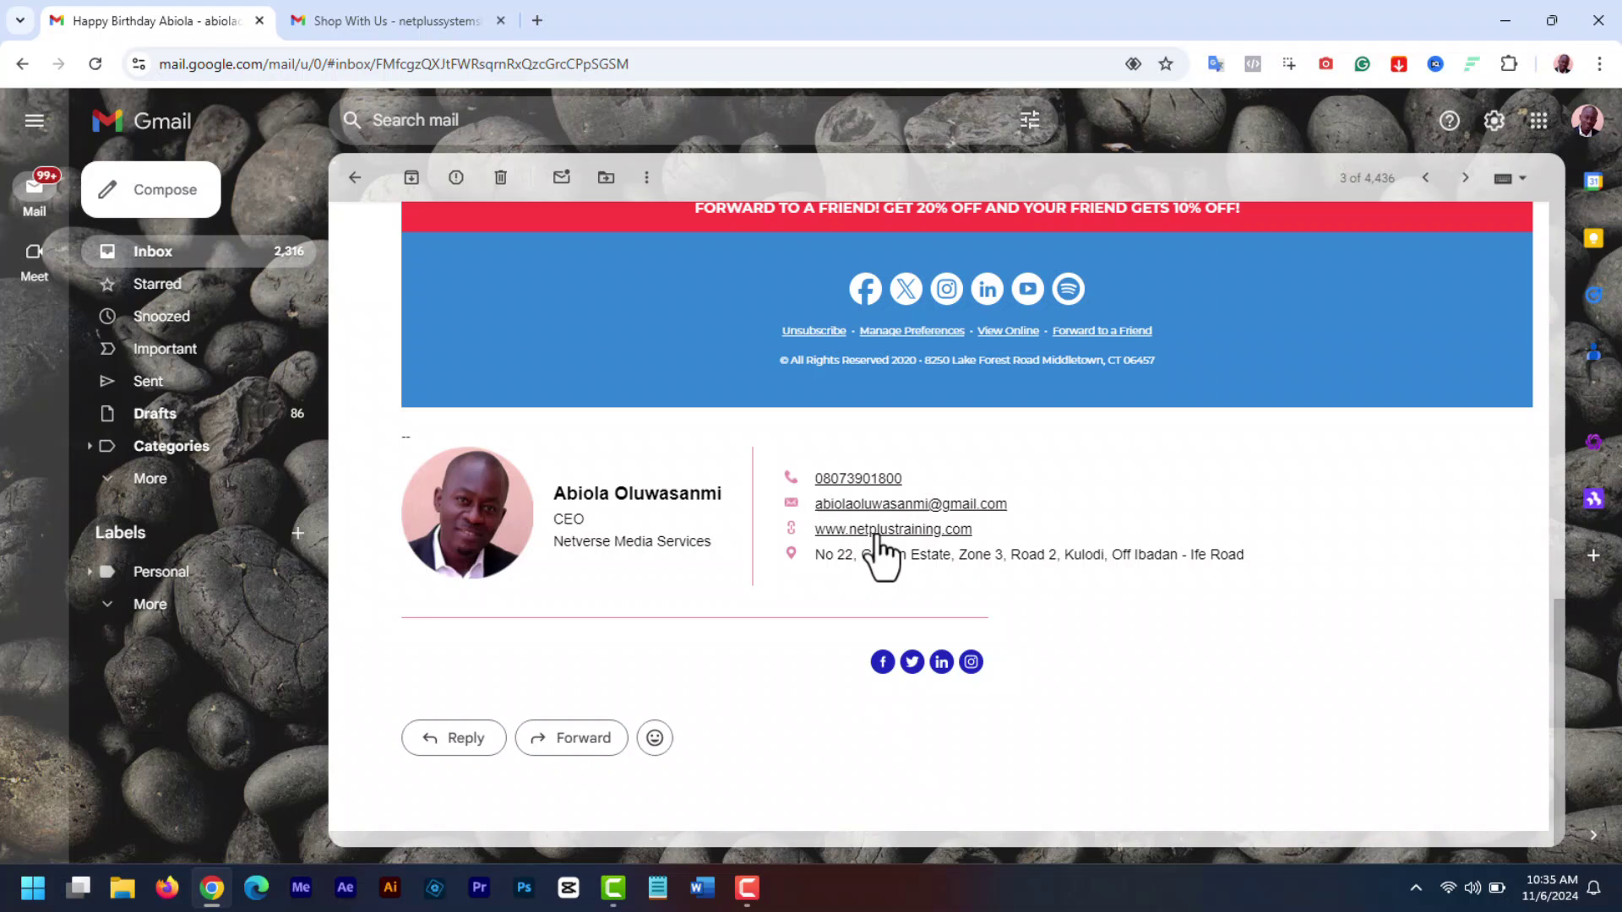
# - Open the signature's website link, compare with the Sent 'Shop With Us' email, then return
pyautogui.click(883, 531)
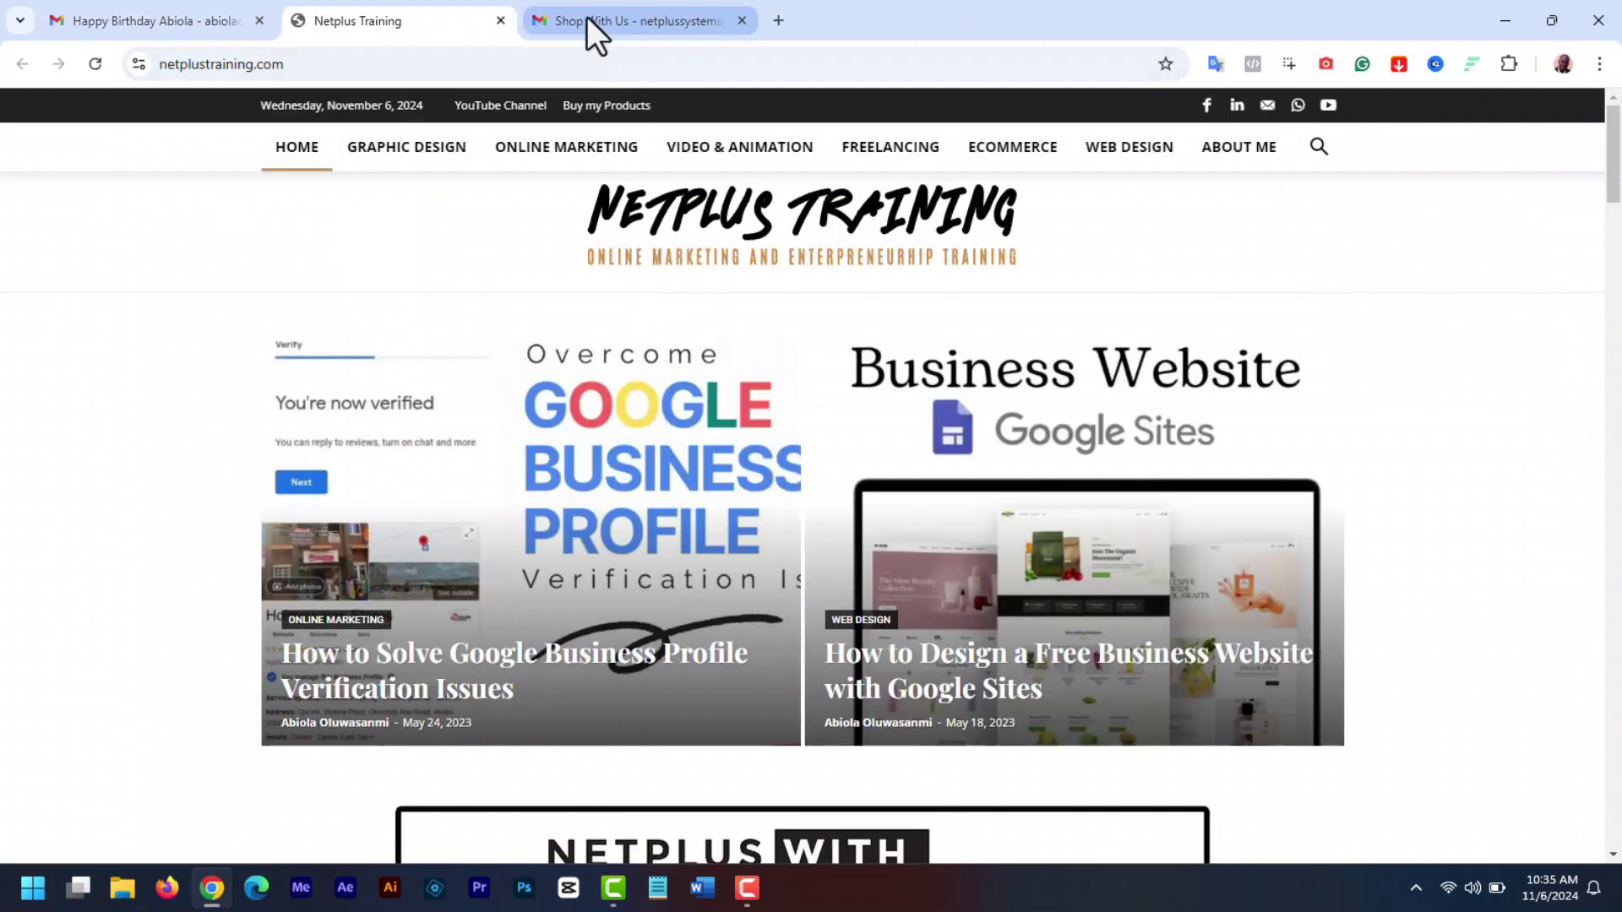
pyautogui.click(589, 20)
pyautogui.moveTo(1561, 355); pyautogui.dragTo(1568, 659)
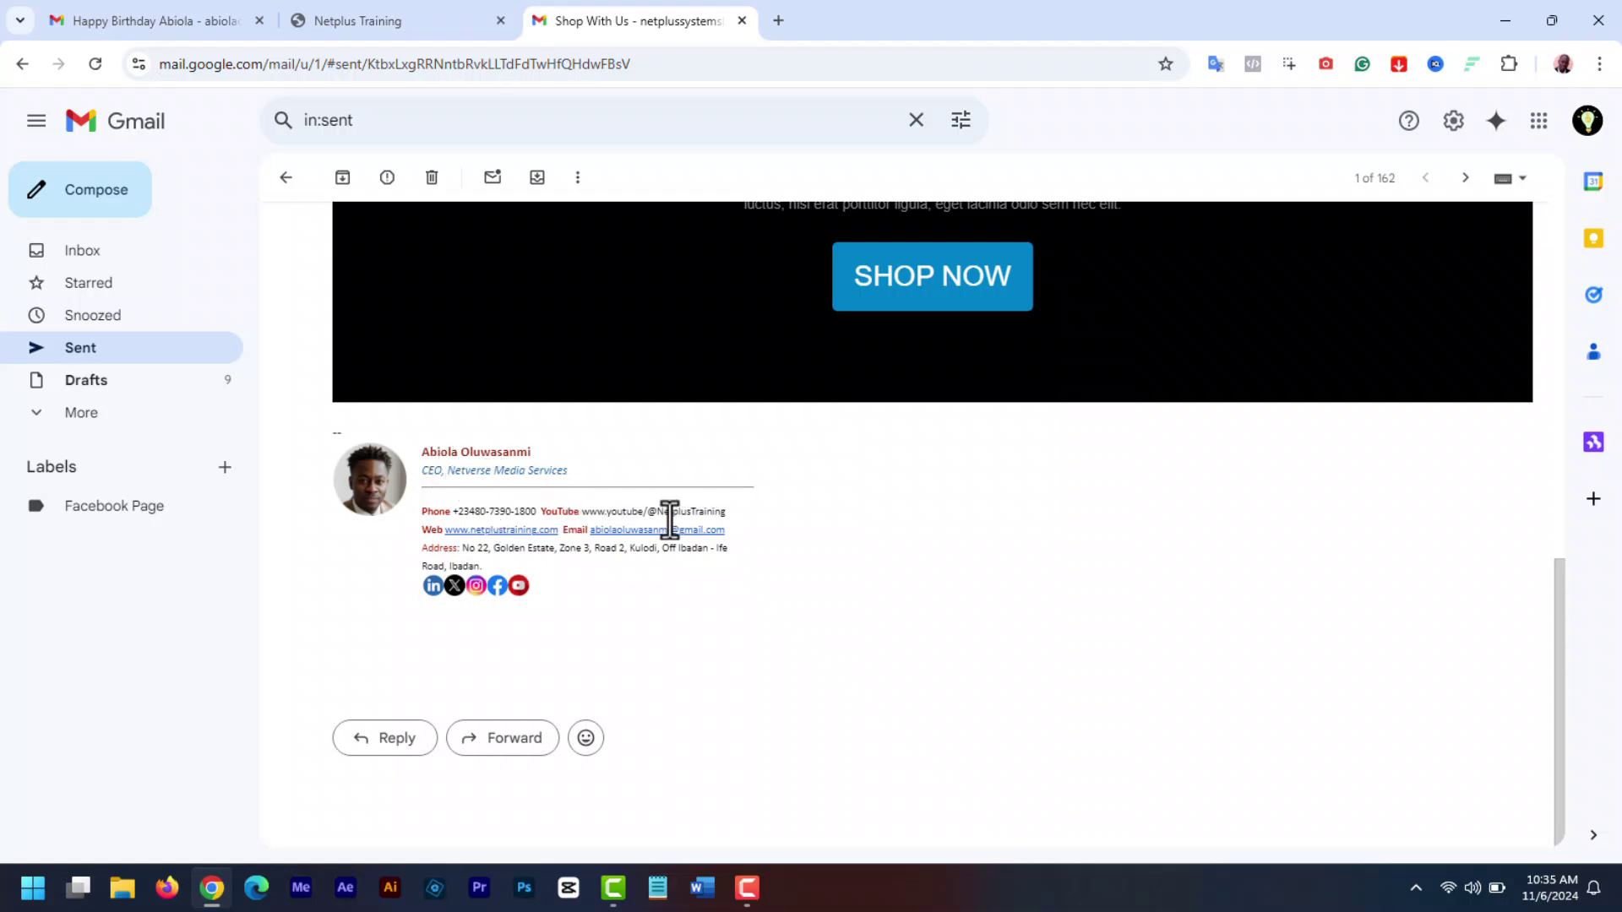
pyautogui.click(185, 18)
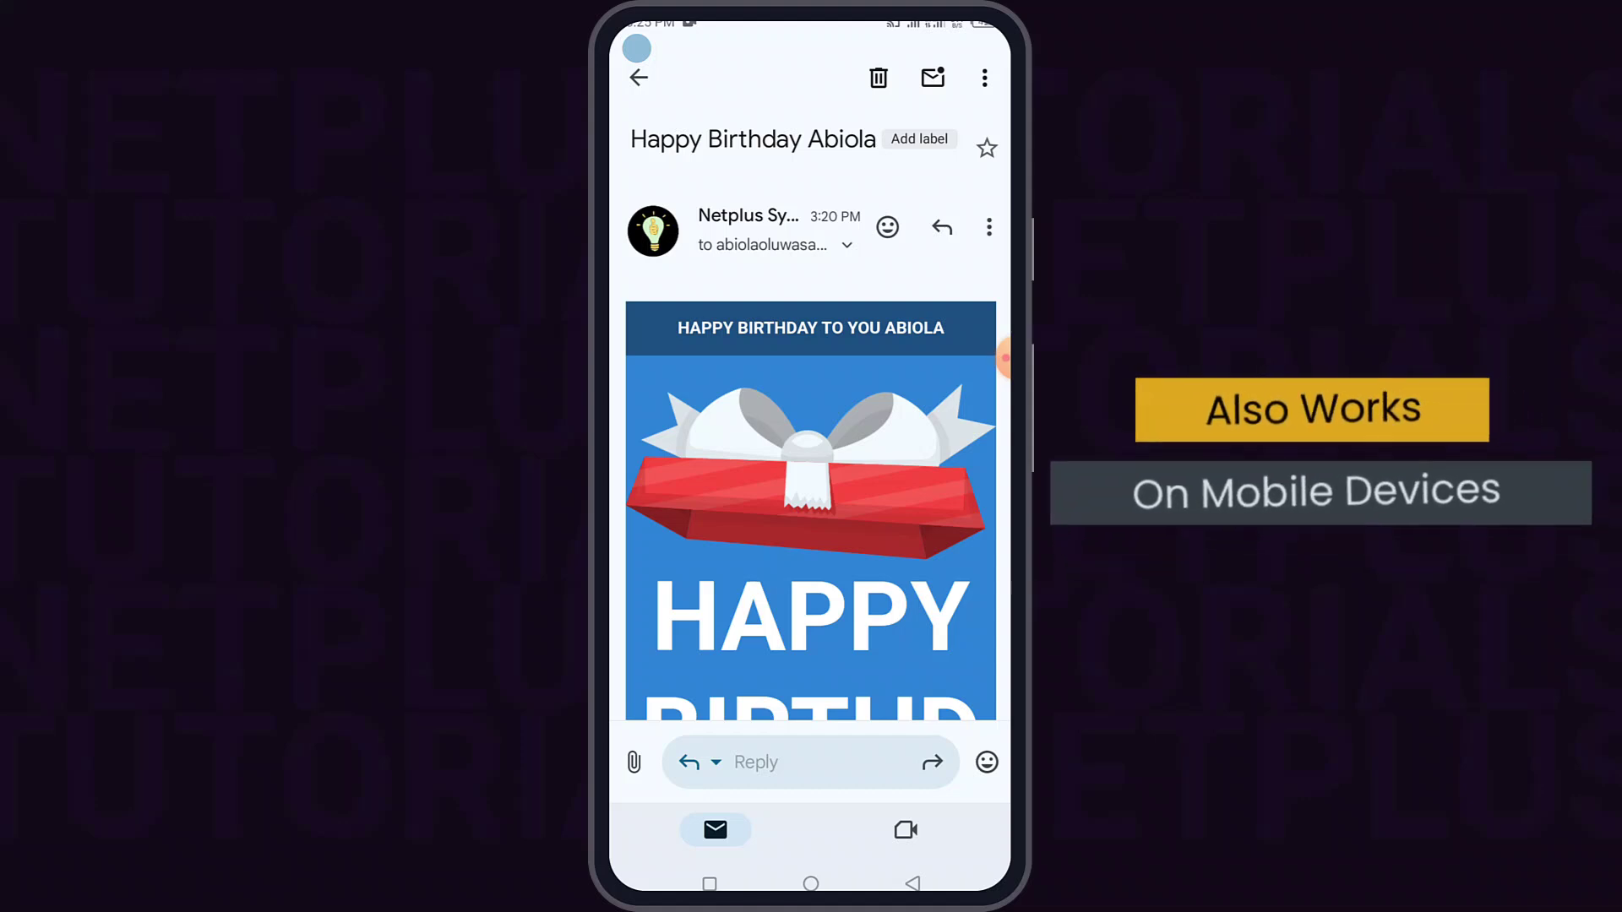
# - Scroll down the test message and highlight its plain-text signature
pyautogui.scroll(-10, 811, 507)
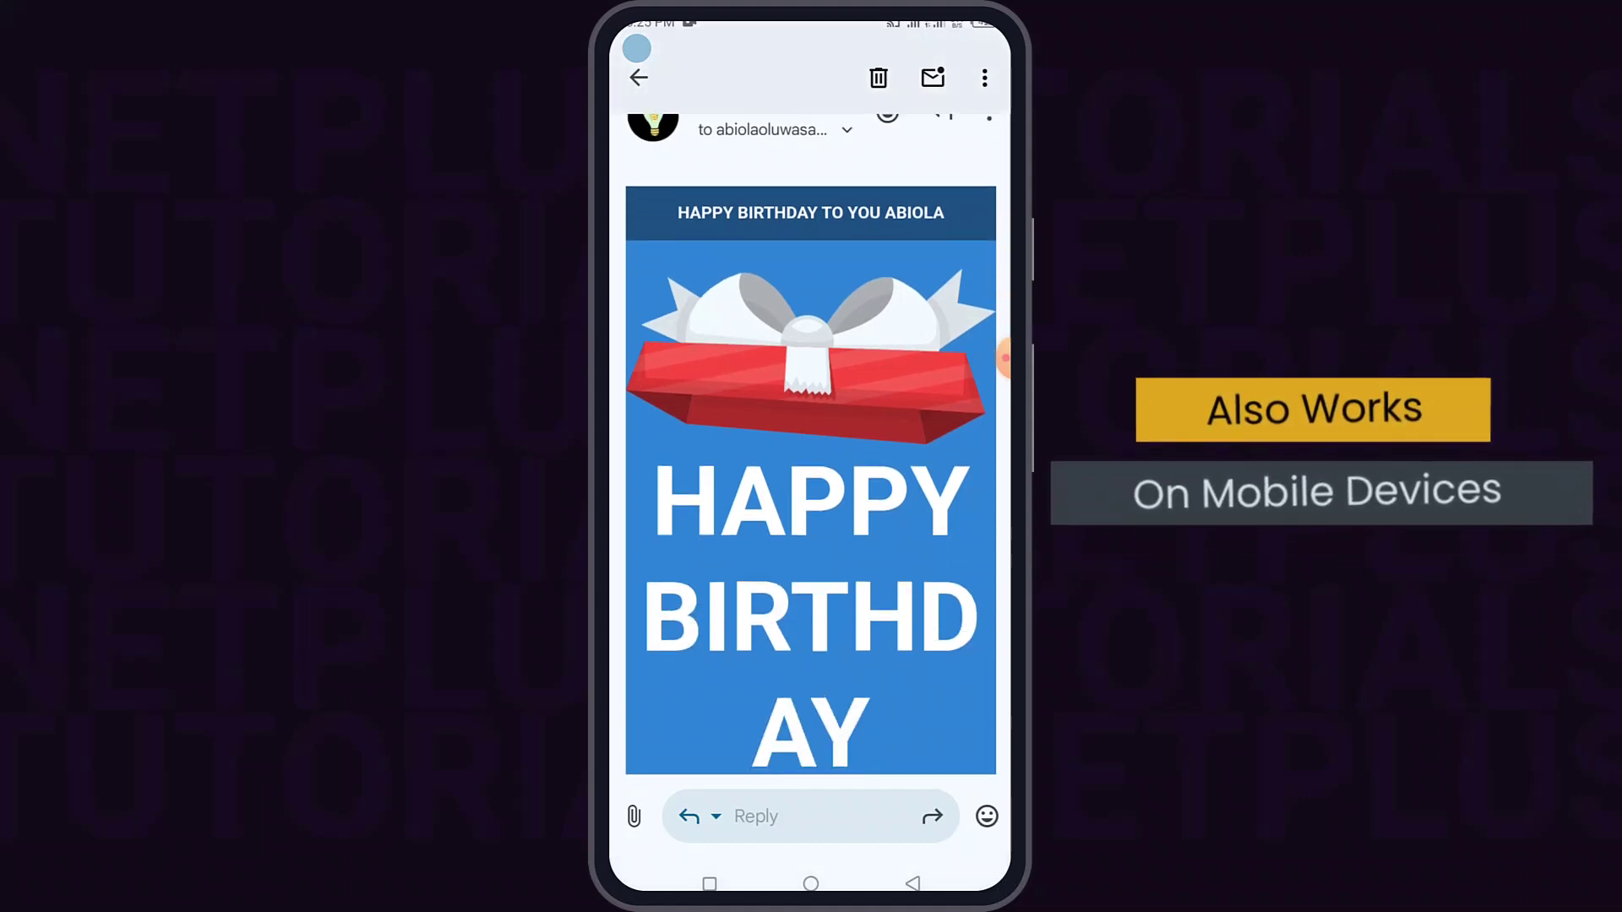
pyautogui.scroll(-6, 811, 443)
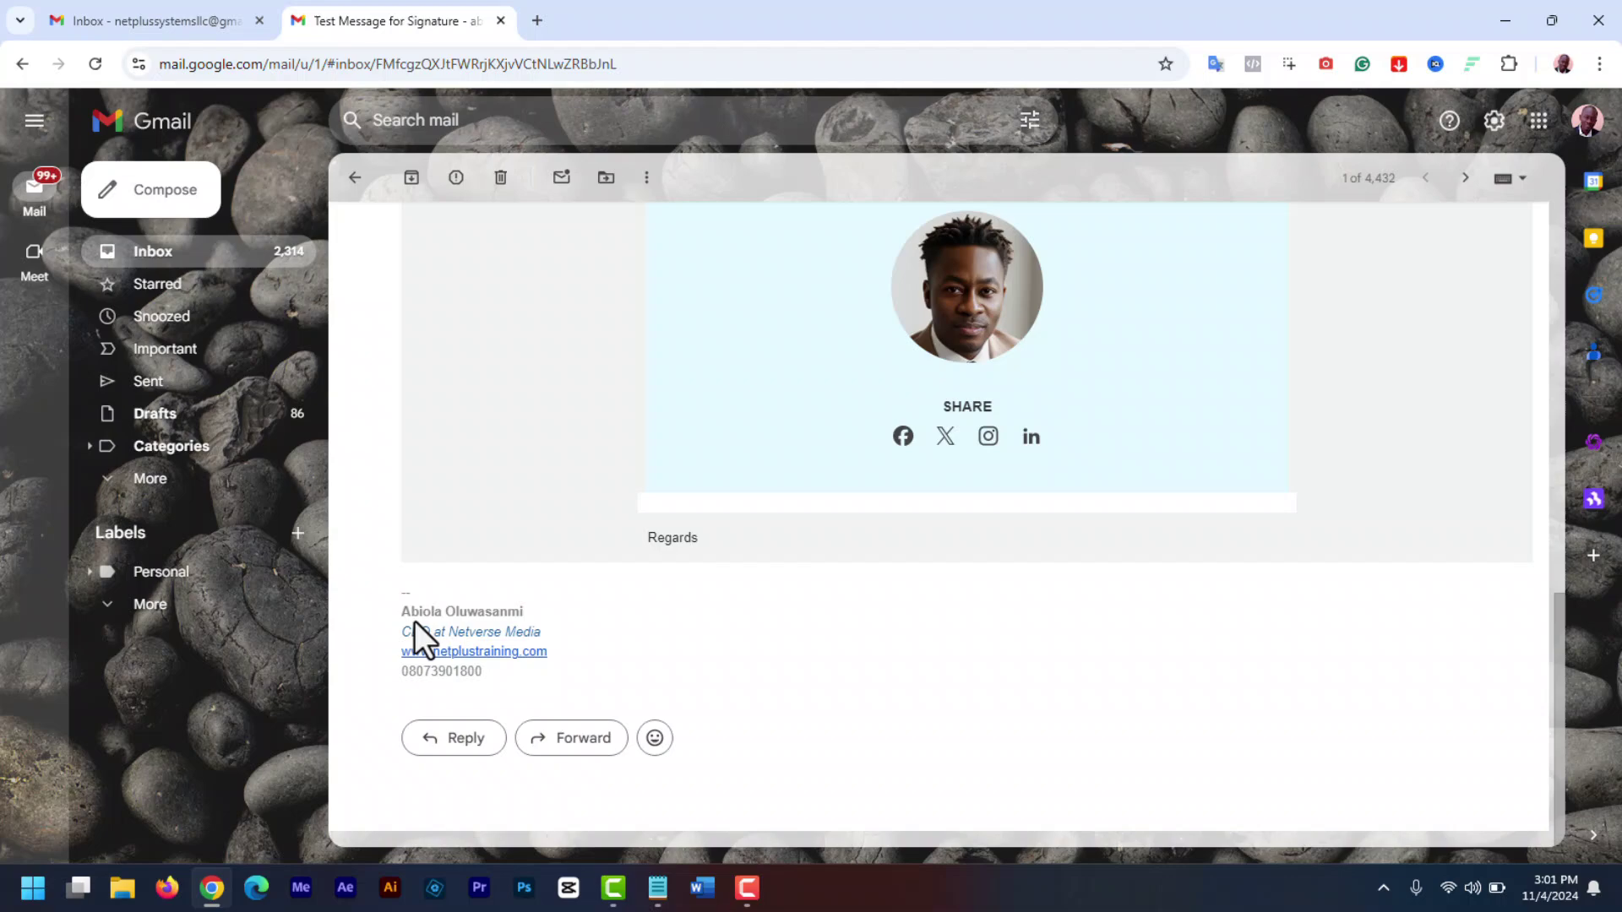
pyautogui.moveTo(411, 611); pyautogui.dragTo(611, 681)
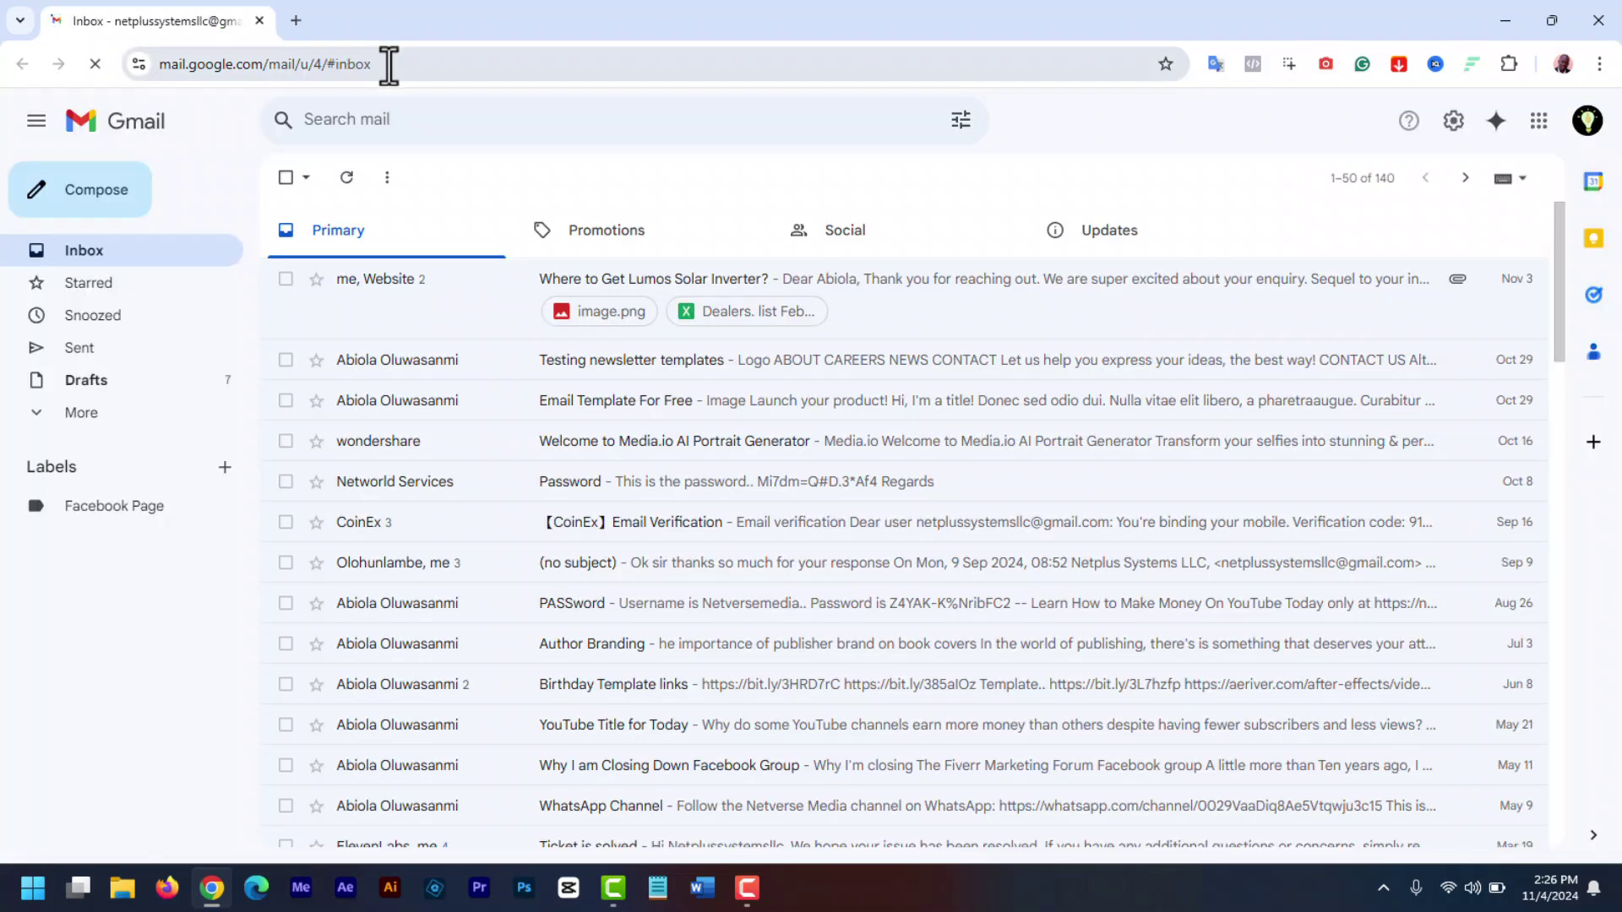
# - Open the full Gmail settings from the gear and scroll General down to the empty Signature section
pyautogui.click(1454, 125)
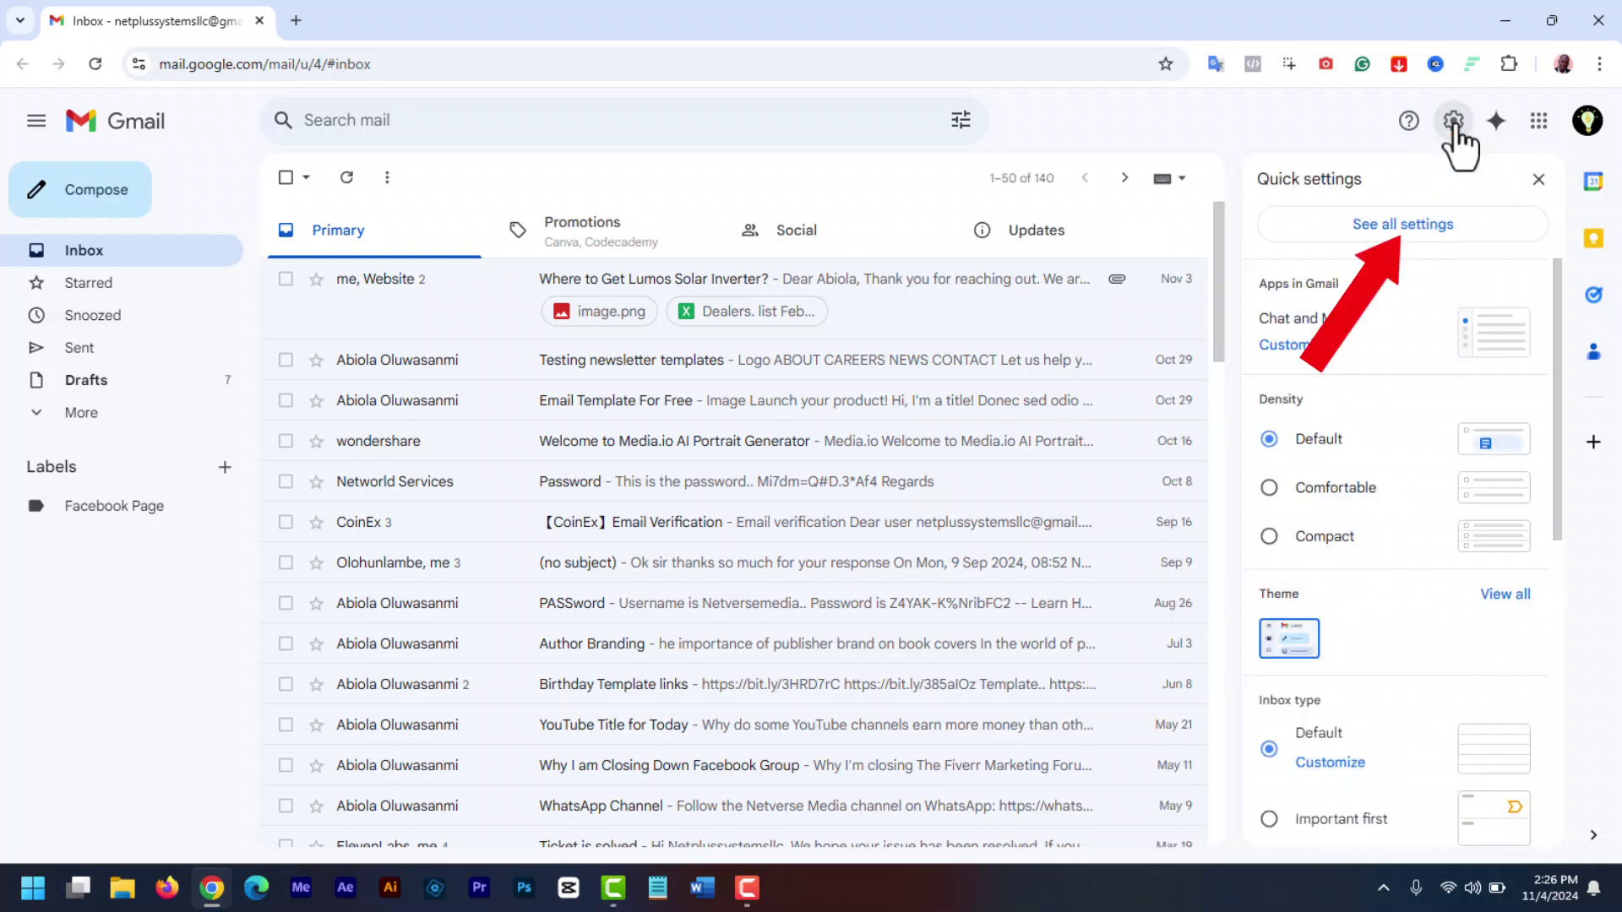
pyautogui.click(1388, 226)
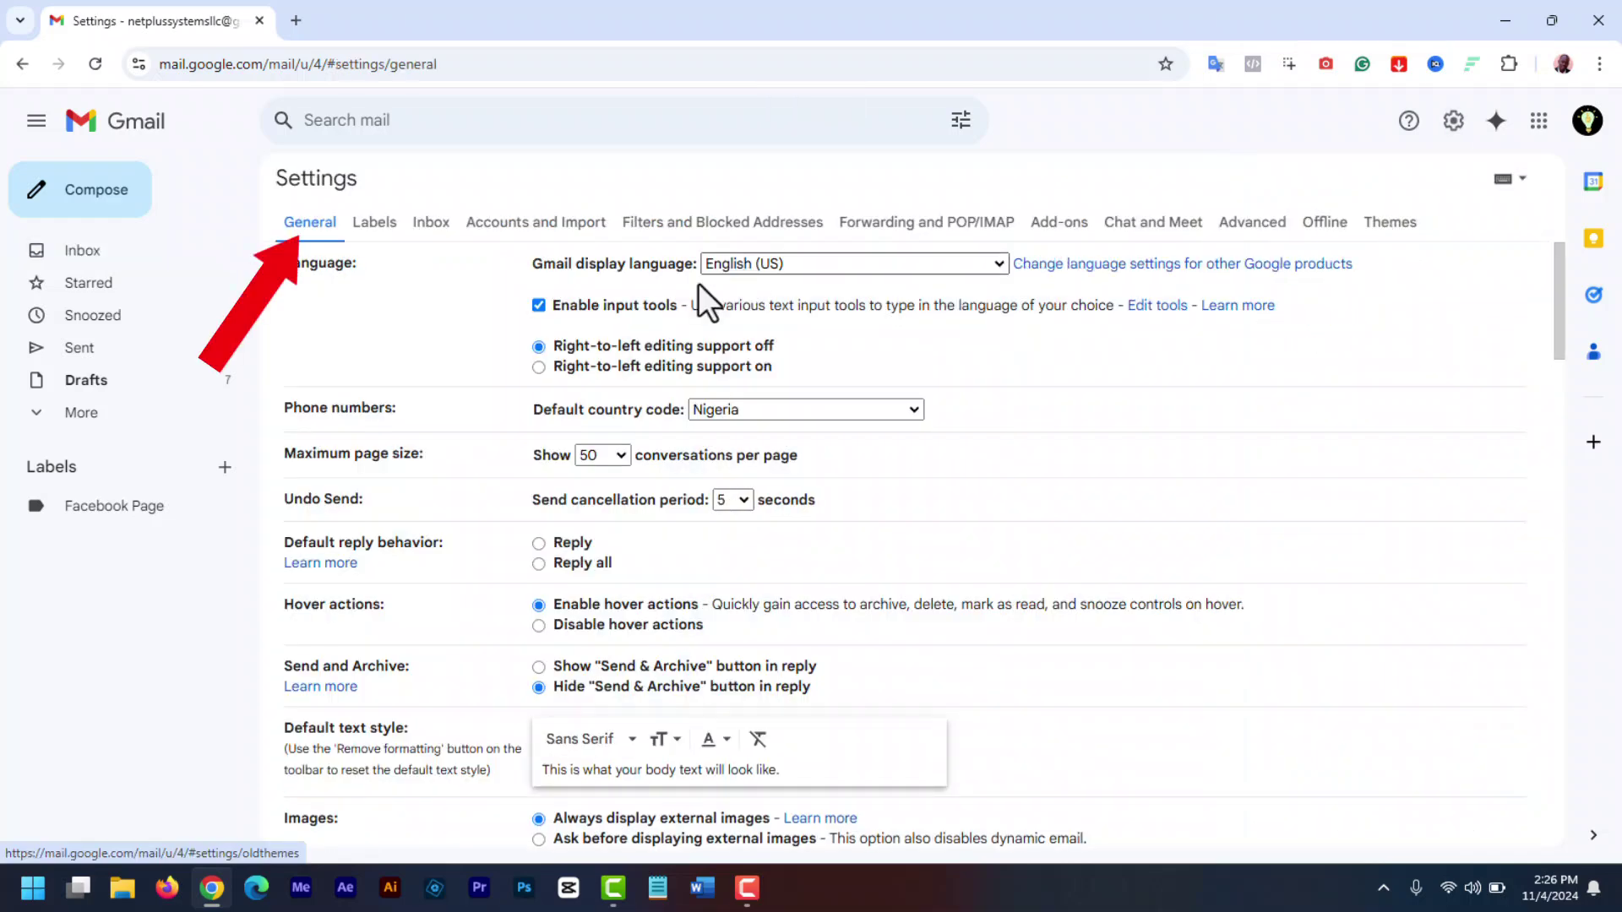
pyautogui.moveTo(1559, 291); pyautogui.dragTo(1575, 743)
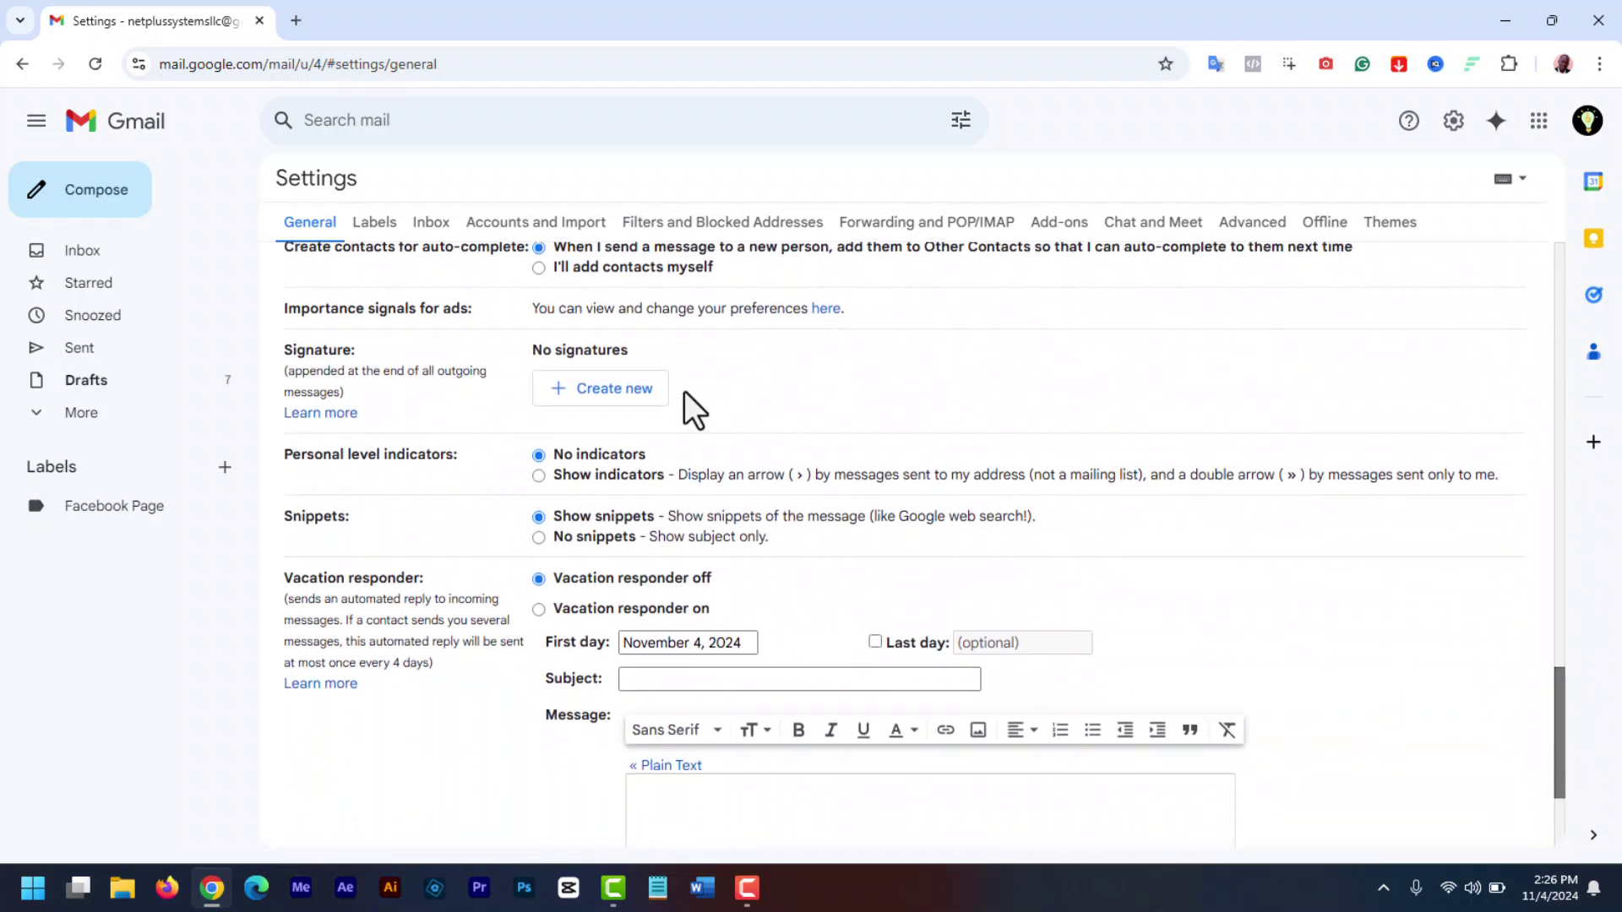
# - Add a new signature named 'Min Signature', correcting a typo in the name
pyautogui.click(614, 411)
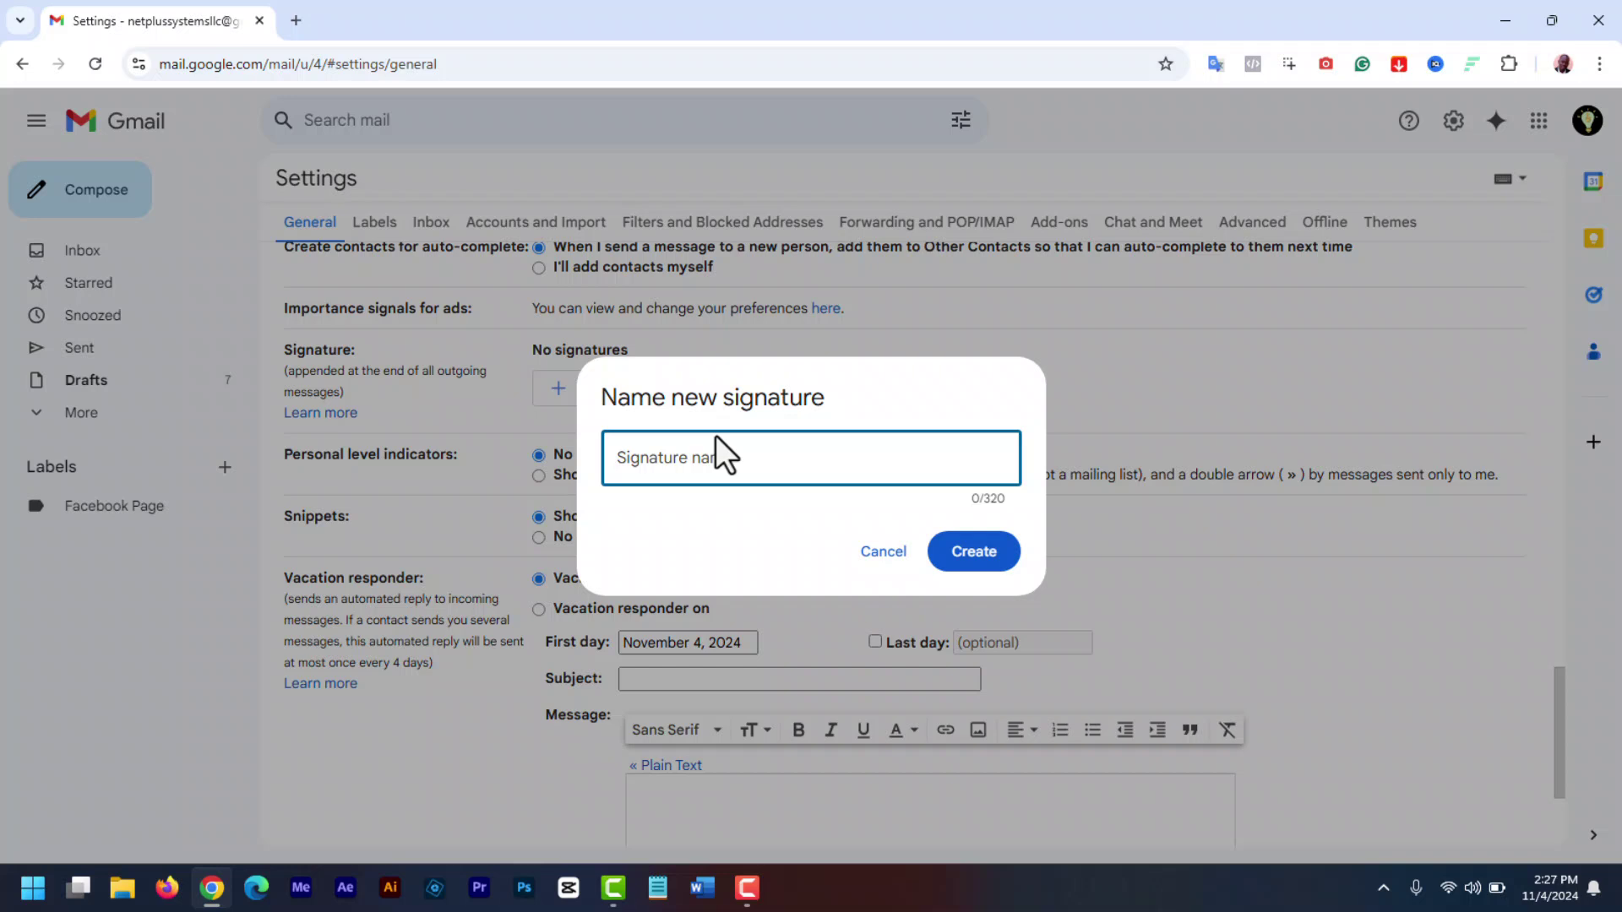
pyautogui.write('Min Siga')
pyautogui.press('BackSpace')
pyautogui.write('nature')
pyautogui.click(980, 573)
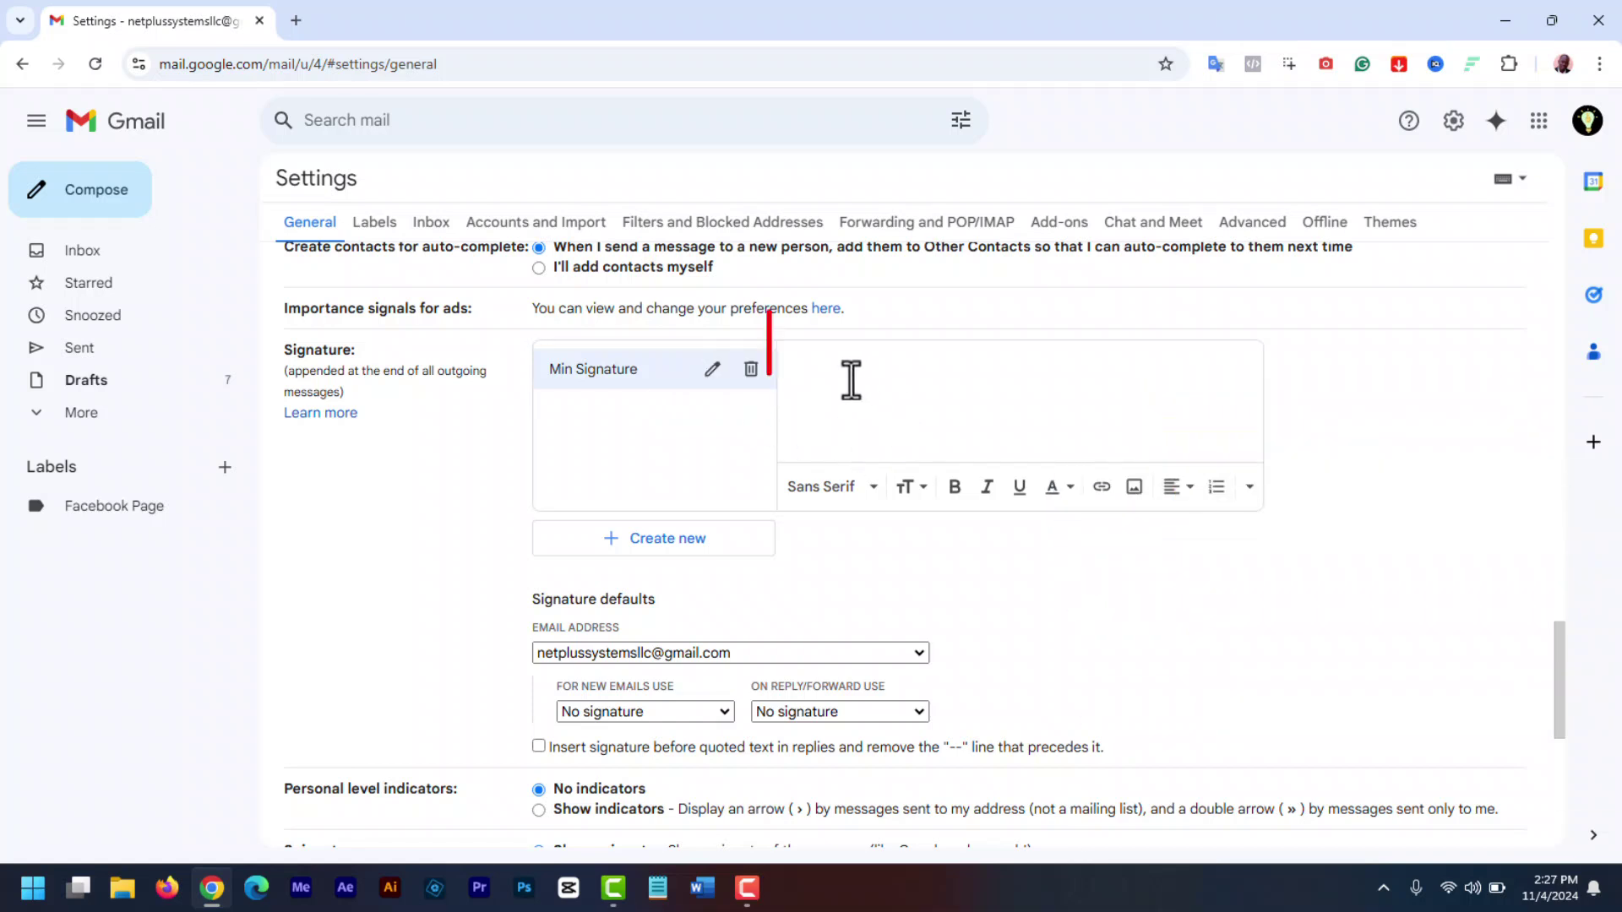
pyautogui.click(967, 391)
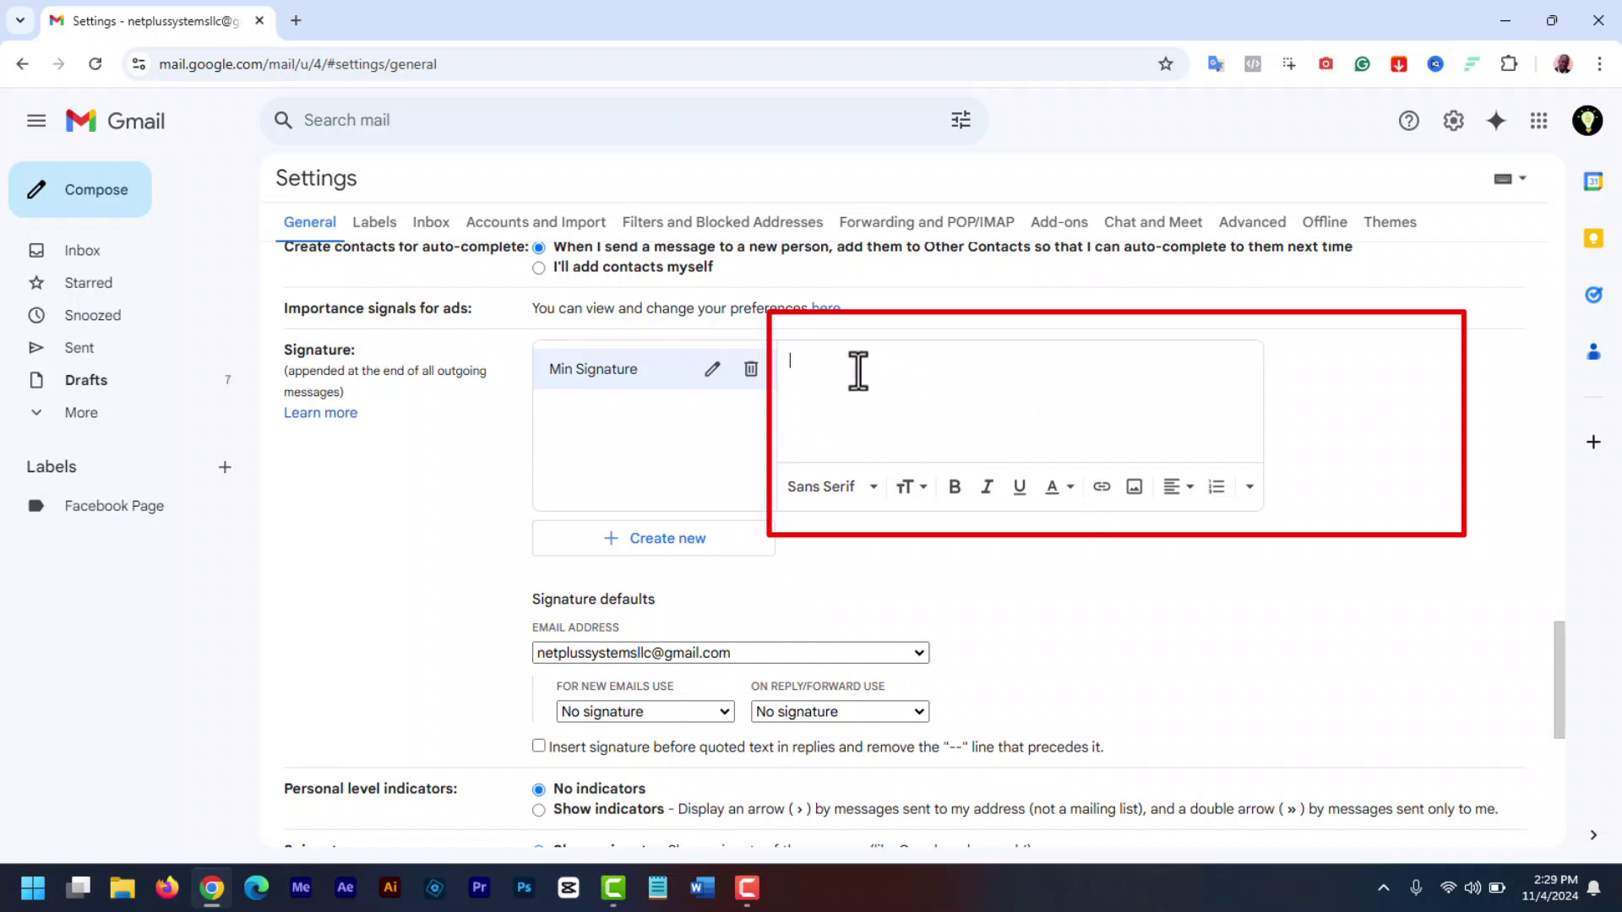
pyautogui.write('Abio')
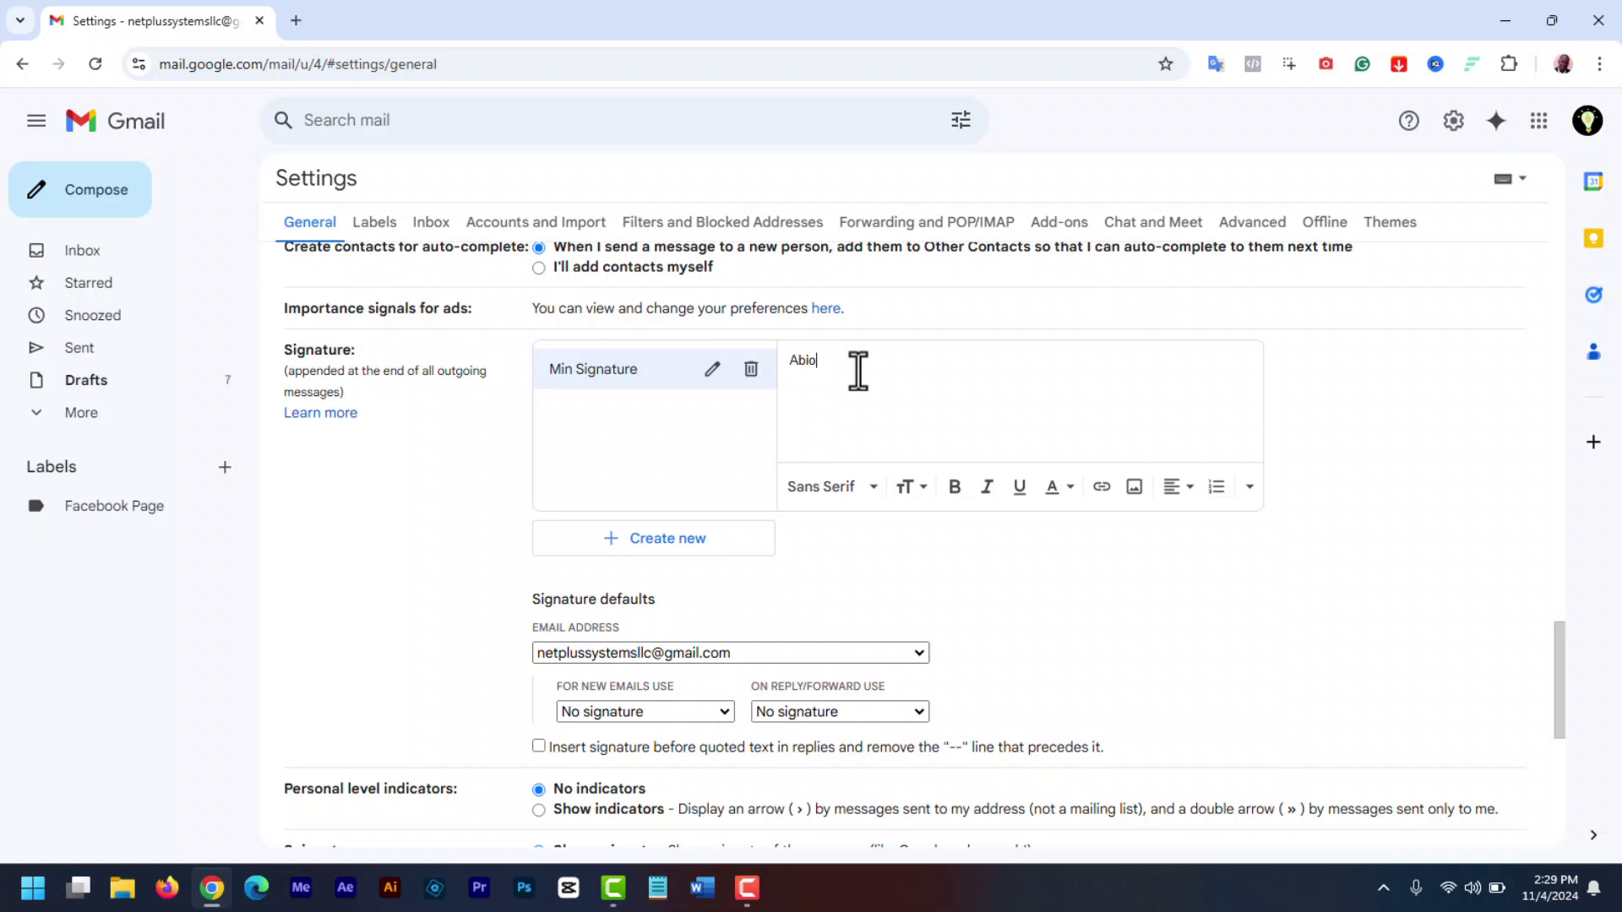
pyautogui.write('la Oluwasanmi')
pyautogui.press('Return')
pyautogui.write('CEO at Netverse Media')
pyautogui.press('Return')
pyautogui.write('www.netplustraining.com')
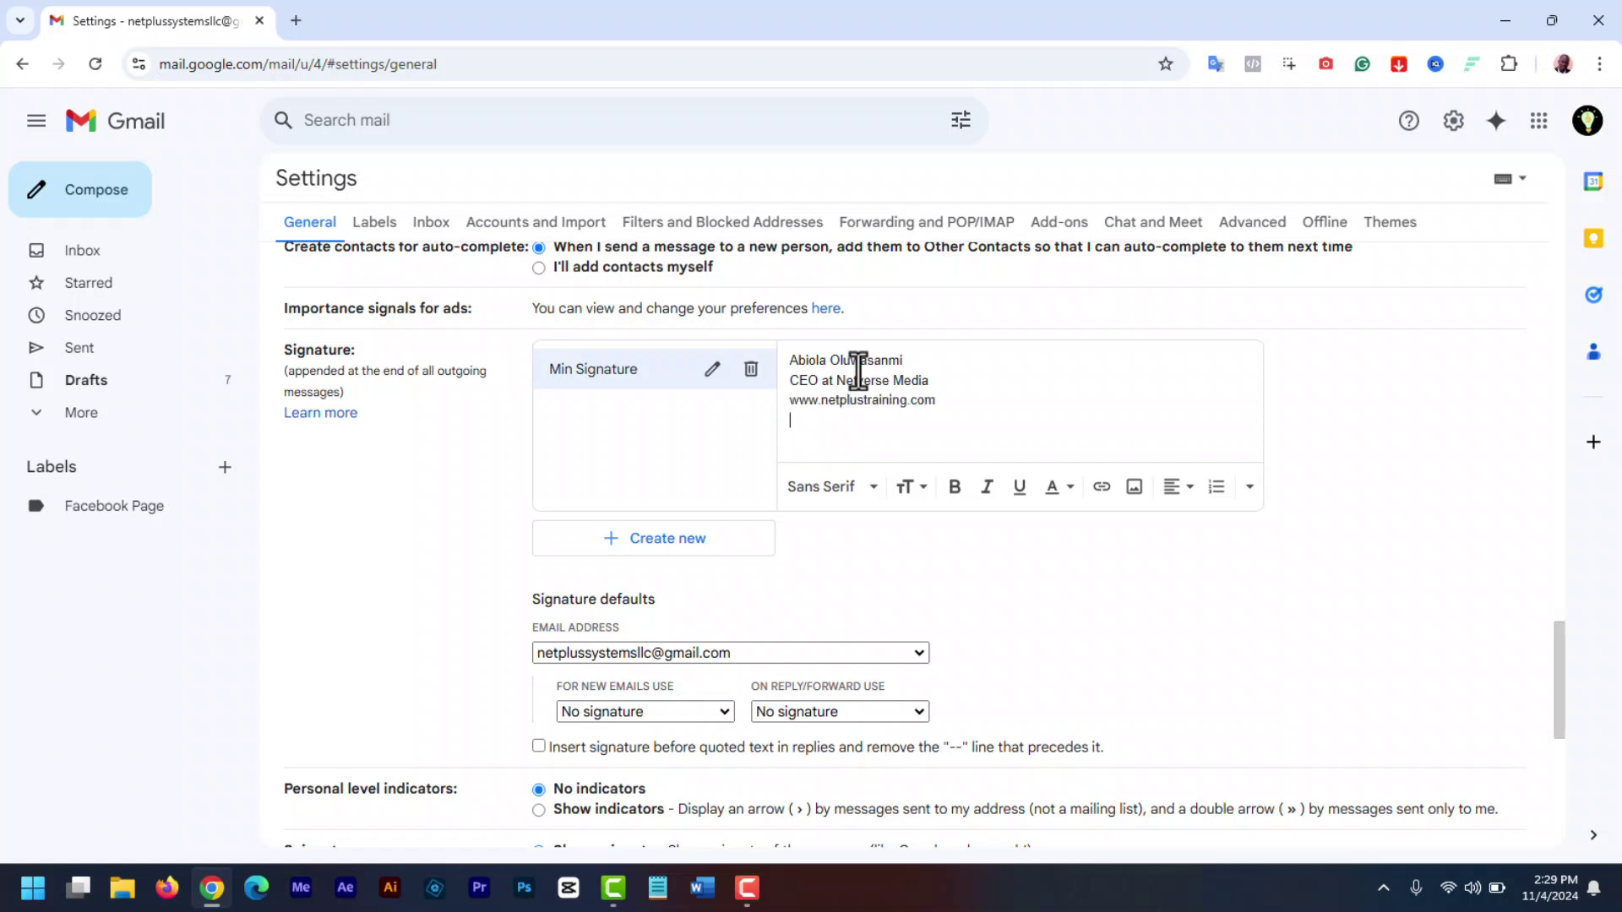
pyautogui.press('Return')
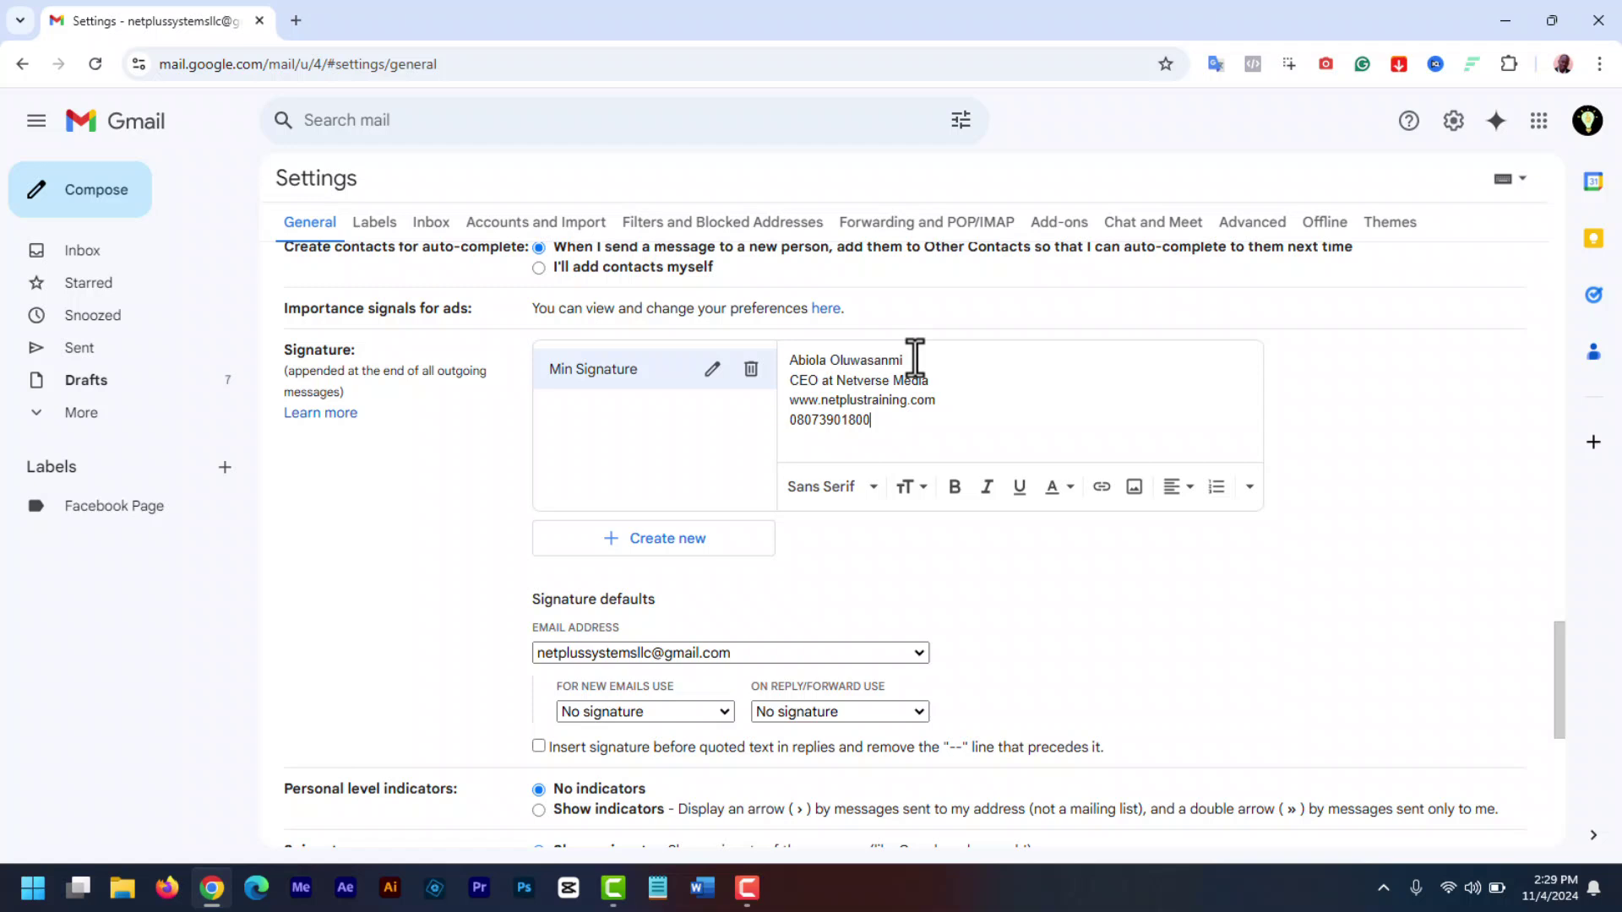
# - Make the name line bold and the 'CEO at Netverse Media' line italic
pyautogui.moveTo(915, 359); pyautogui.dragTo(777, 348)
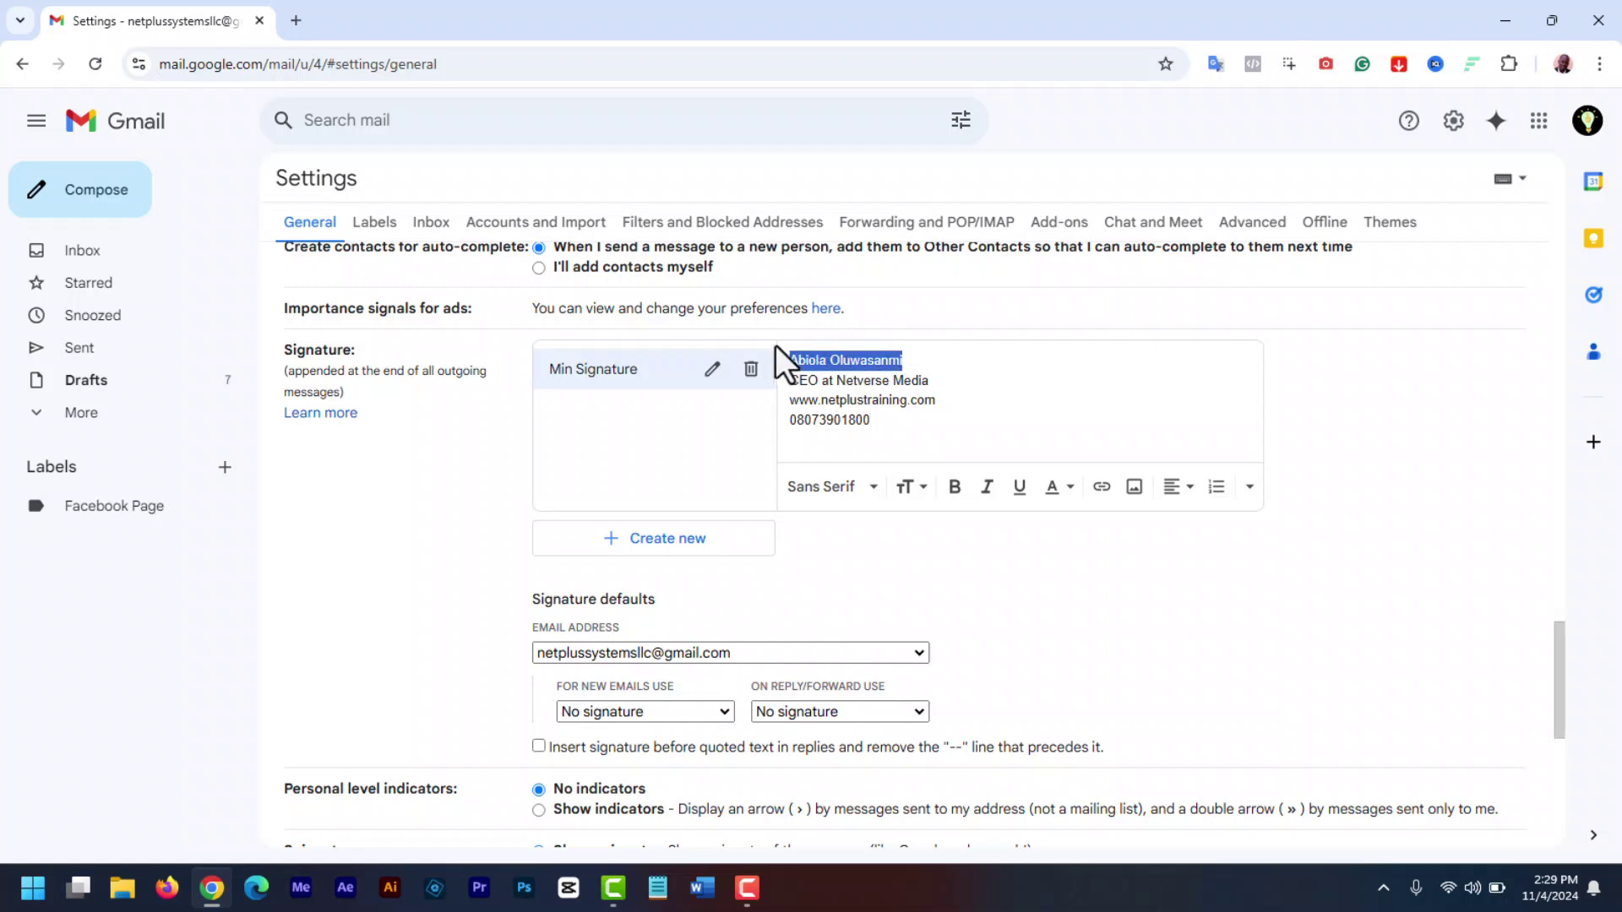
pyautogui.click(954, 487)
pyautogui.moveTo(929, 380); pyautogui.dragTo(785, 383)
pyautogui.click(987, 488)
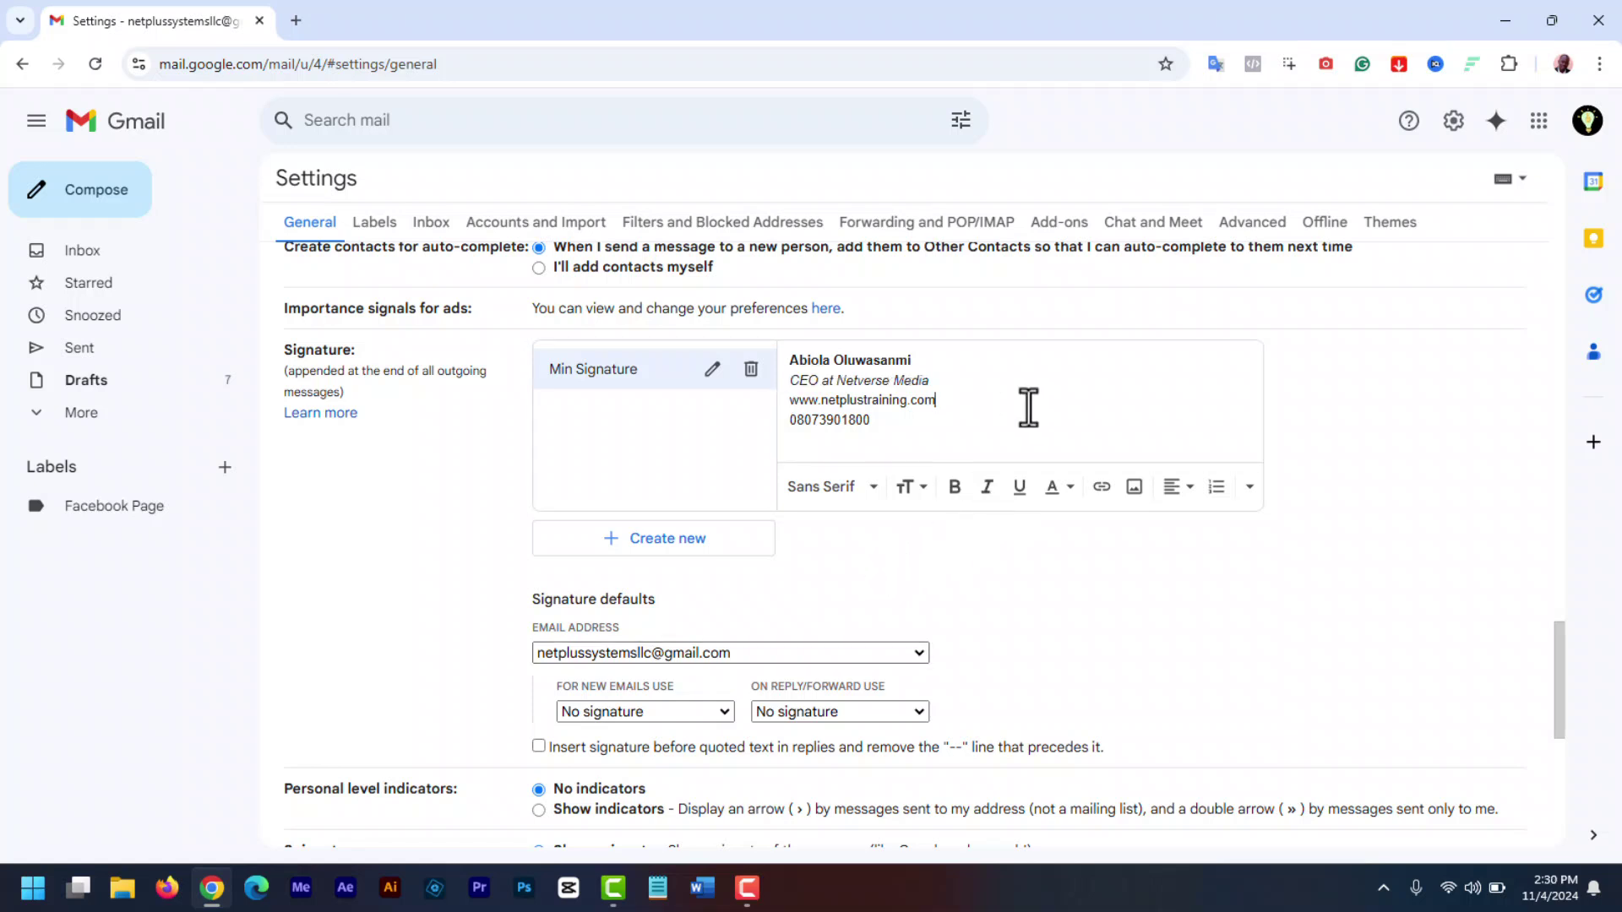
pyautogui.moveTo(938, 402); pyautogui.dragTo(778, 400)
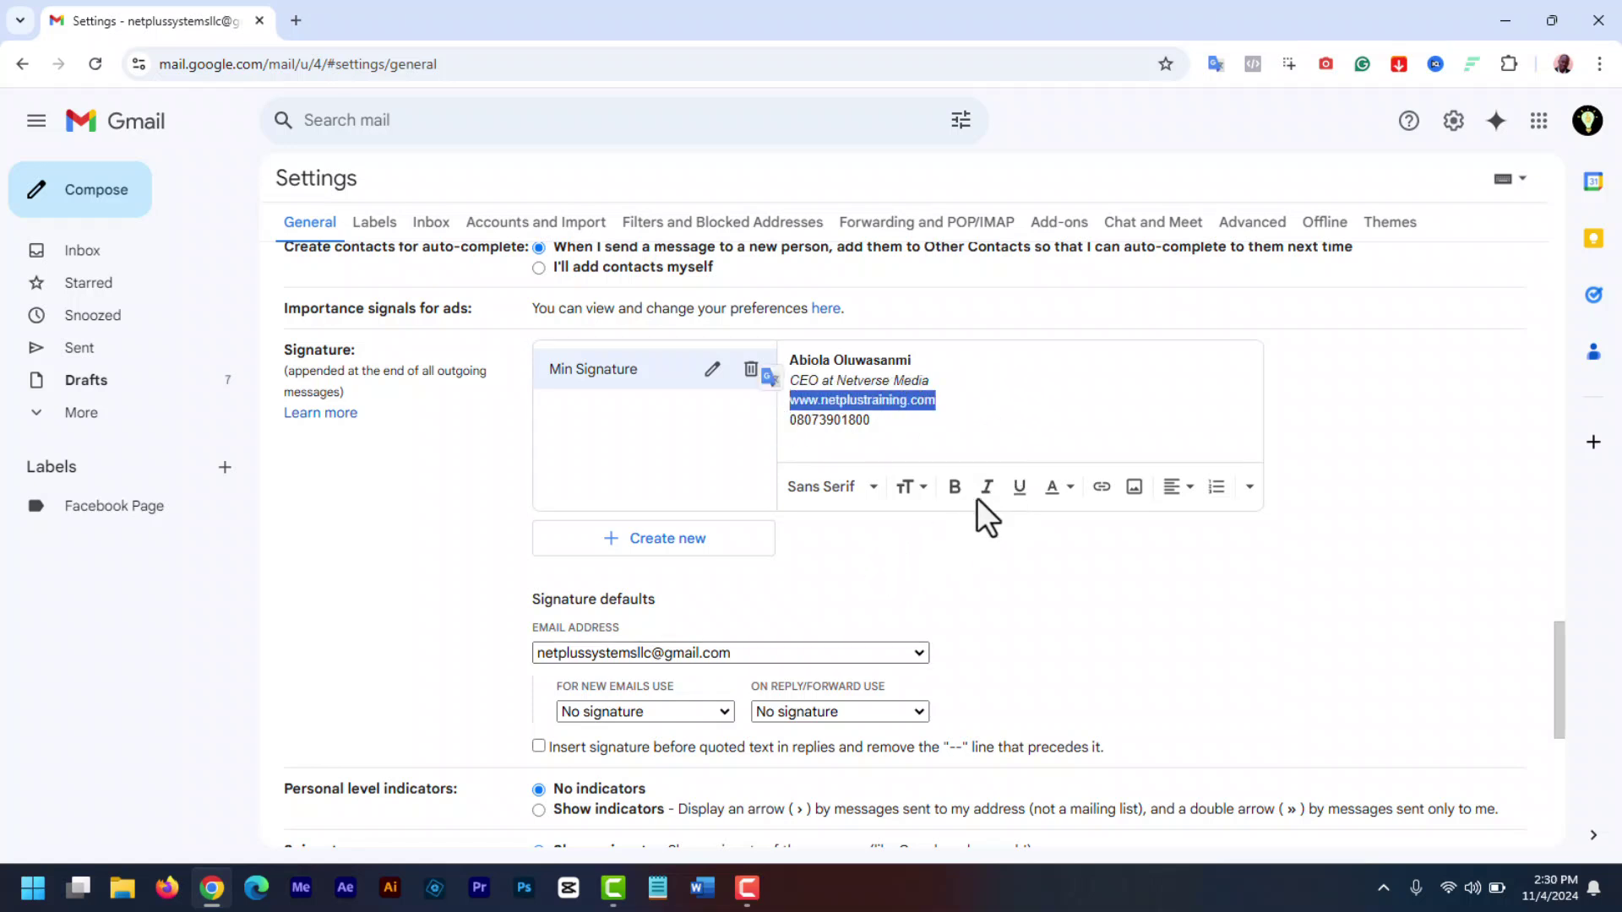
pyautogui.click(1056, 490)
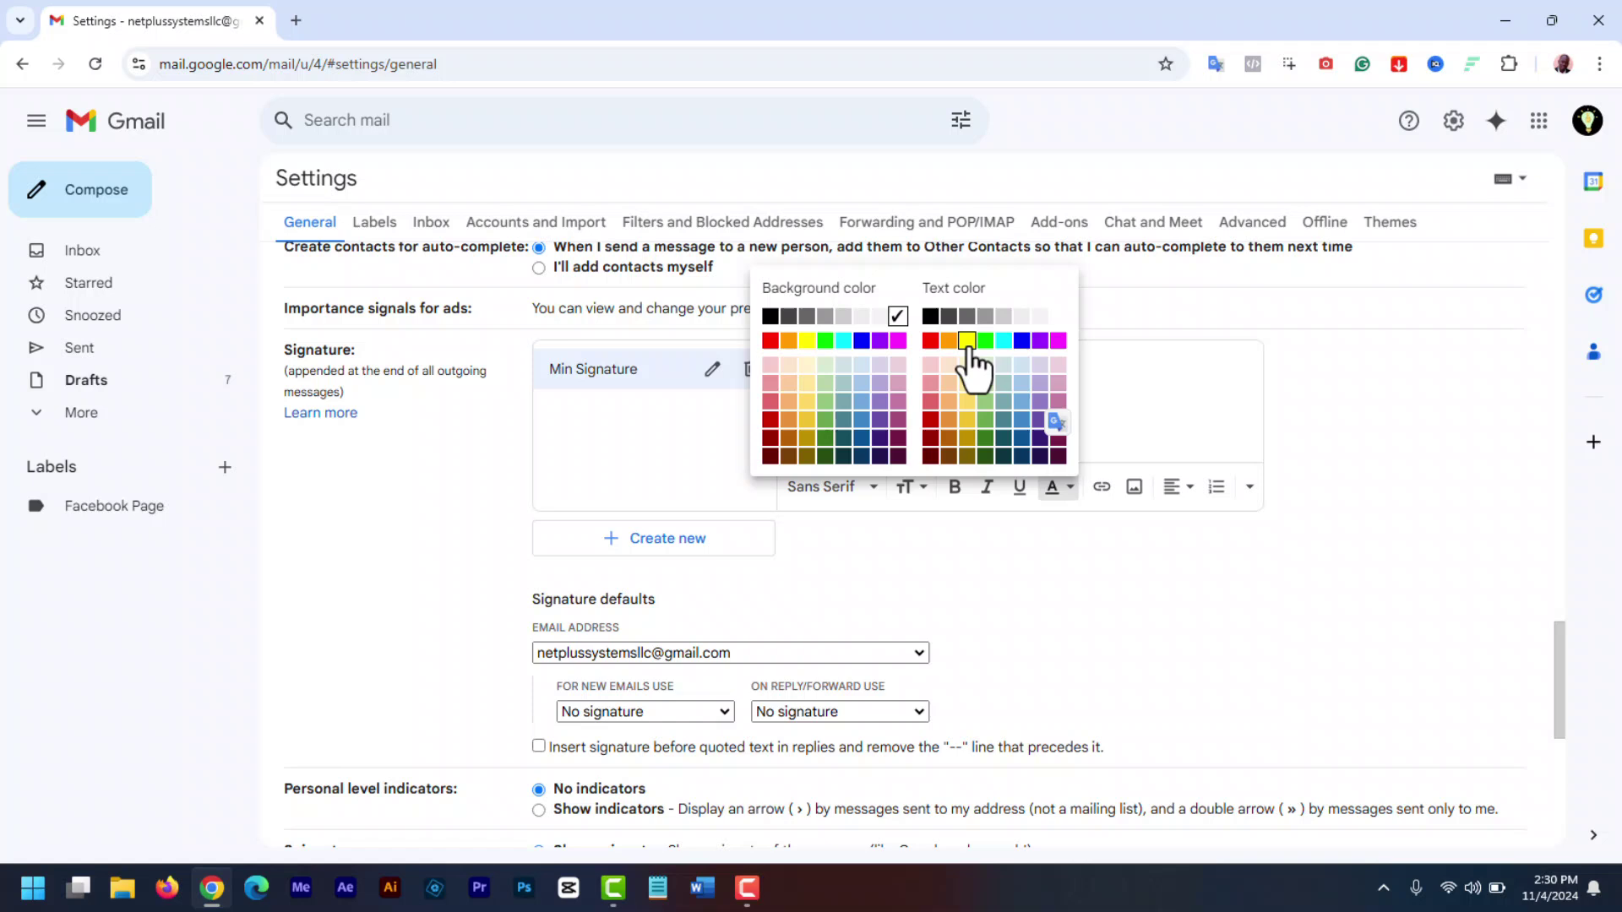
pyautogui.click(1023, 439)
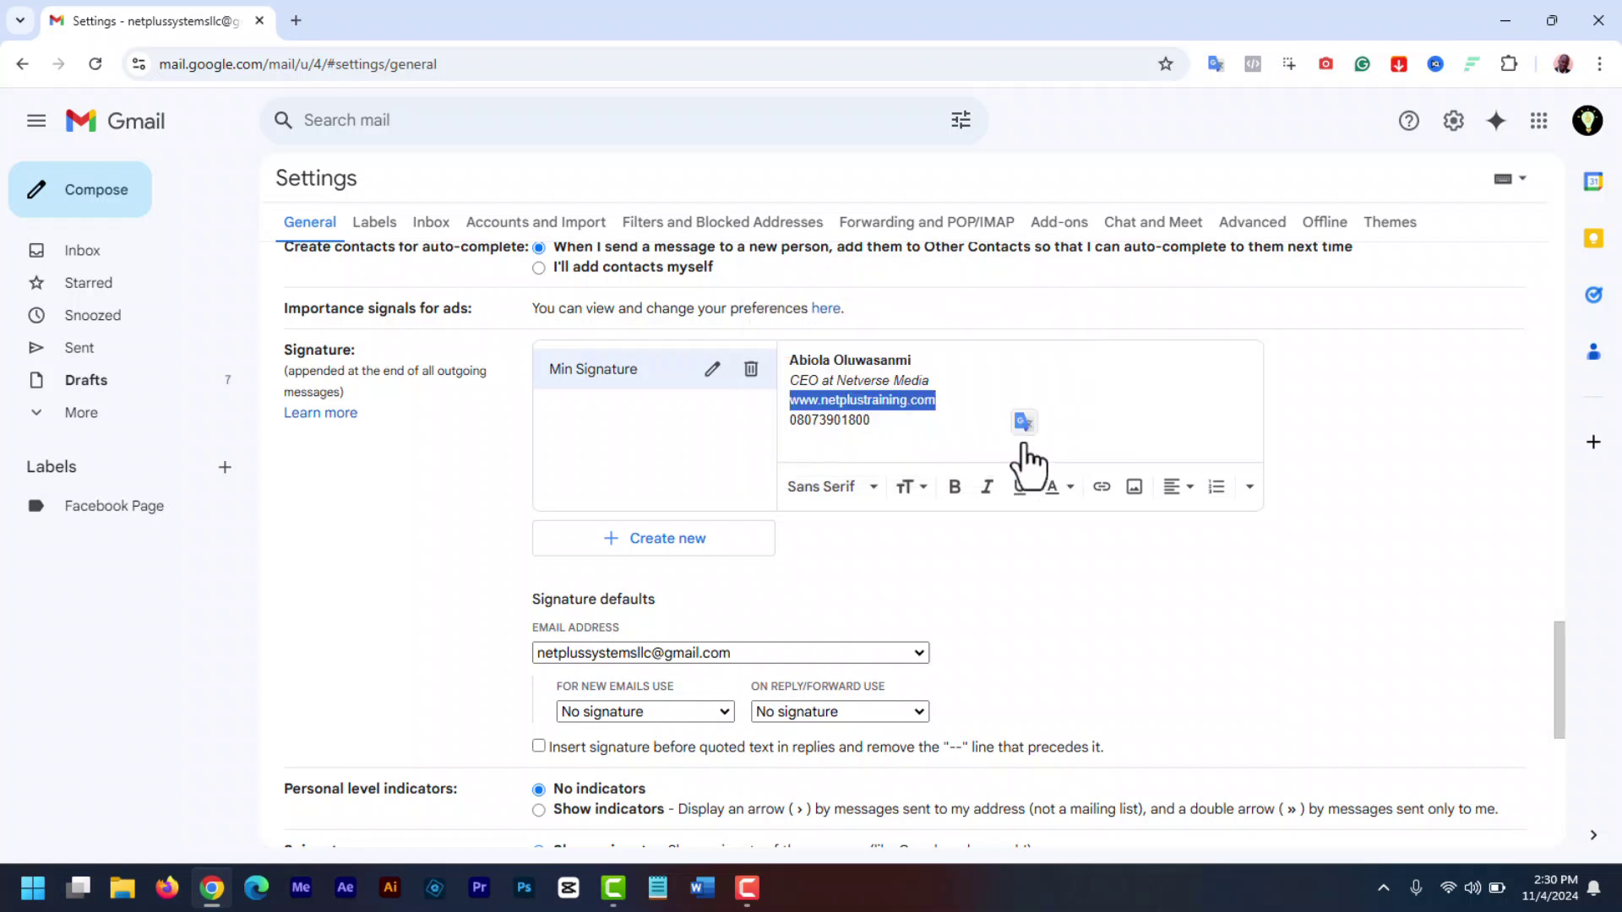
pyautogui.click(959, 404)
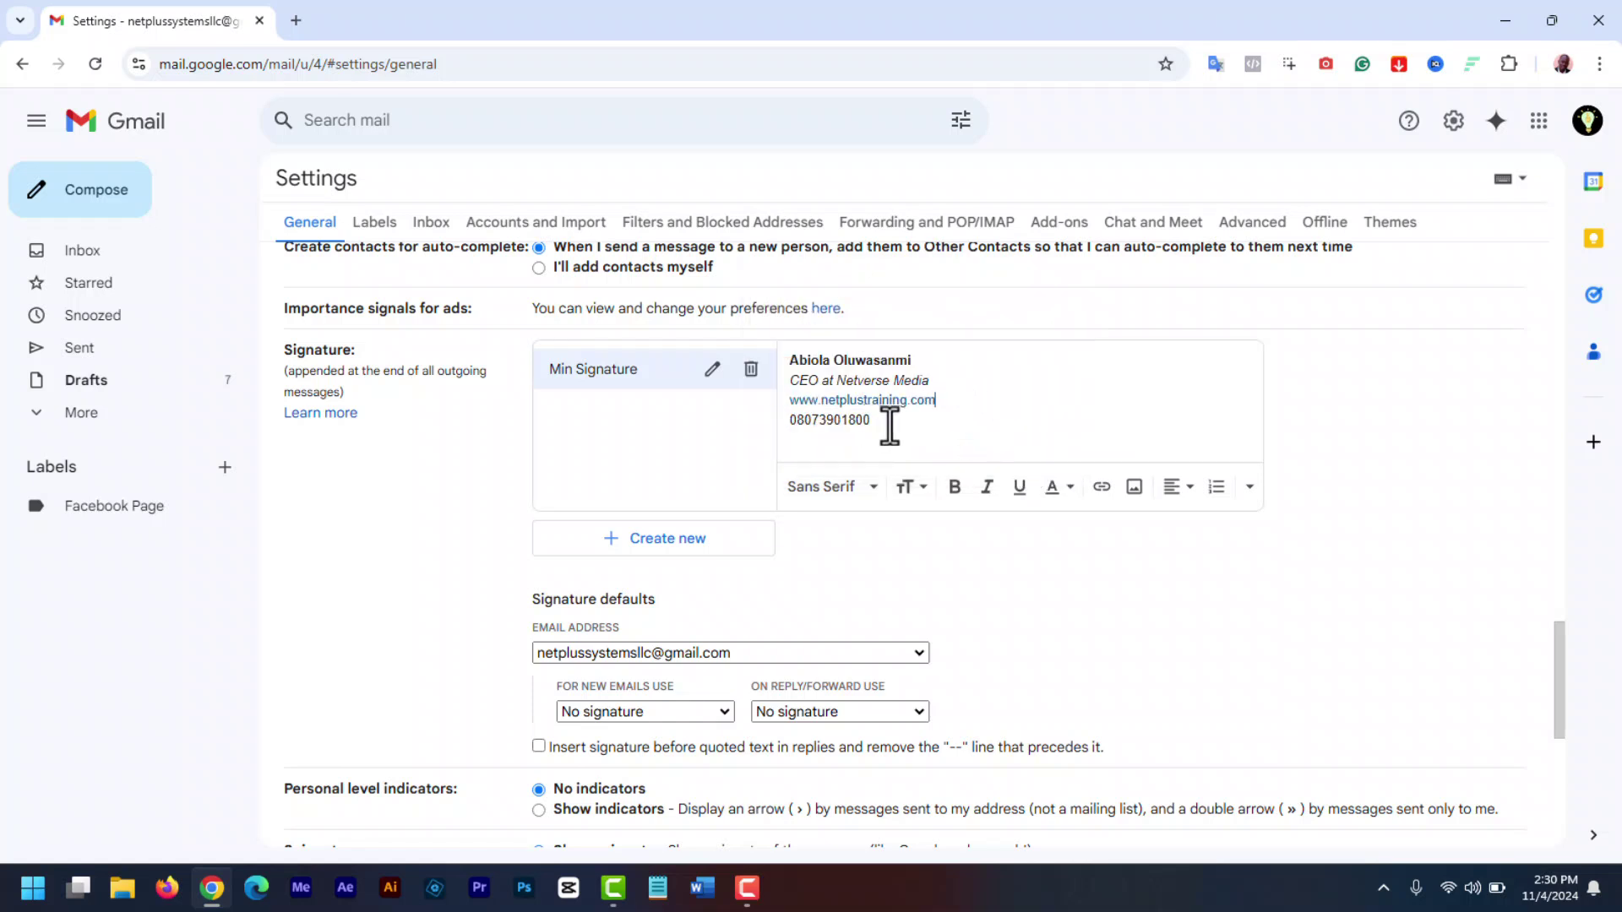
pyautogui.moveTo(936, 401); pyautogui.dragTo(783, 402)
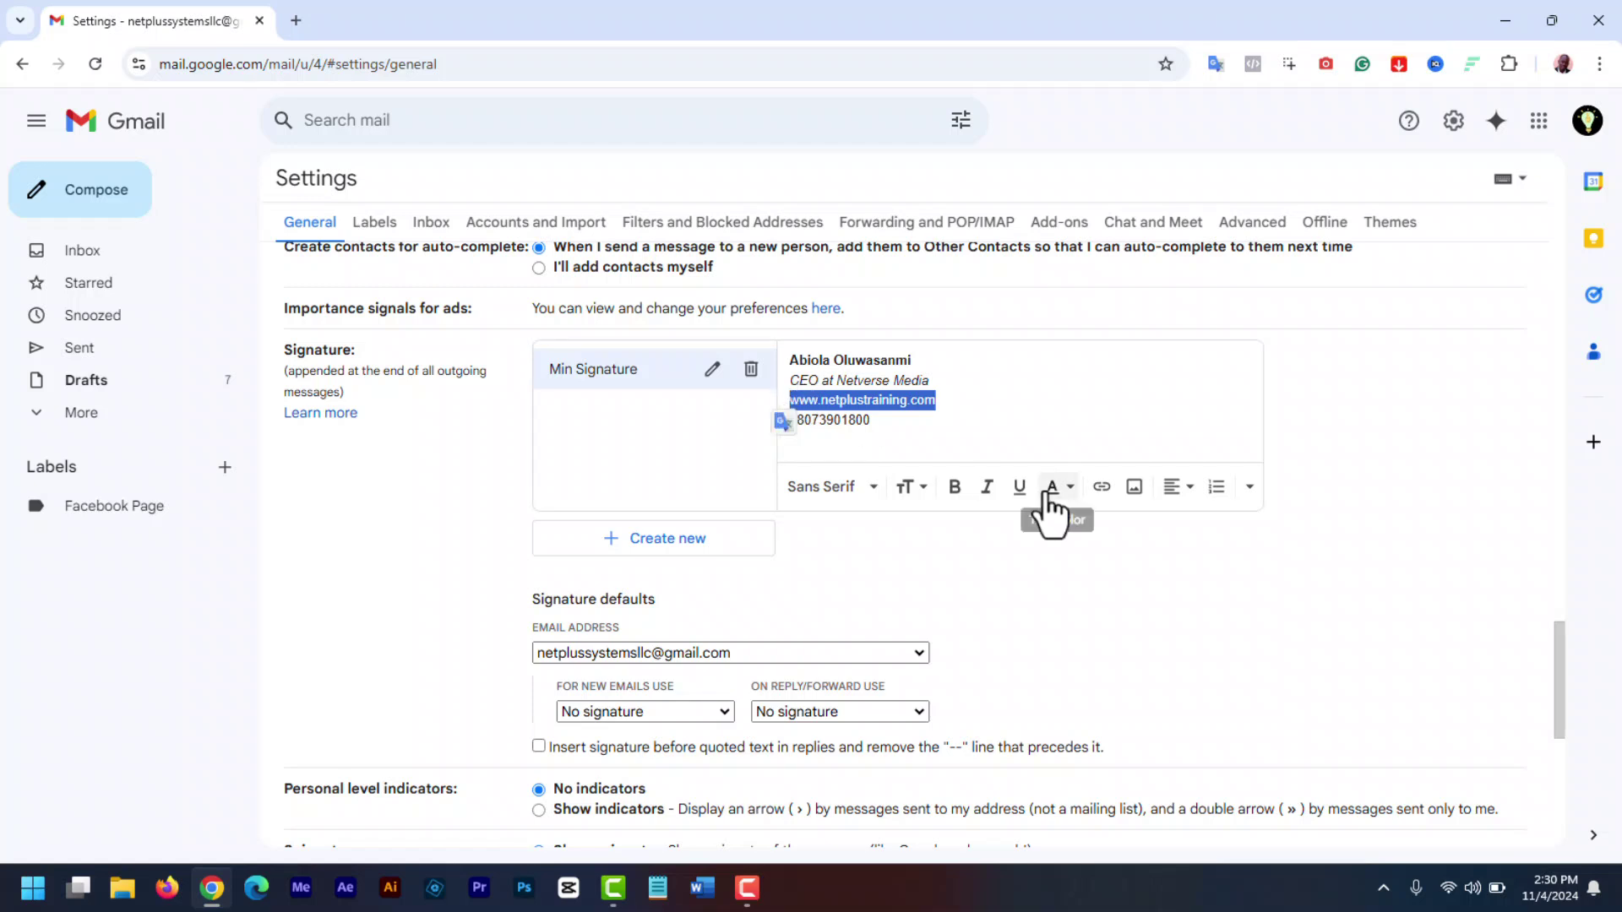
pyautogui.click(1101, 488)
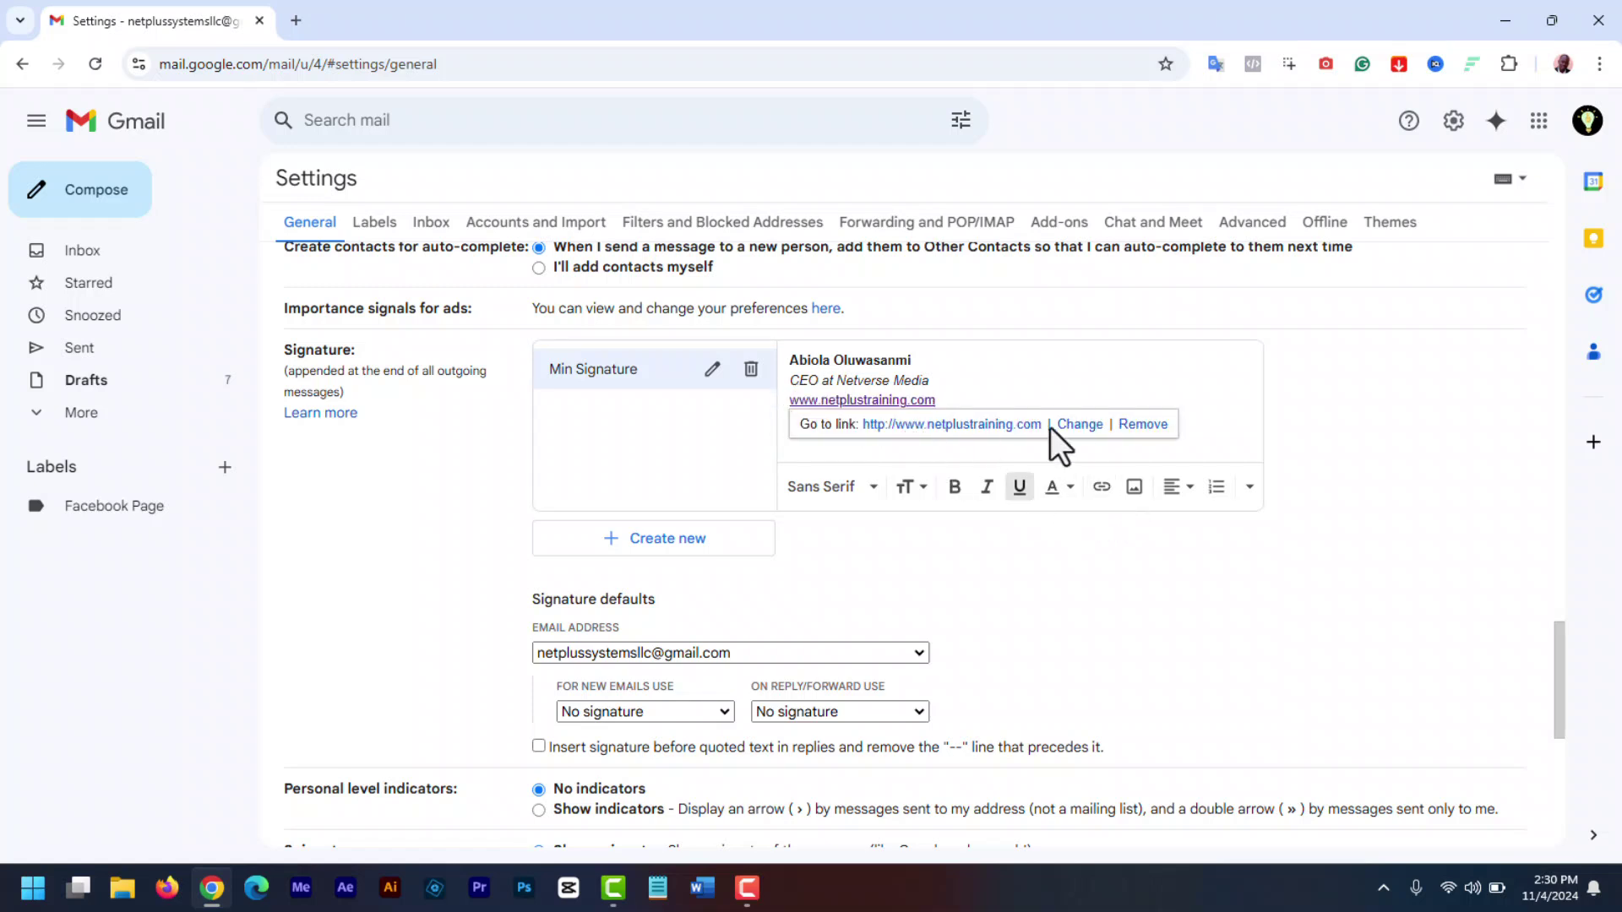
pyautogui.click(1079, 426)
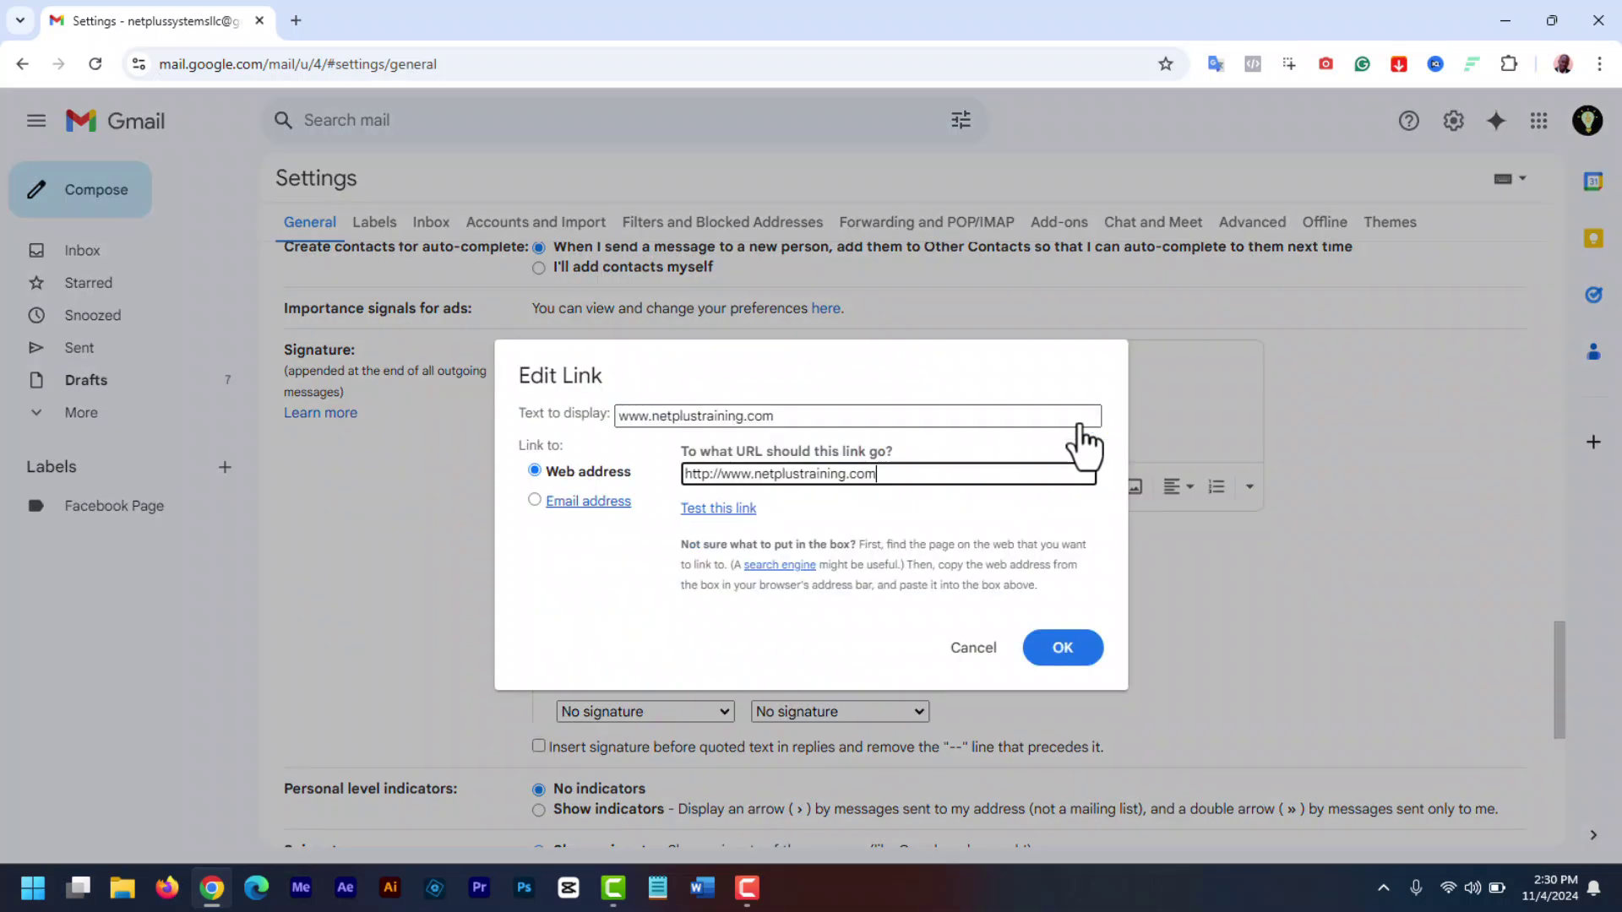
pyautogui.click(704, 475)
pyautogui.write('s')
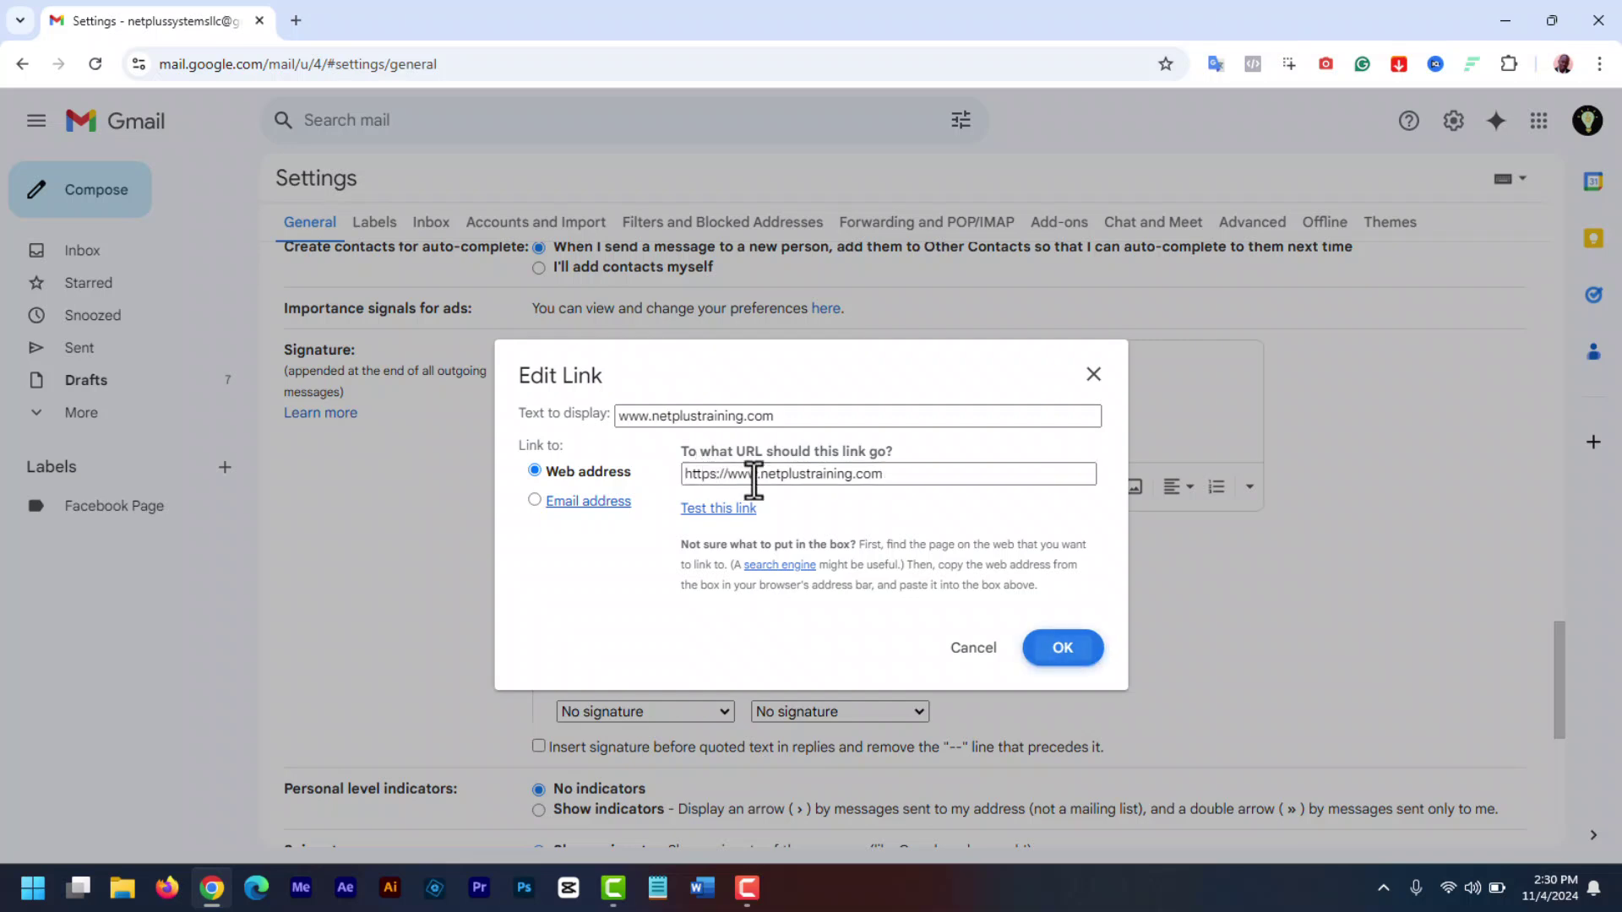
pyautogui.press('Return')
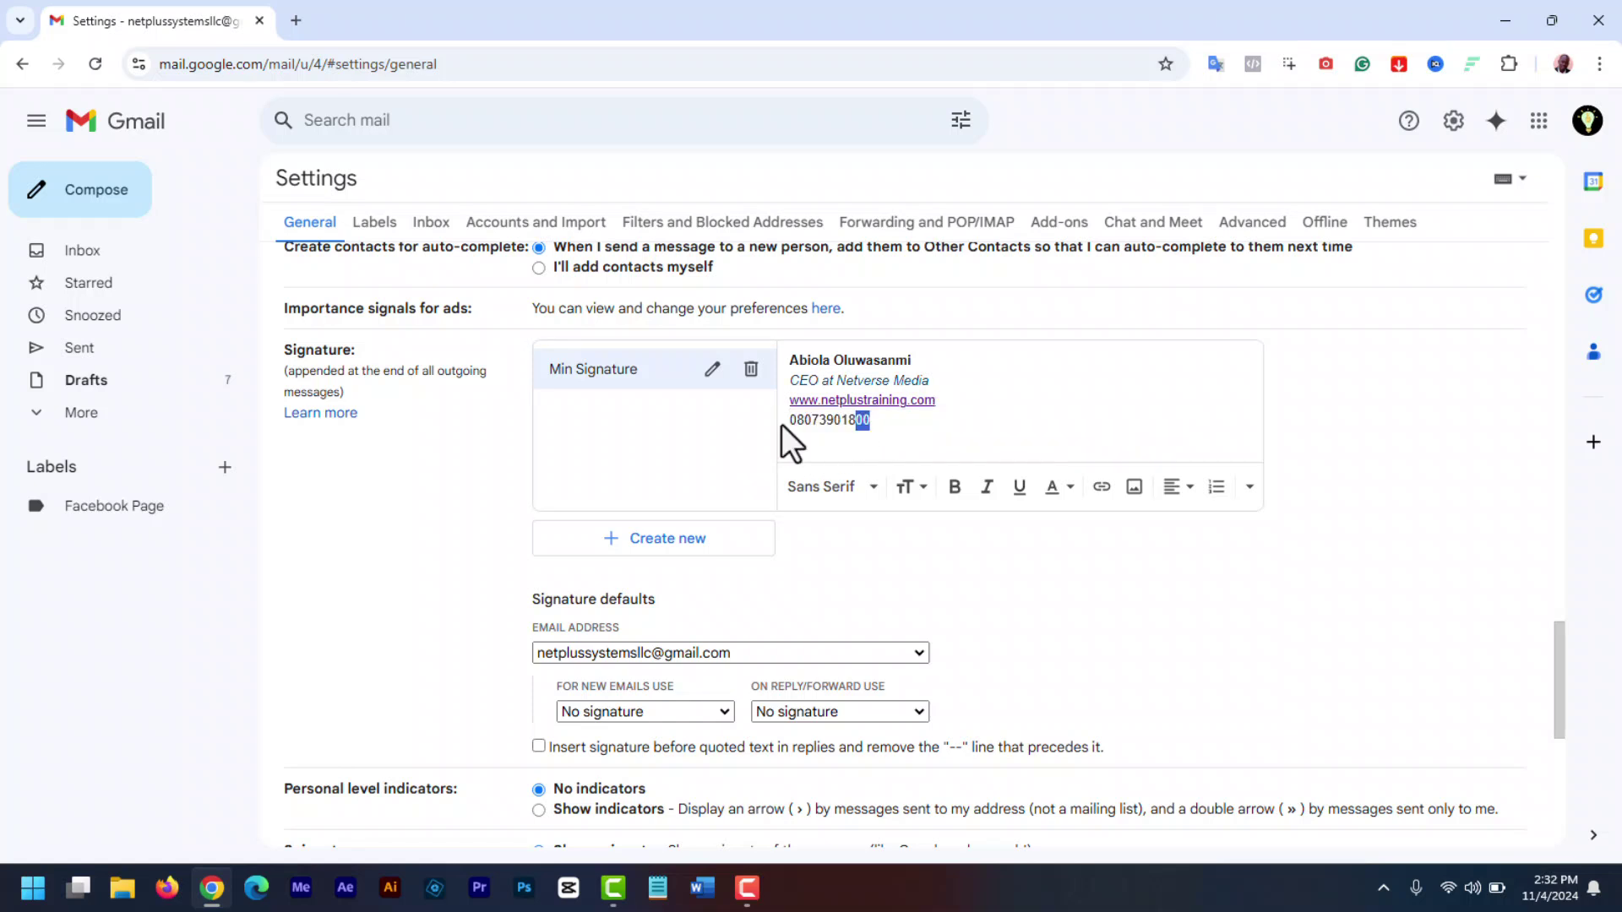
# - Keep the phone number at Normal size and the signature font as Sans Serif
pyautogui.click(911, 487)
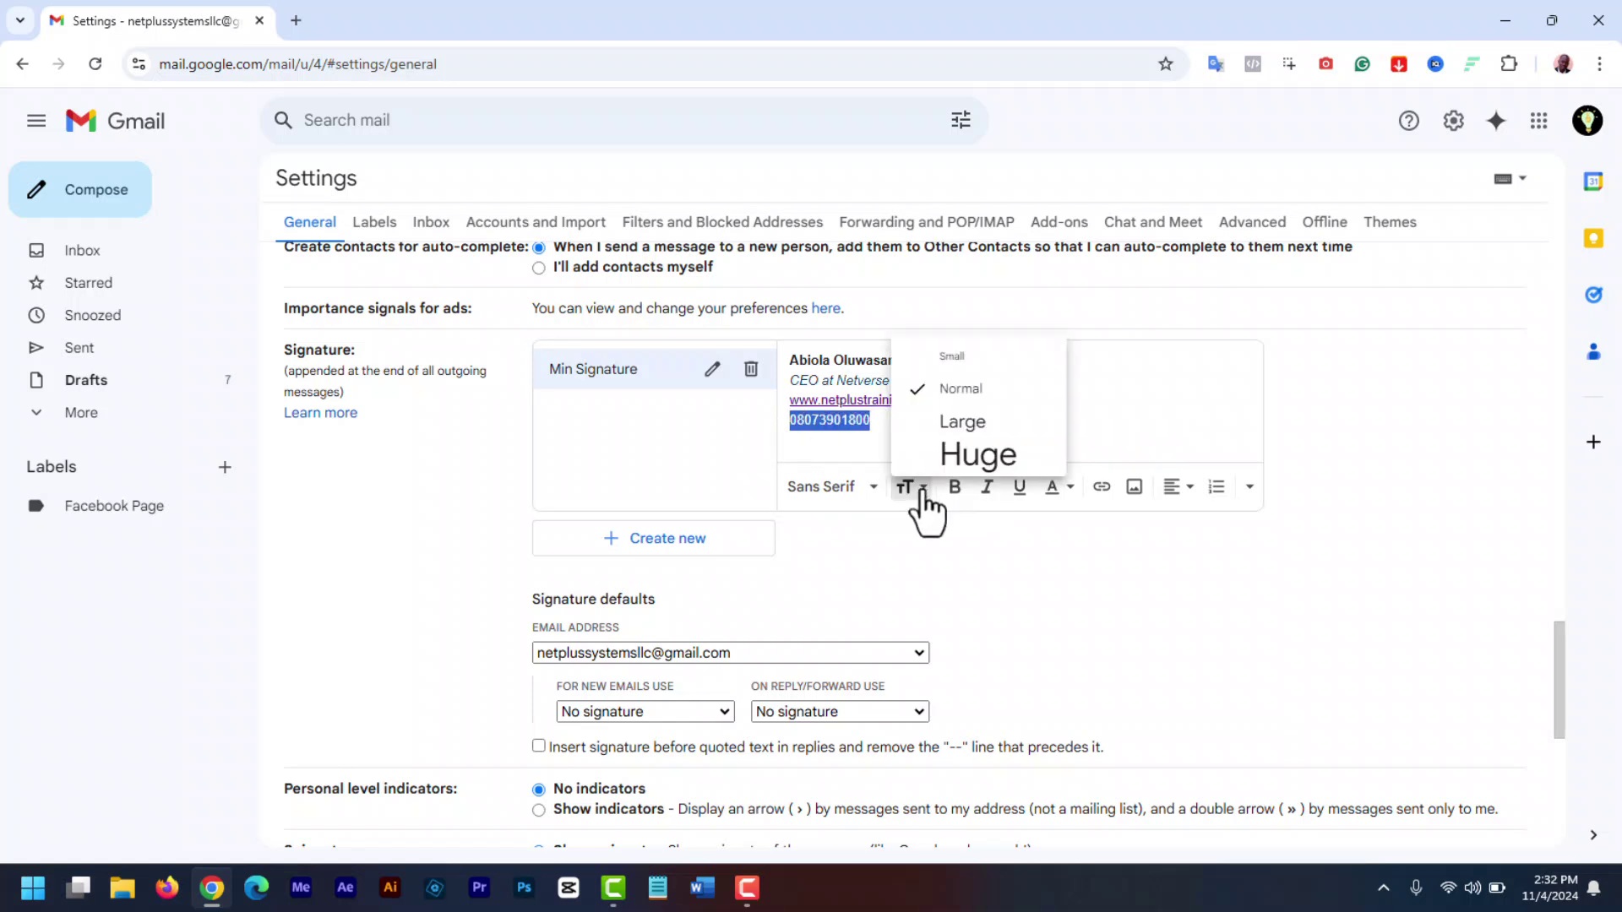
pyautogui.click(977, 457)
pyautogui.click(911, 487)
pyautogui.click(972, 399)
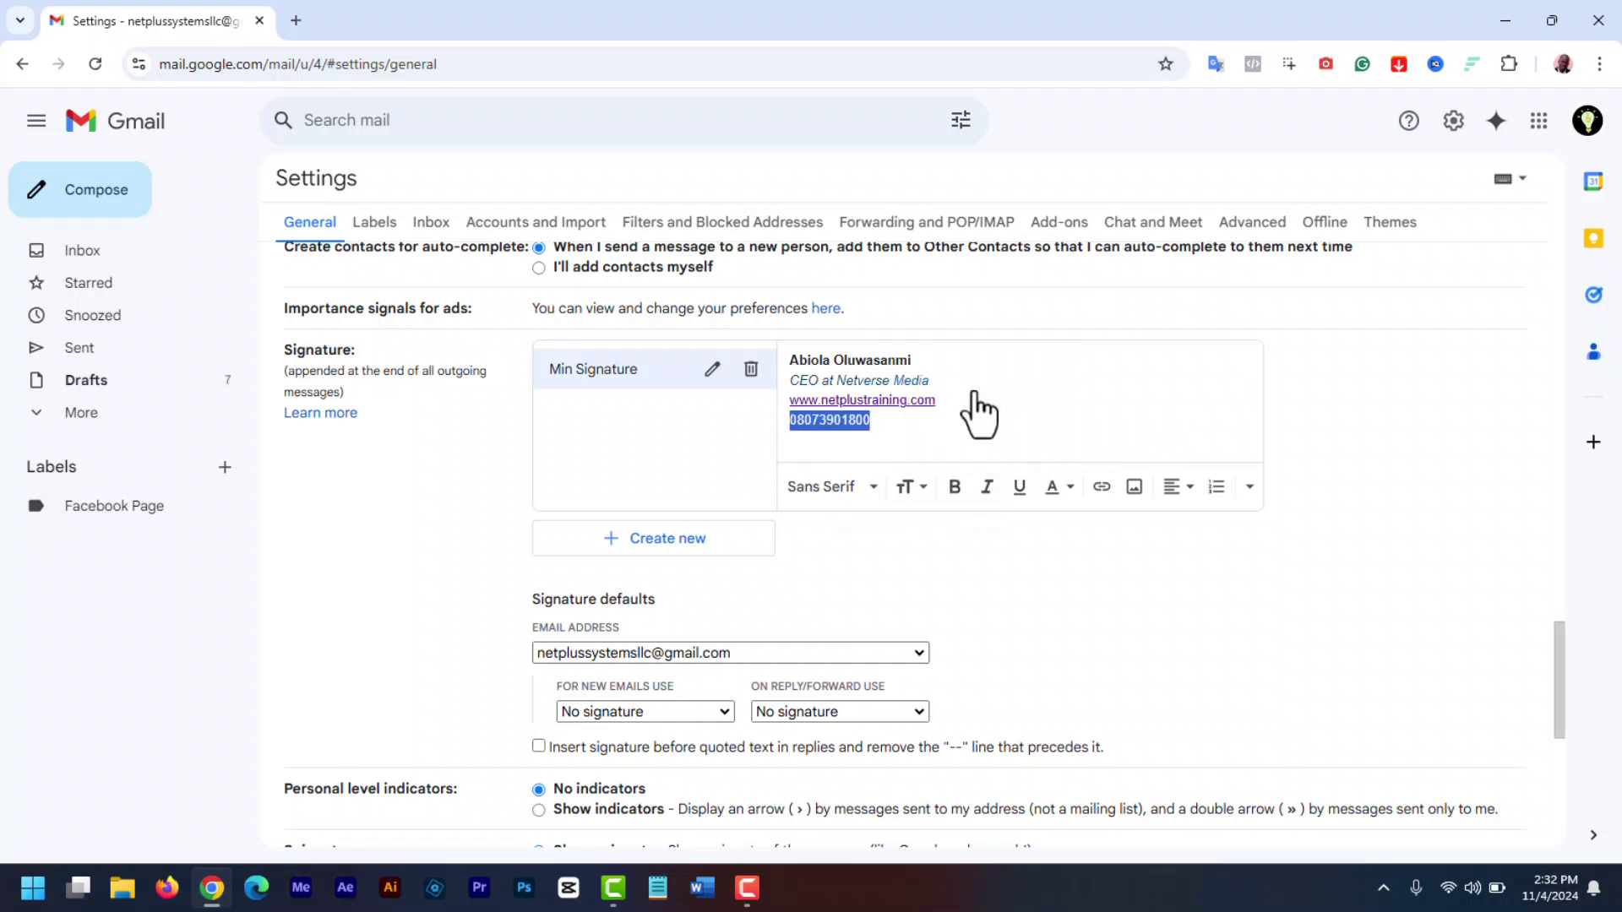
pyautogui.click(873, 488)
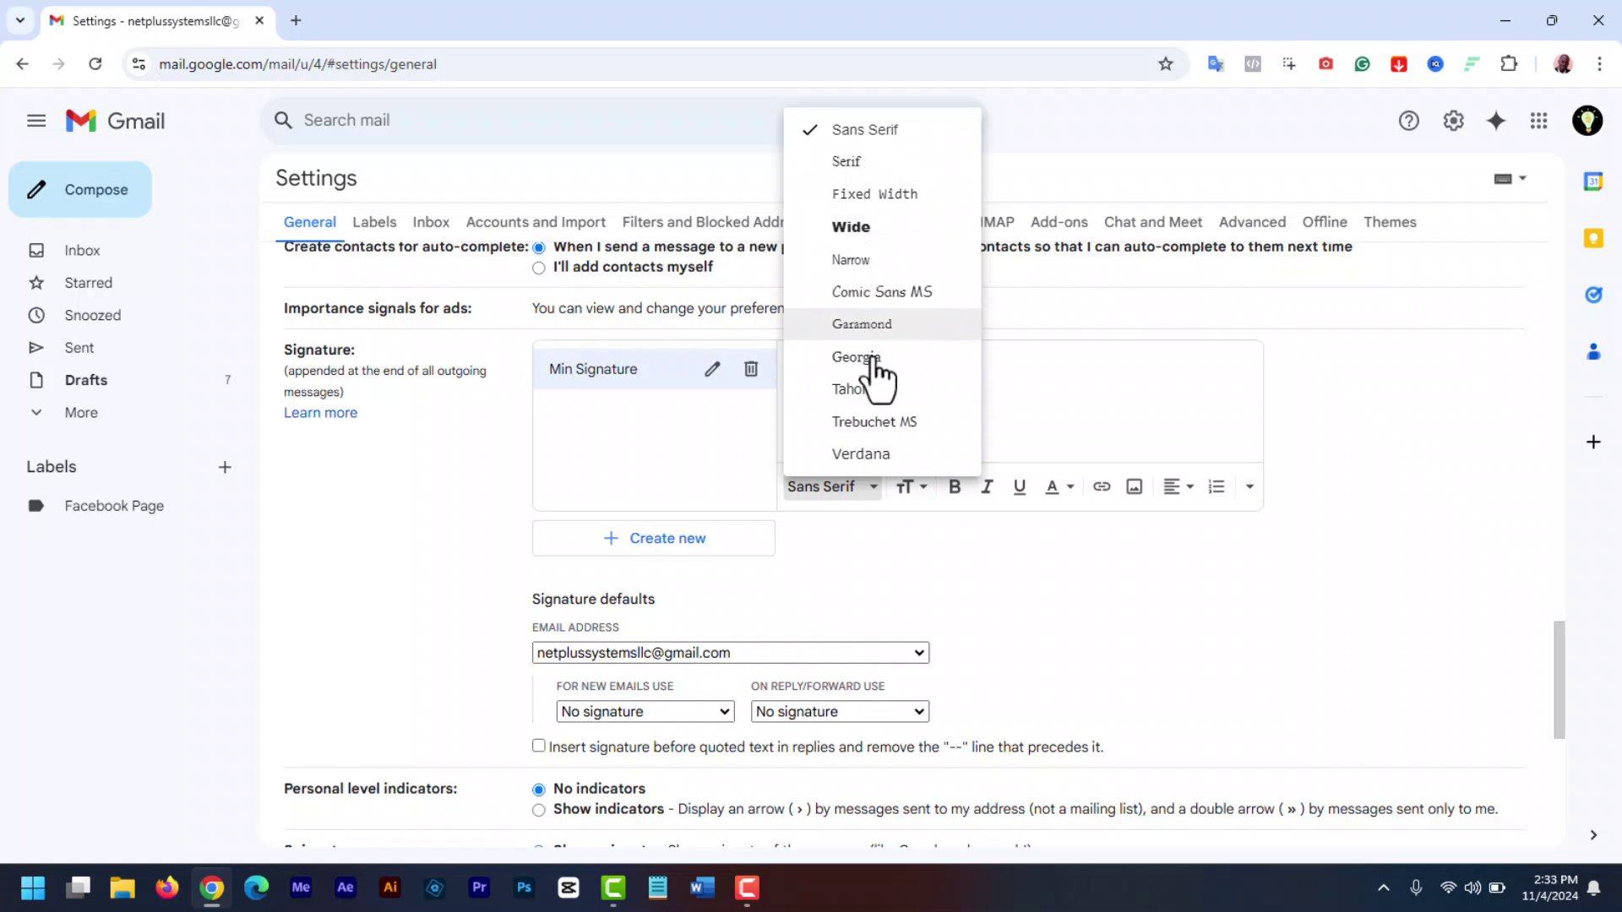
pyautogui.click(1075, 453)
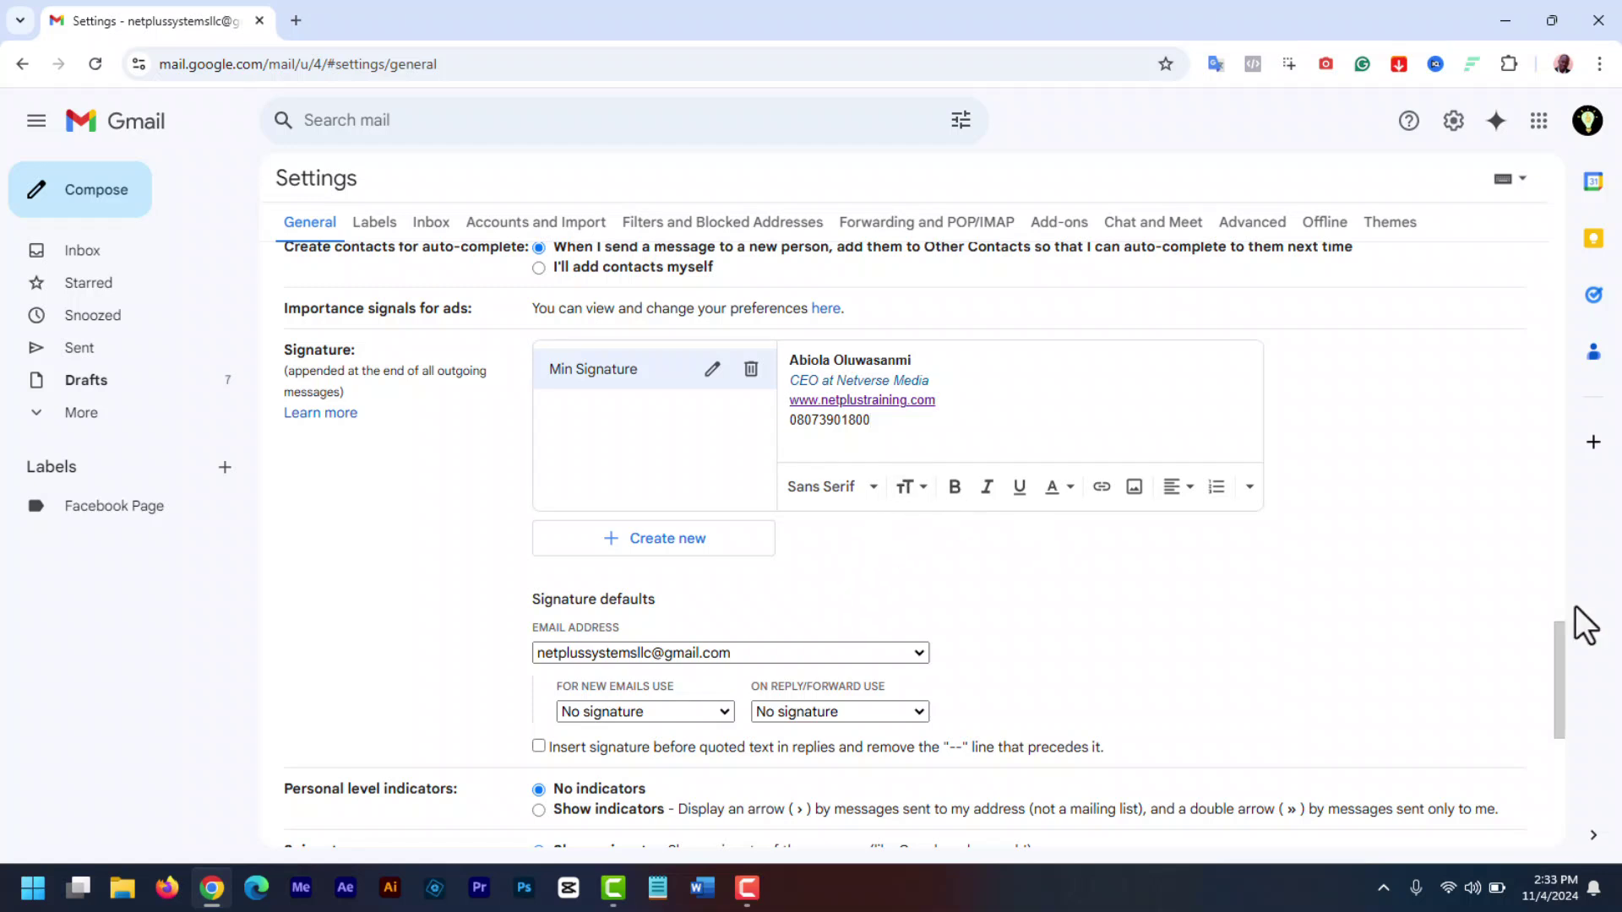
# - For the main account address, set Main Signature as the default for new emails
pyautogui.moveTo(1558, 664); pyautogui.dragTo(1570, 708)
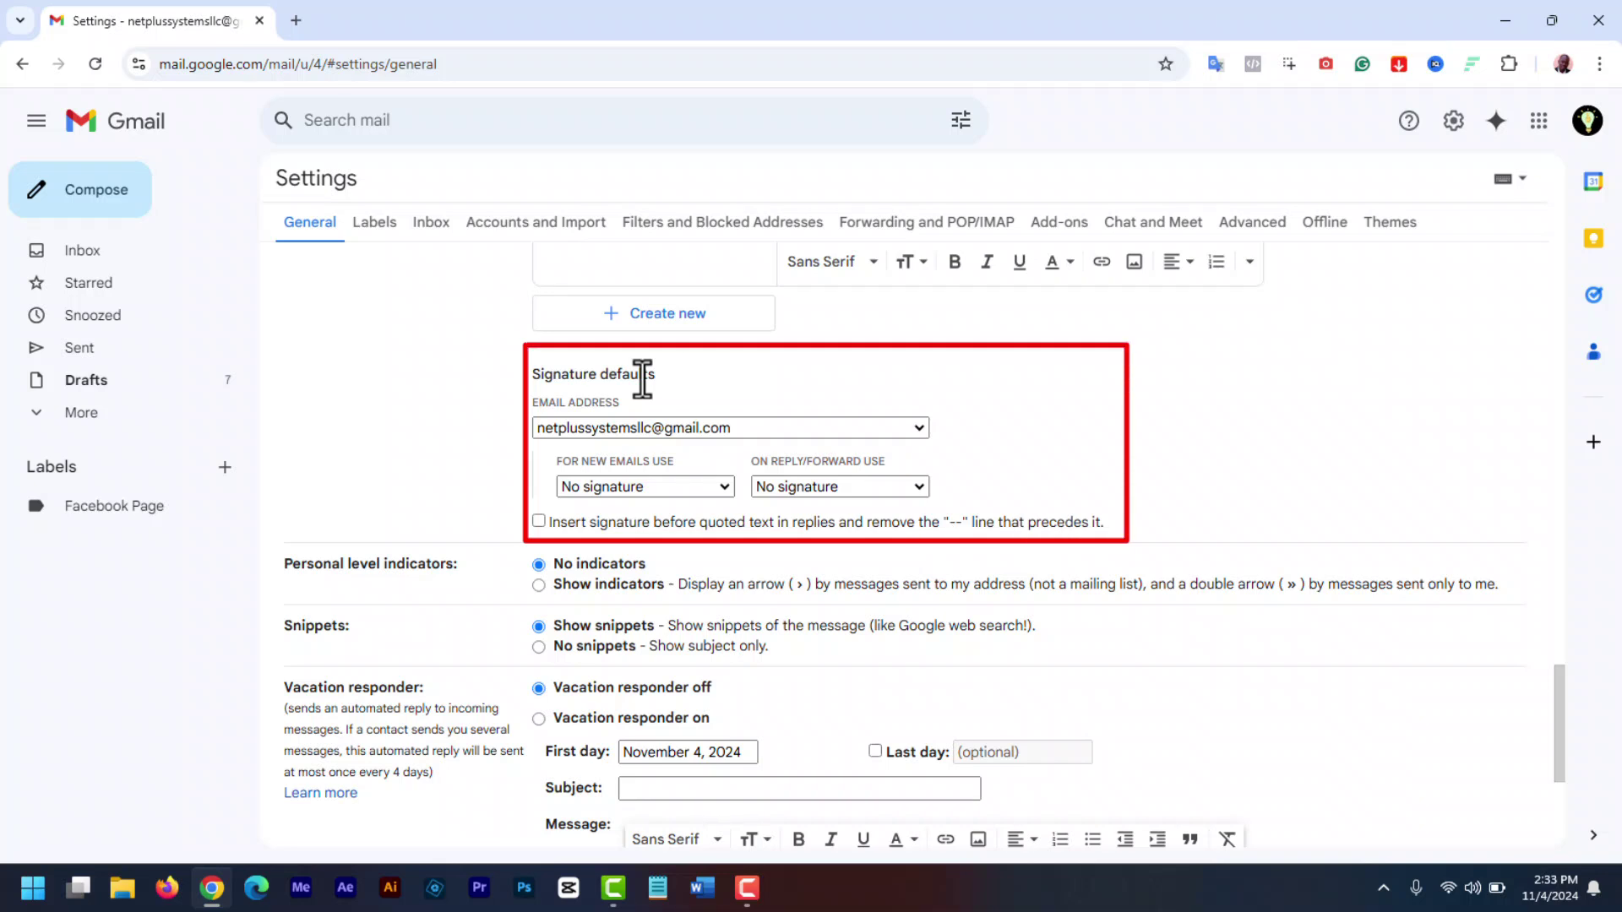
pyautogui.click(919, 429)
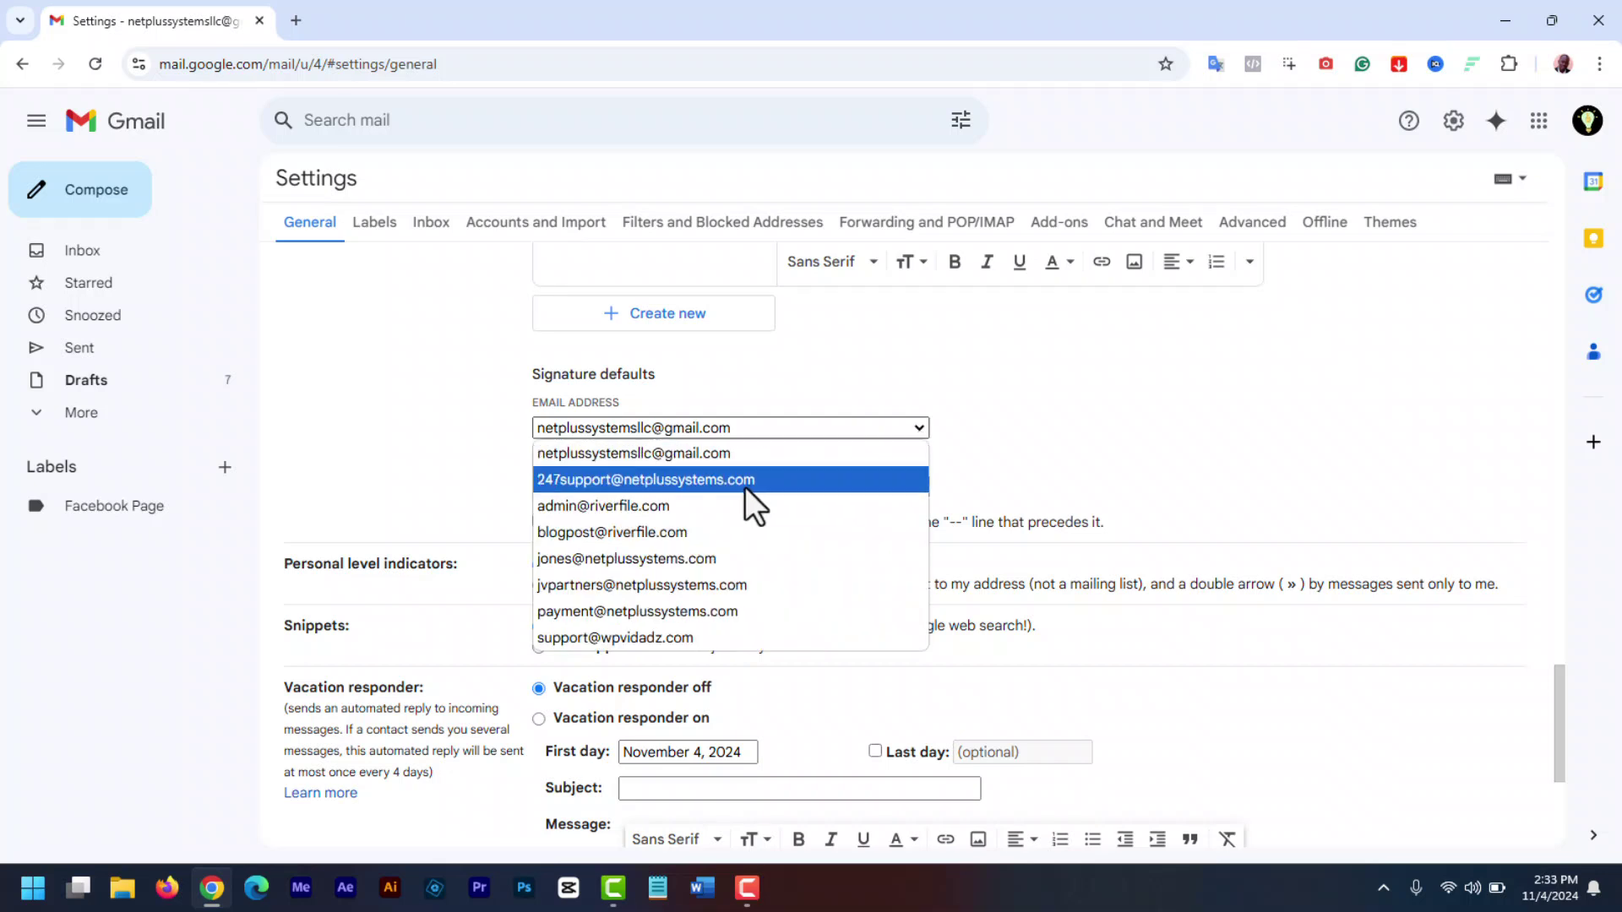
pyautogui.click(778, 446)
pyautogui.scroll(-1, 719, 463)
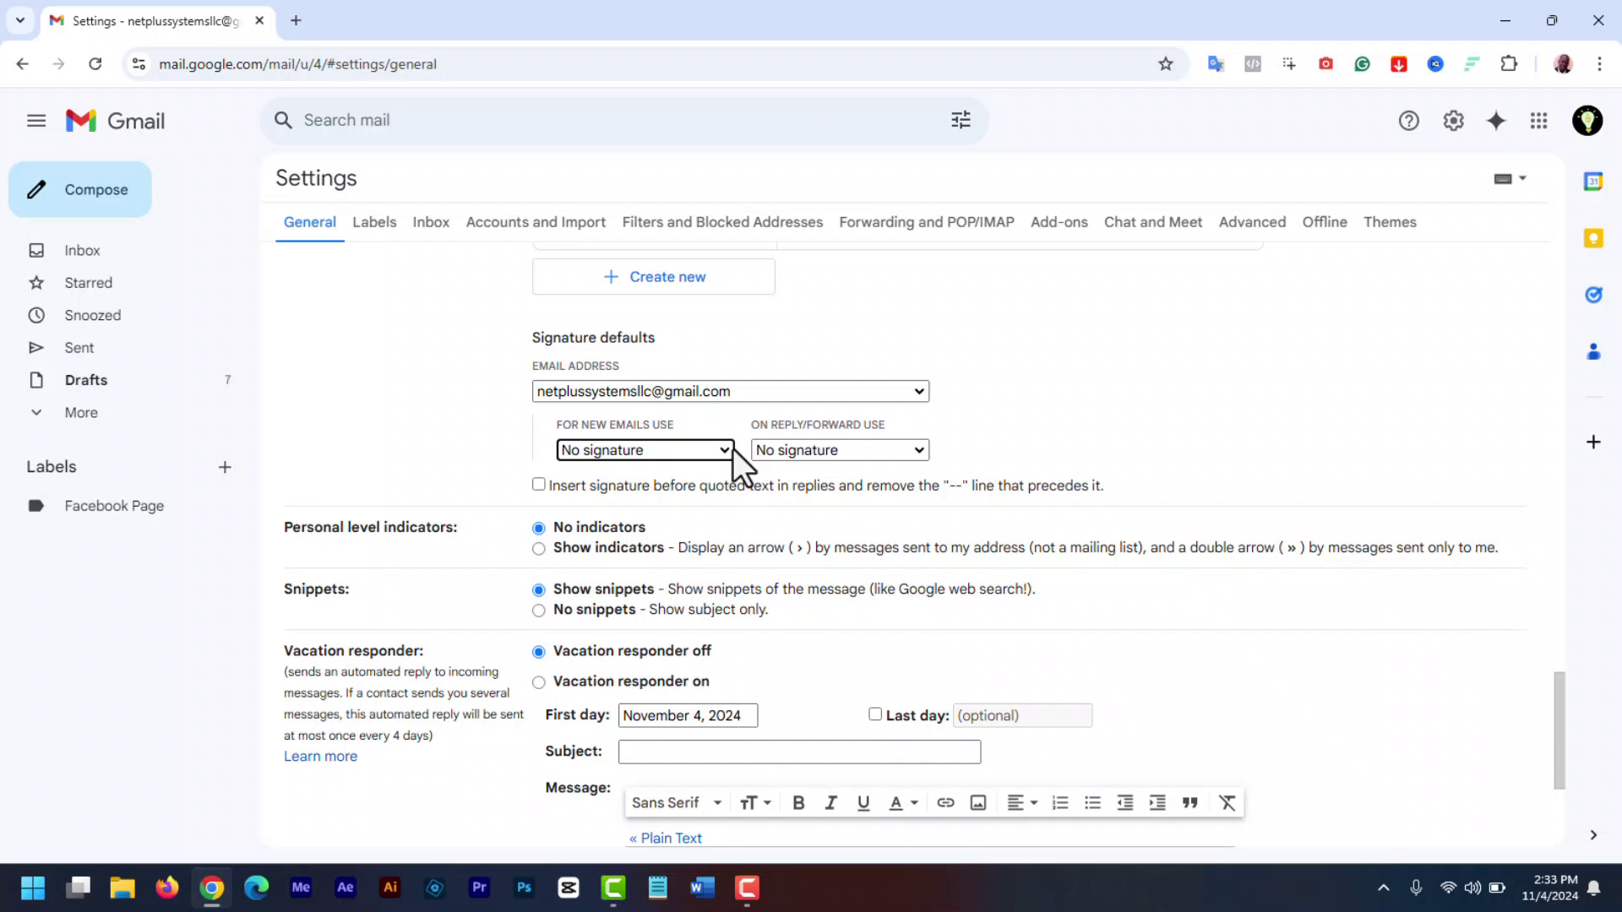
pyautogui.click(732, 449)
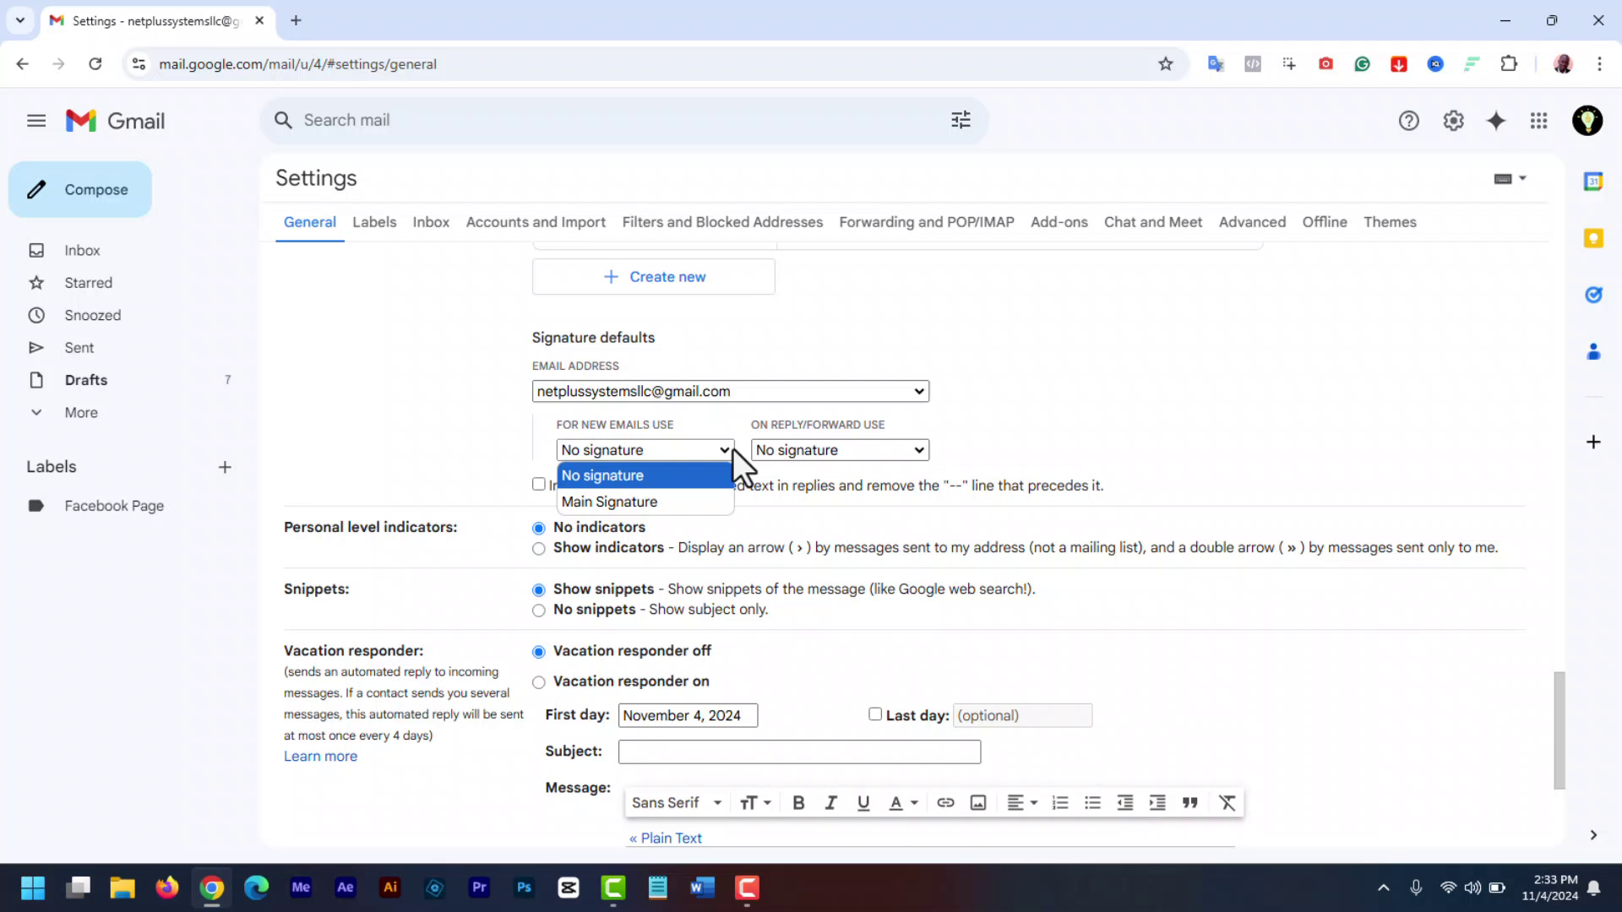
pyautogui.click(696, 502)
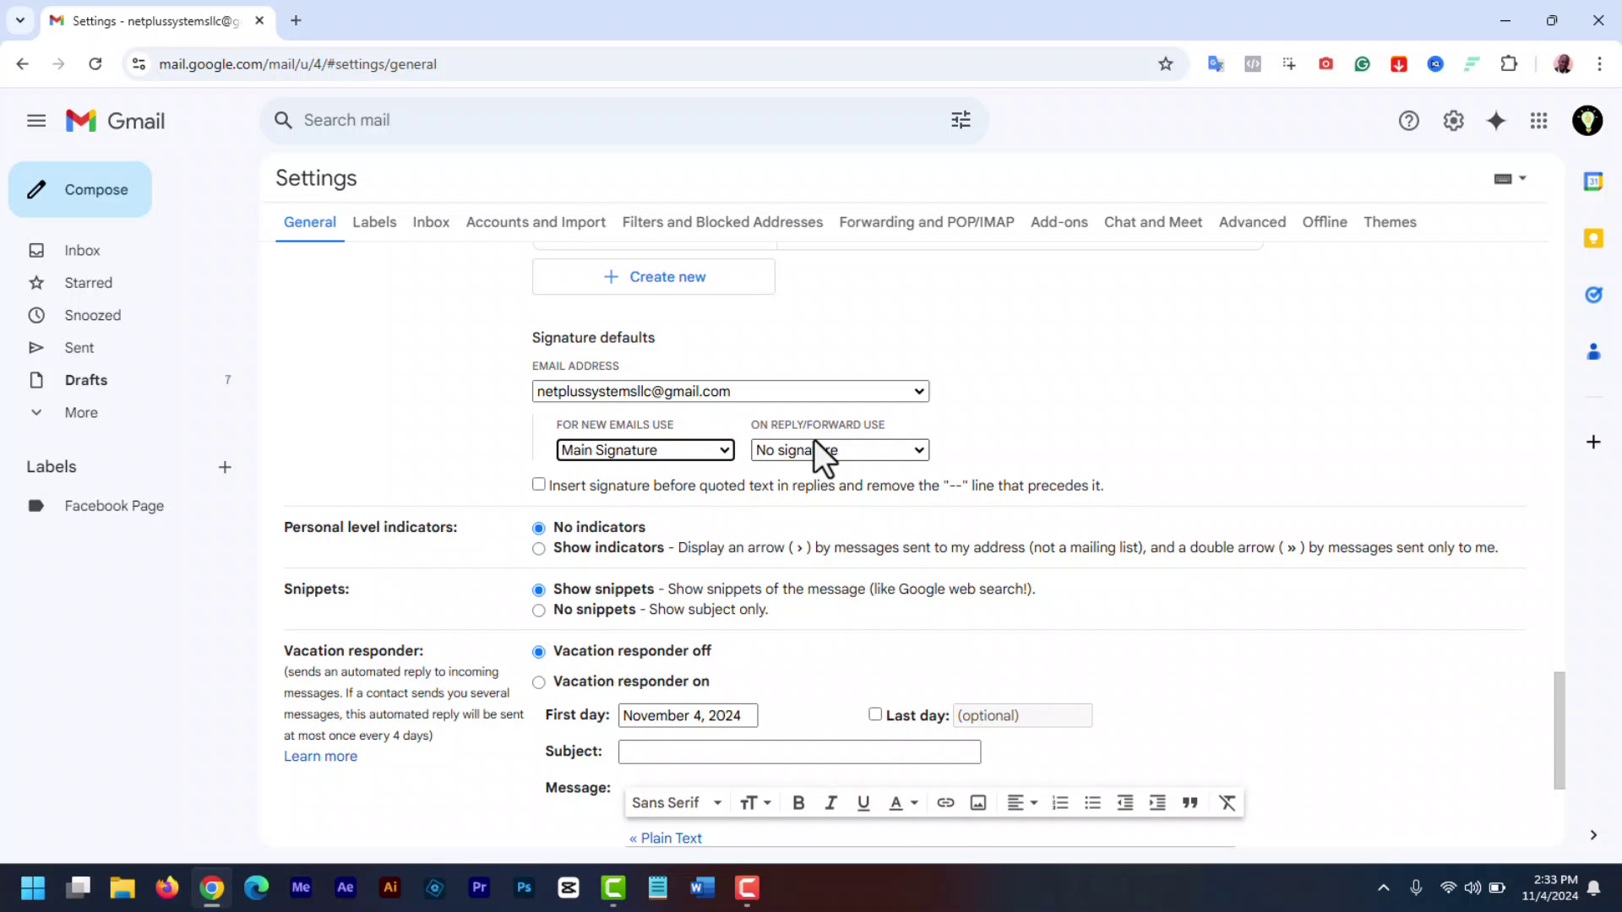
# - Set replies and forwards to No signature and save the settings
pyautogui.click(869, 451)
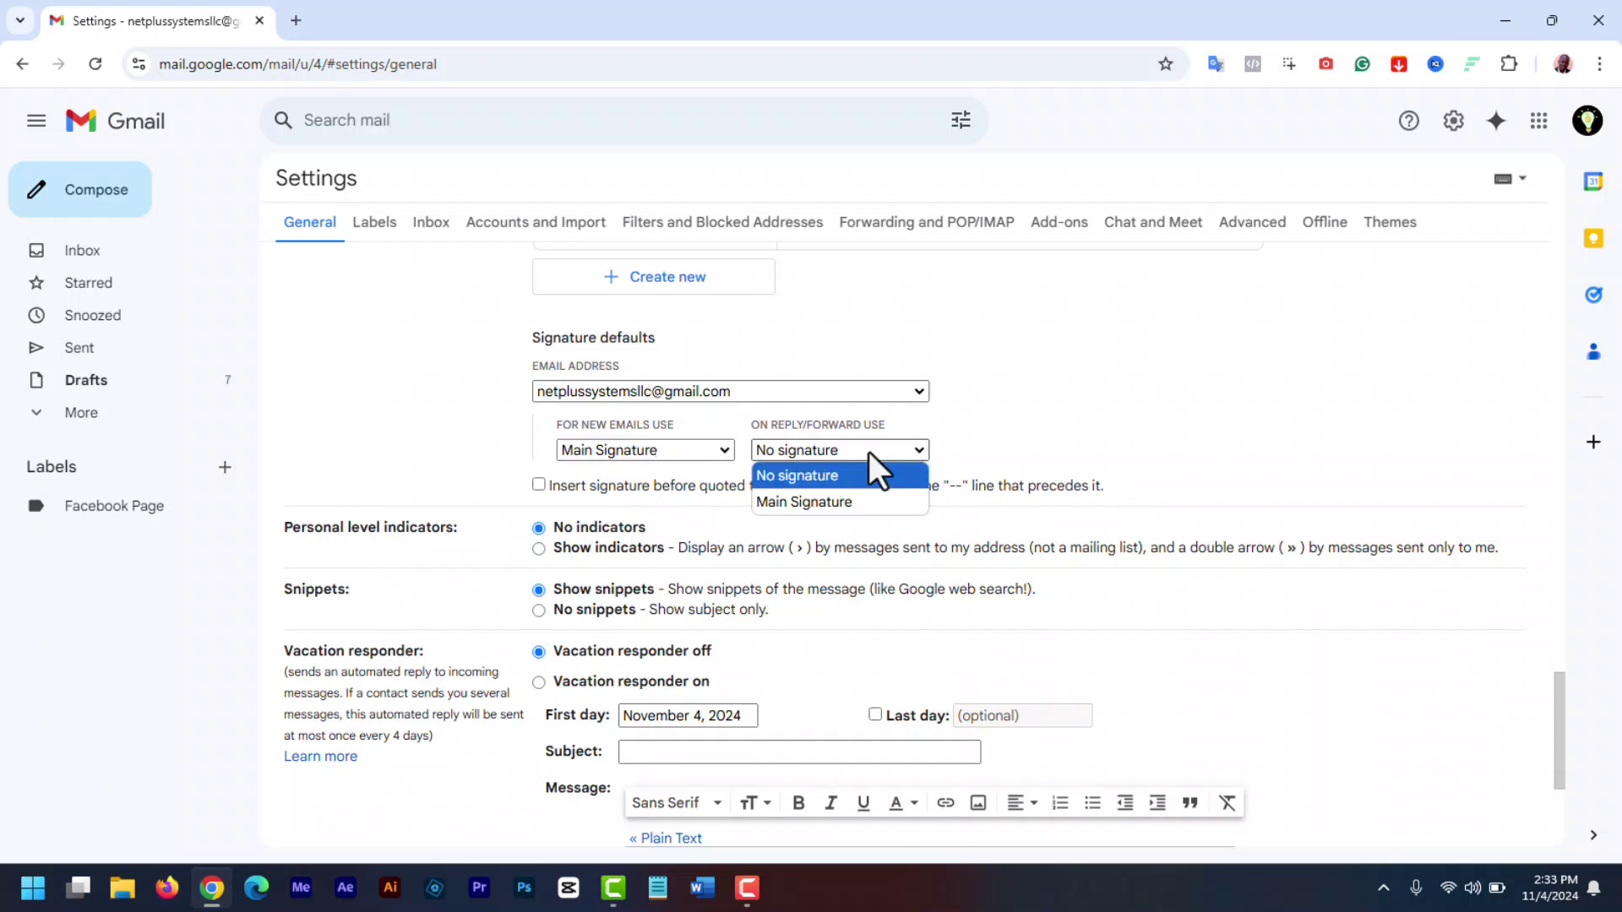
pyautogui.click(840, 497)
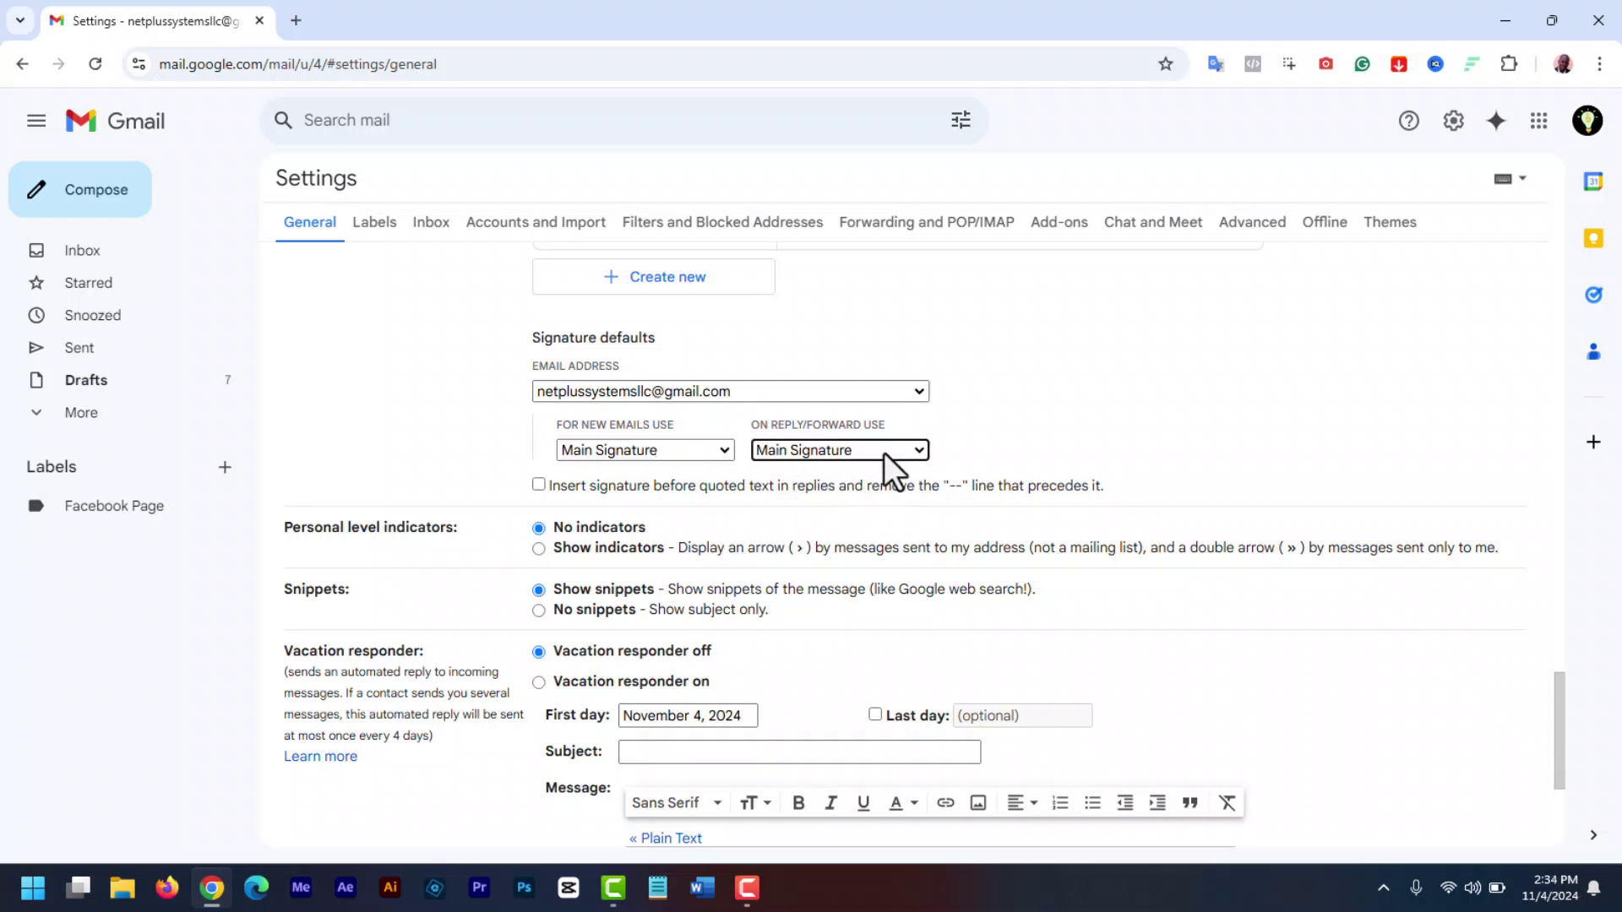
pyautogui.click(884, 453)
pyautogui.click(865, 475)
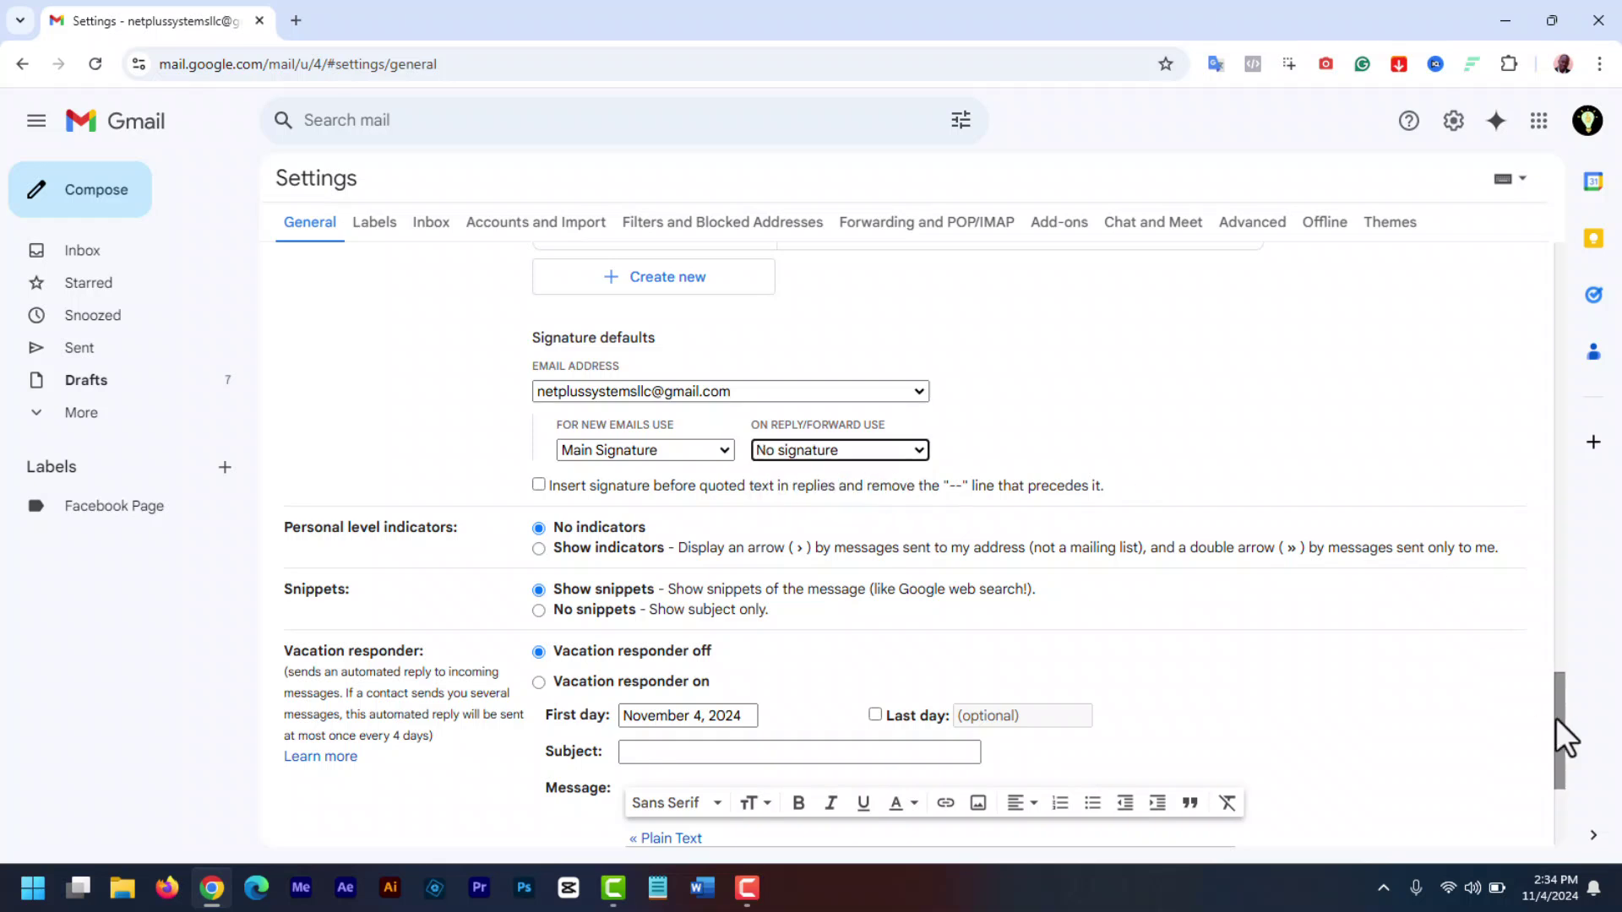
pyautogui.moveTo(1556, 718); pyautogui.dragTo(1567, 779)
pyautogui.click(860, 737)
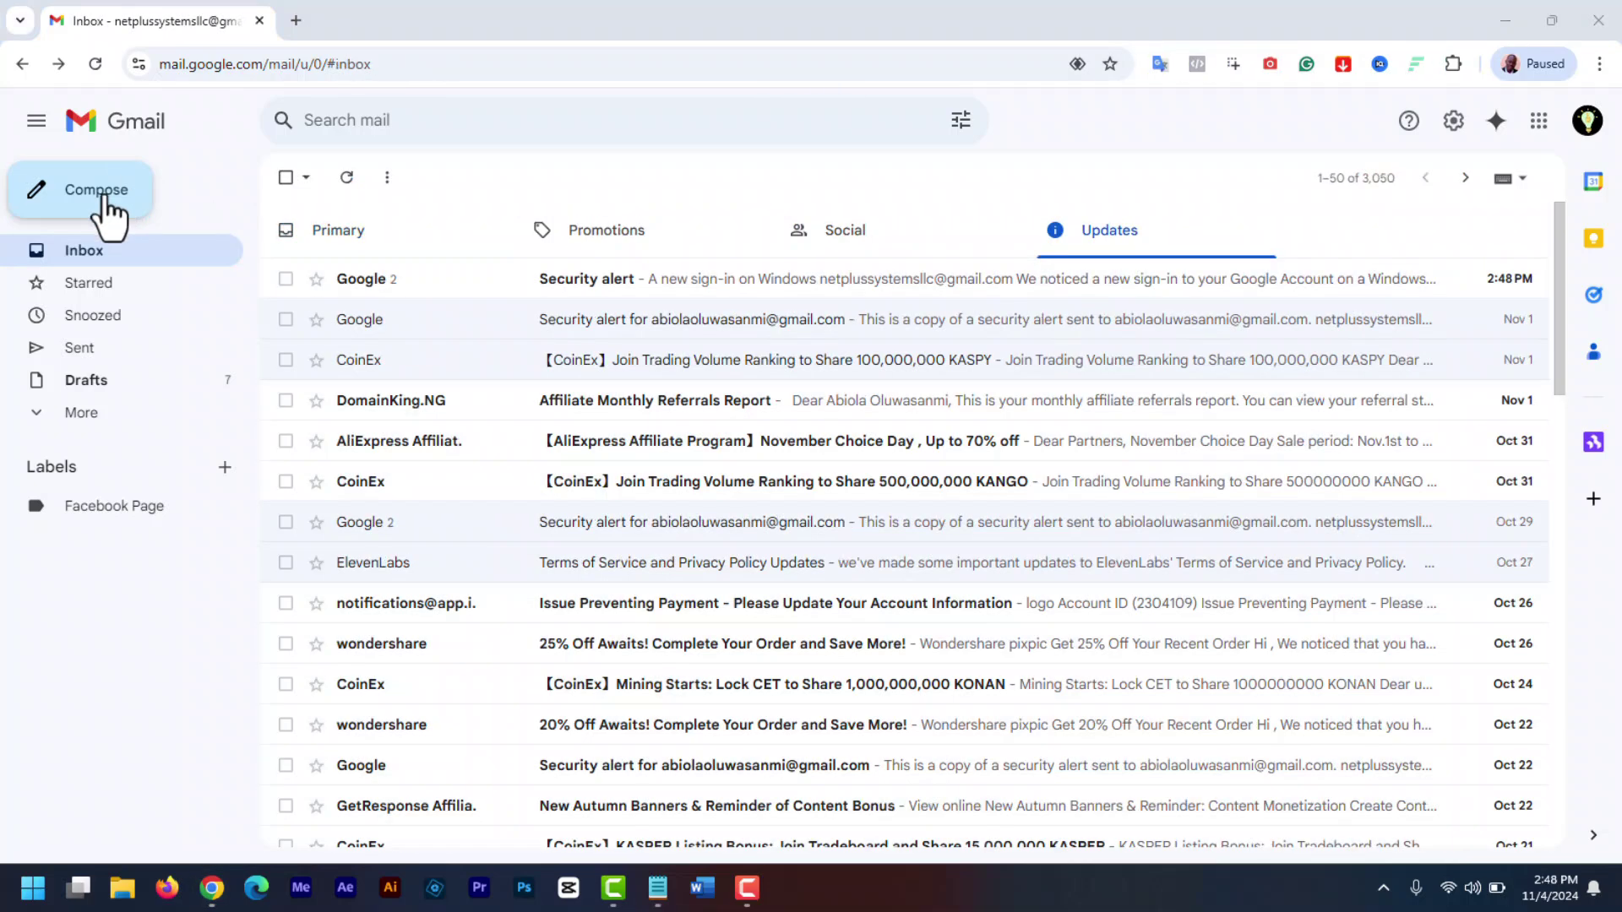
# - Compose the test message, type 'Regards' above the auto-added signature, and send it
pyautogui.click(97, 201)
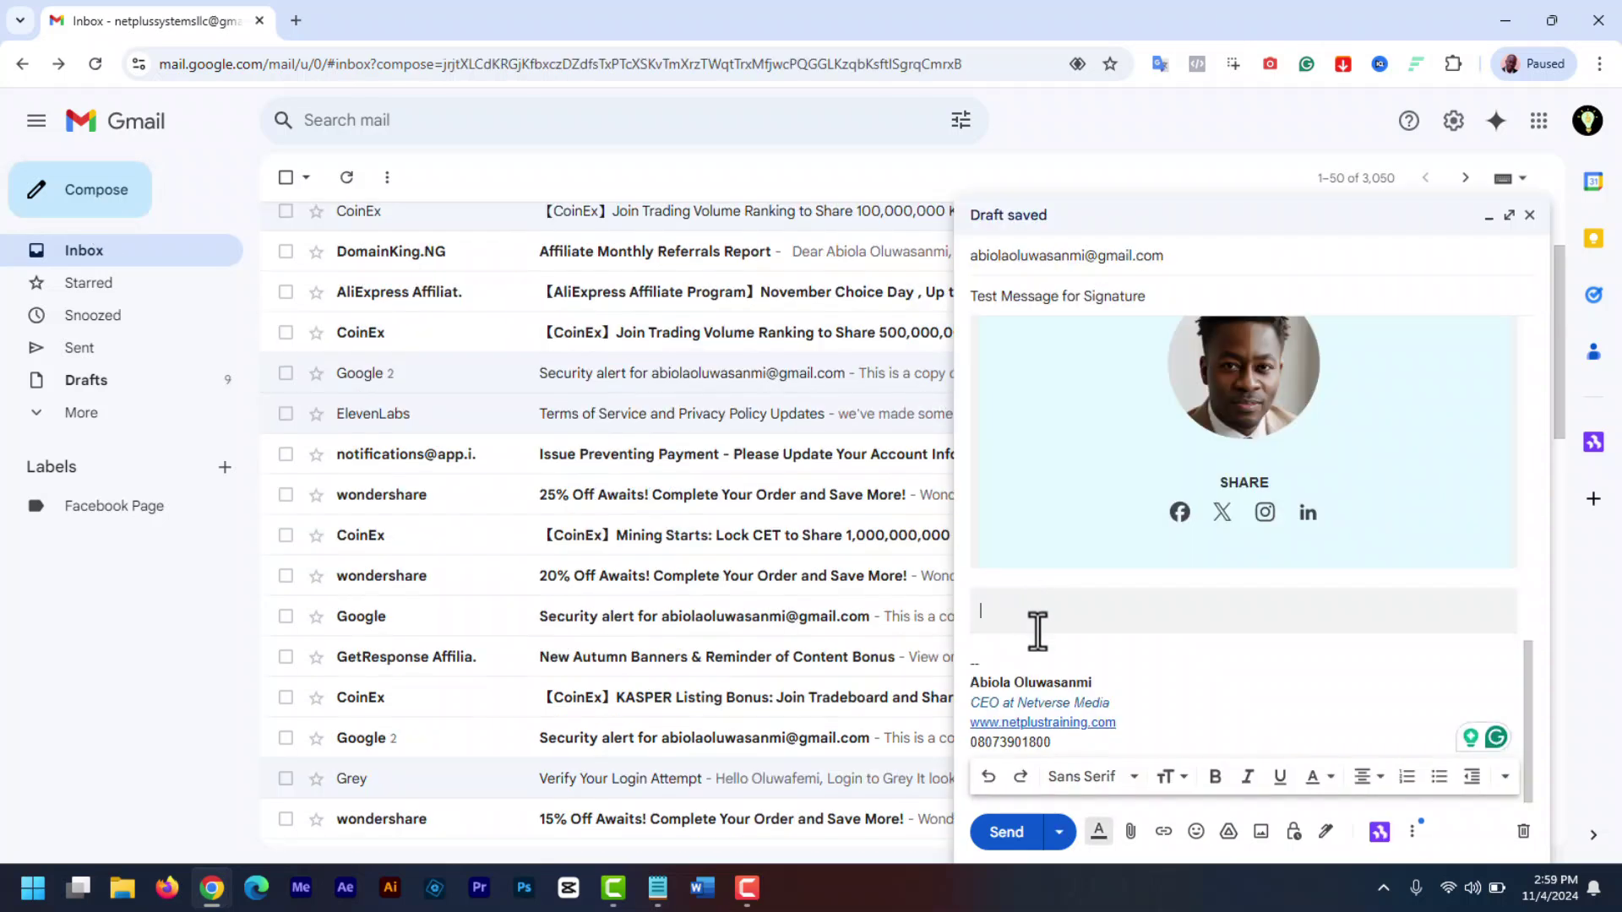
pyautogui.write('R')
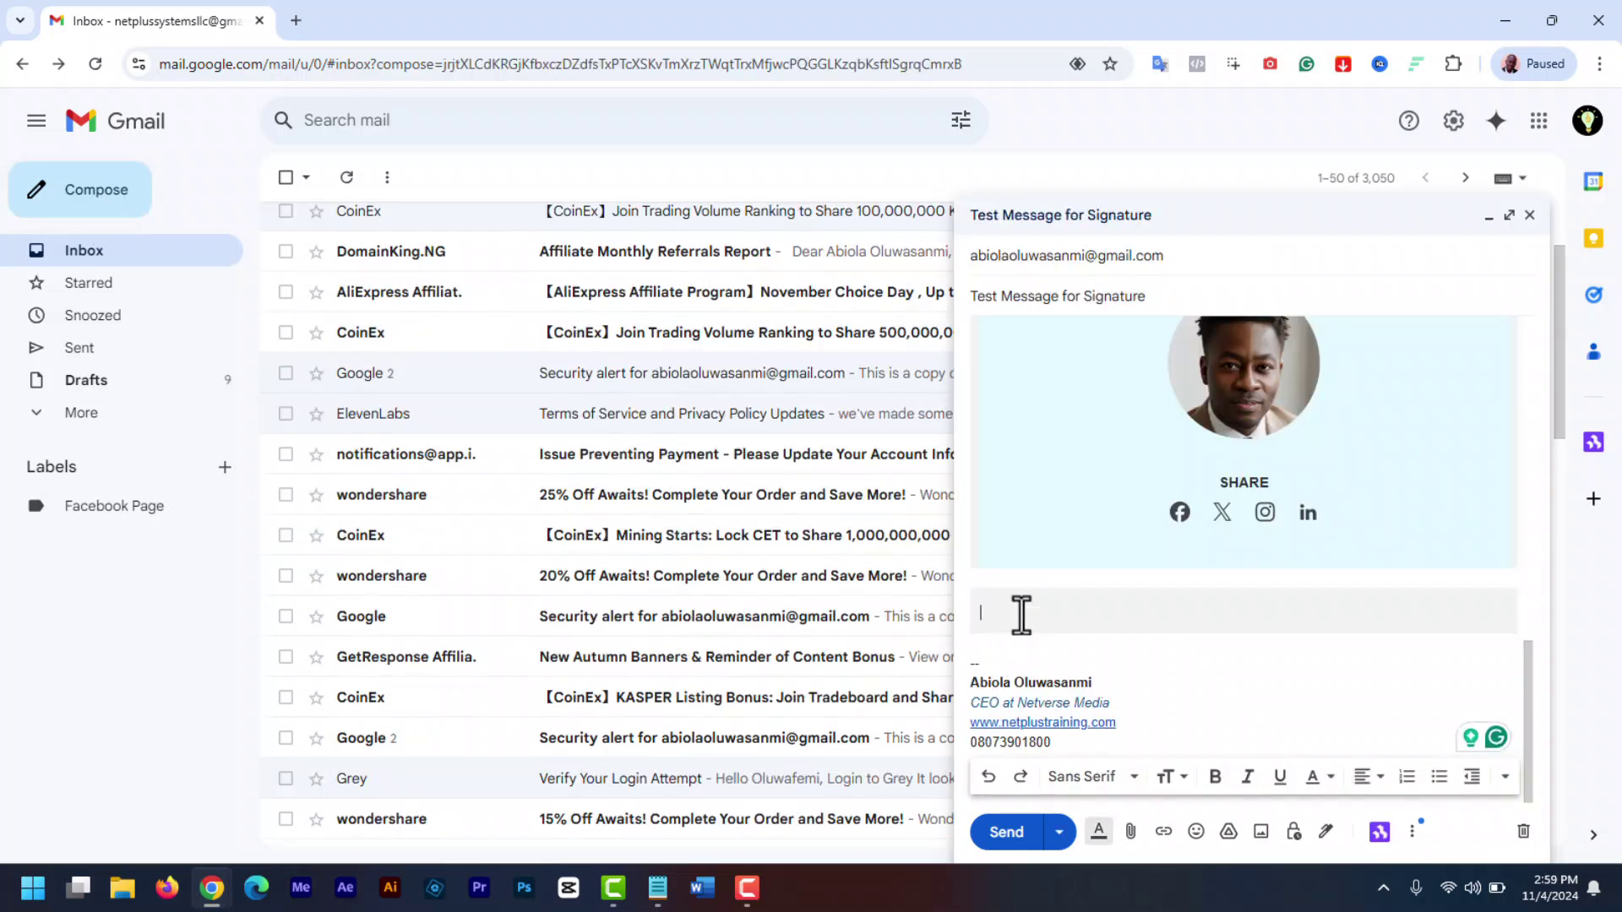
pyautogui.write('egards')
pyautogui.moveTo(1528, 735); pyautogui.dragTo(1553, 475)
pyautogui.scroll(-3, 1082, 773)
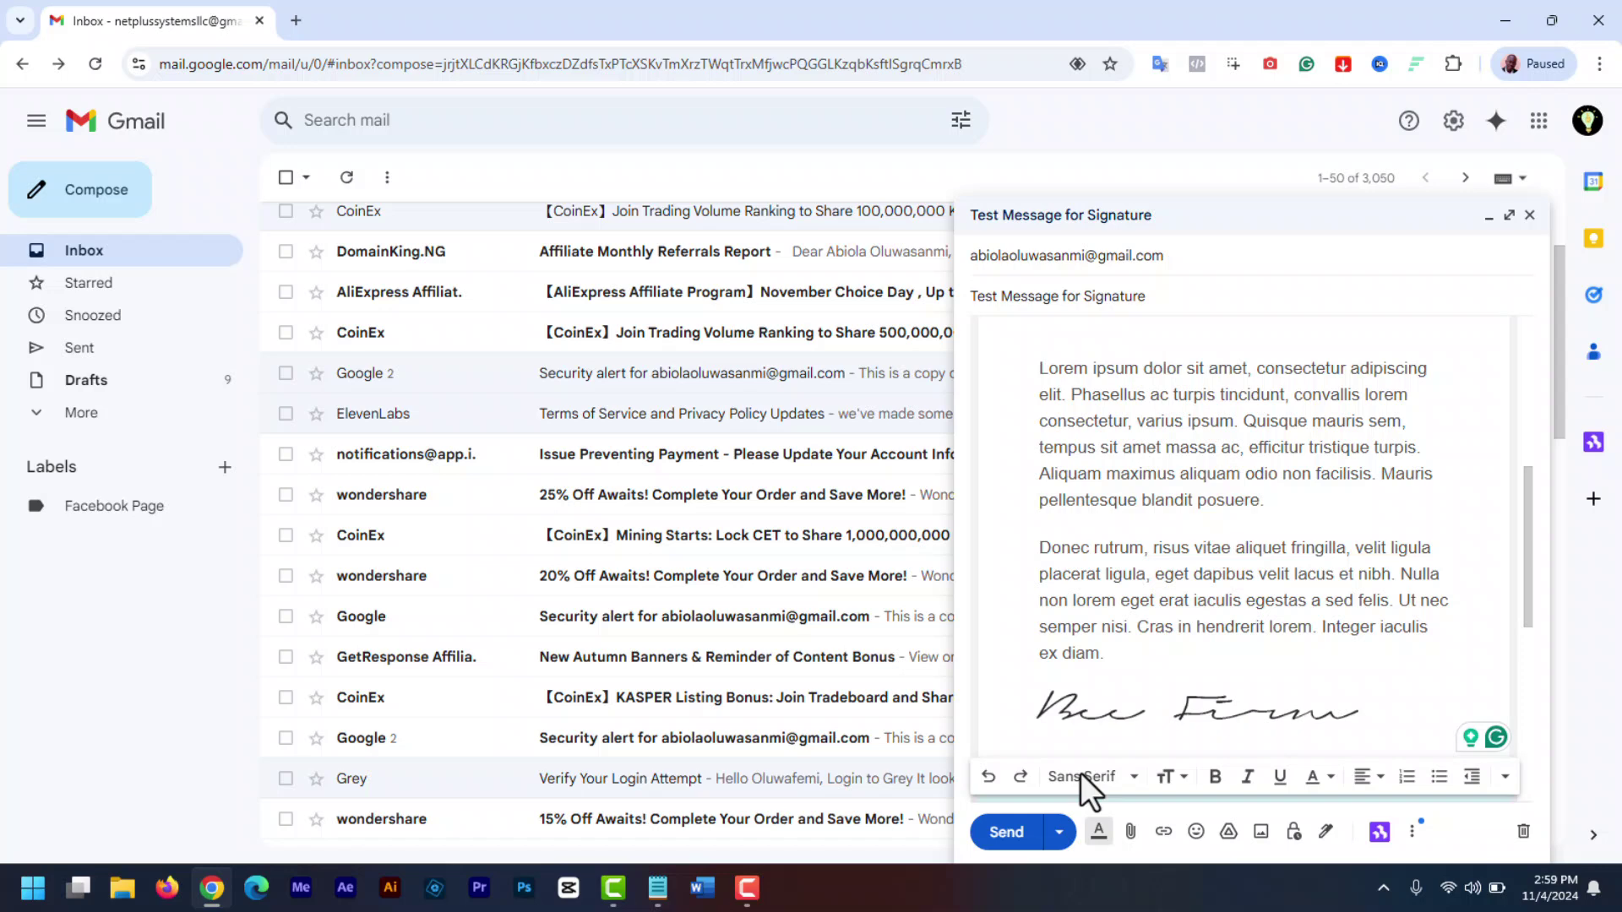
pyautogui.click(1005, 834)
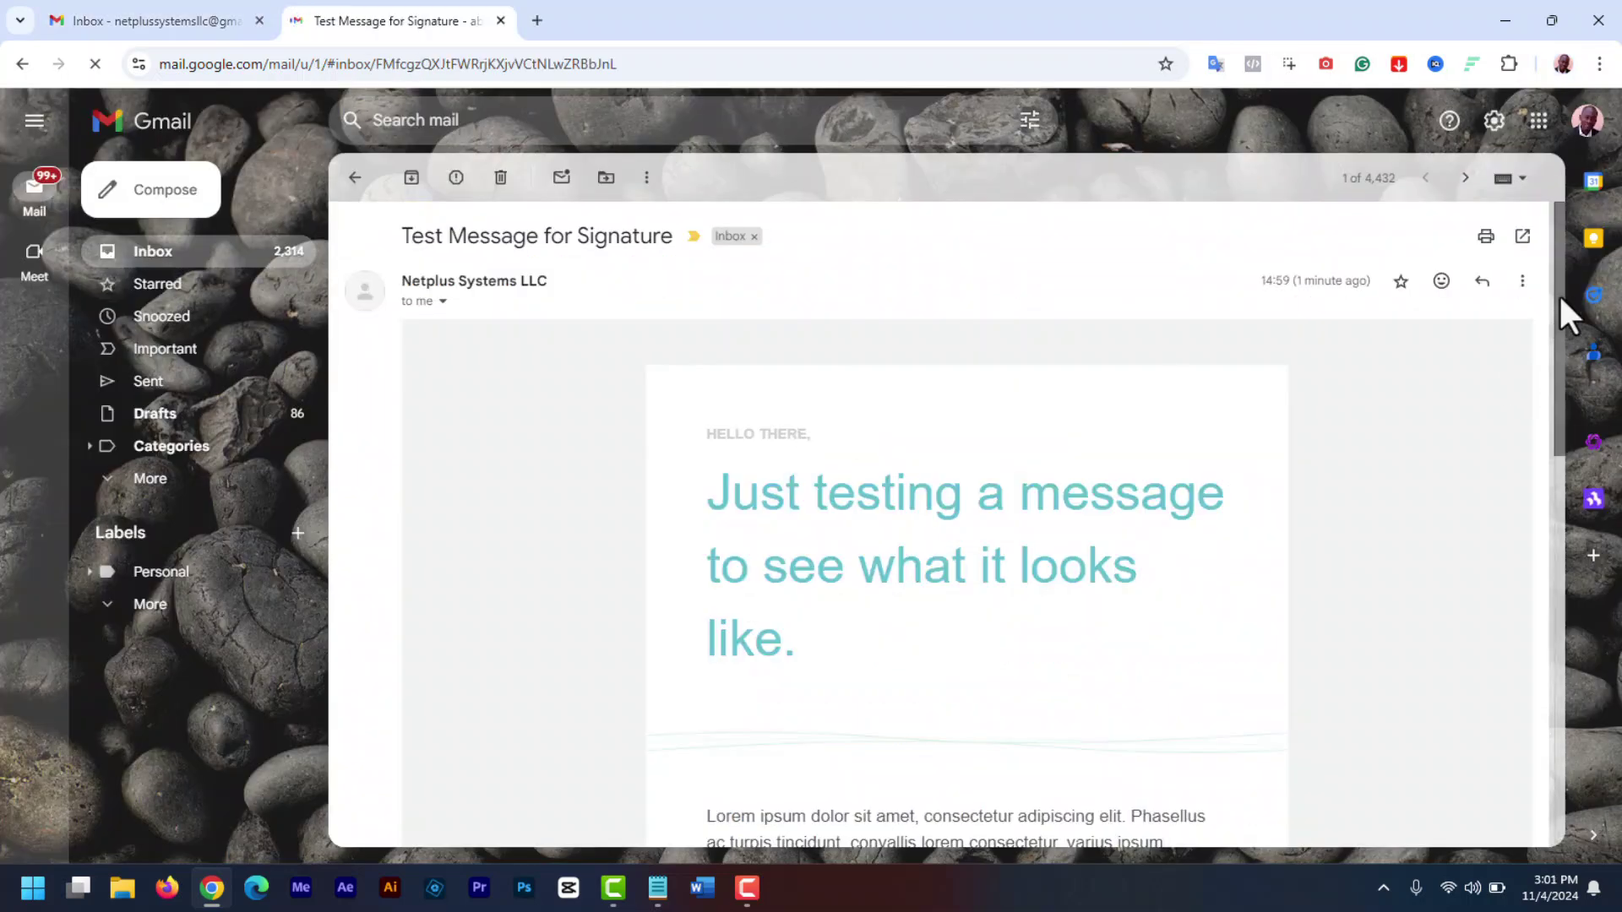
# - Scroll to the end of the received test email and highlight the signature beneath 'Regards'
pyautogui.moveTo(1559, 292); pyautogui.dragTo(1563, 710)
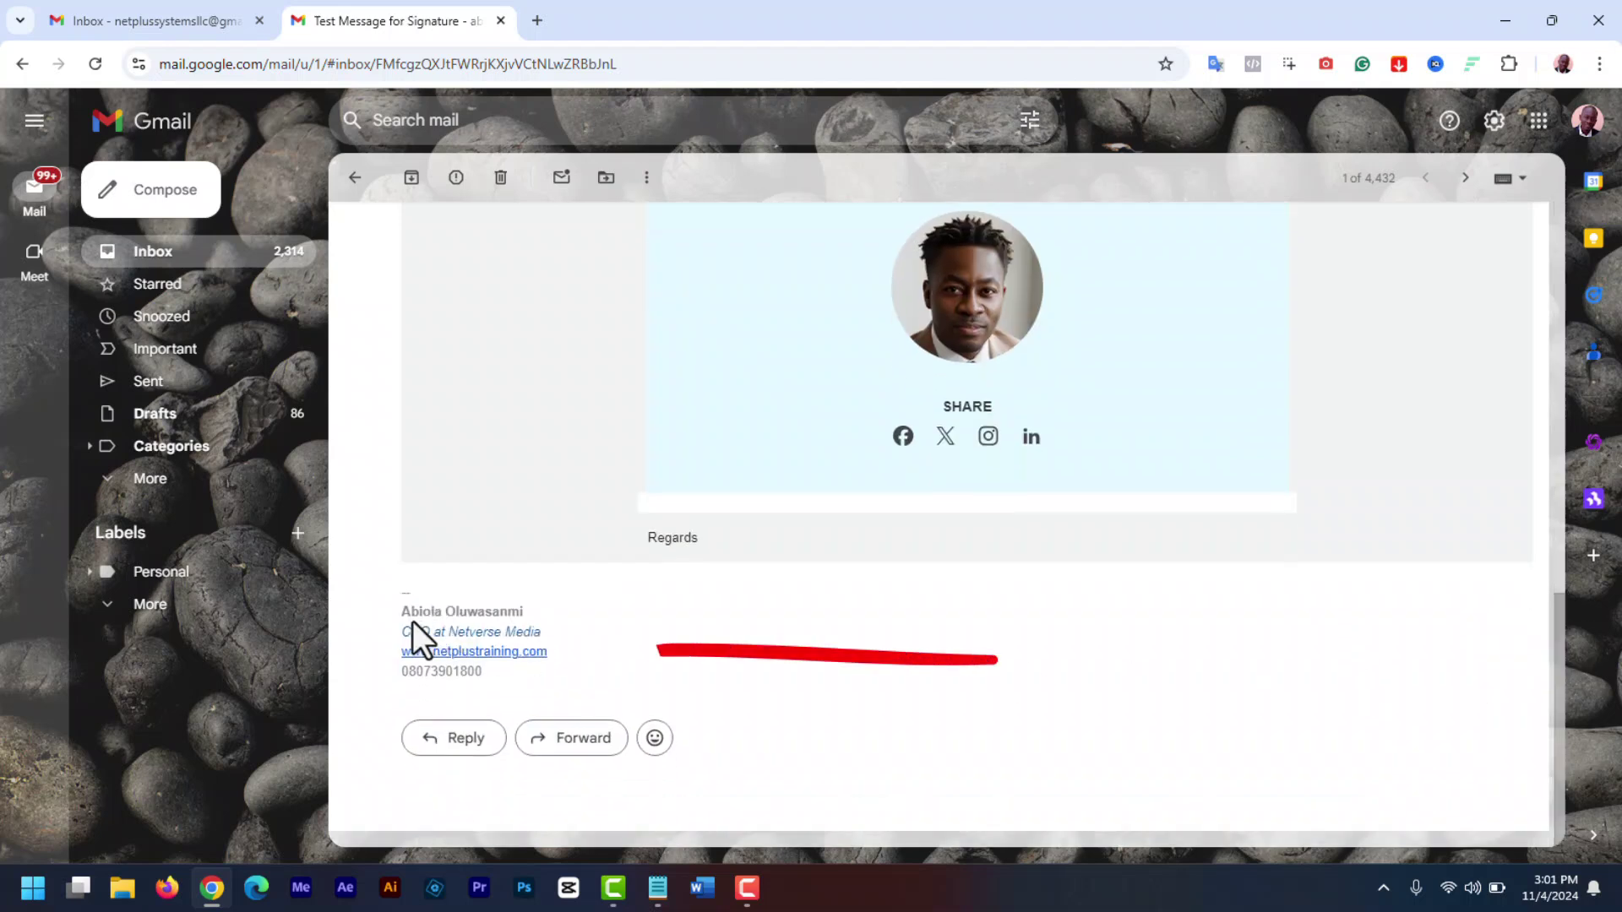
pyautogui.moveTo(407, 610); pyautogui.dragTo(666, 697)
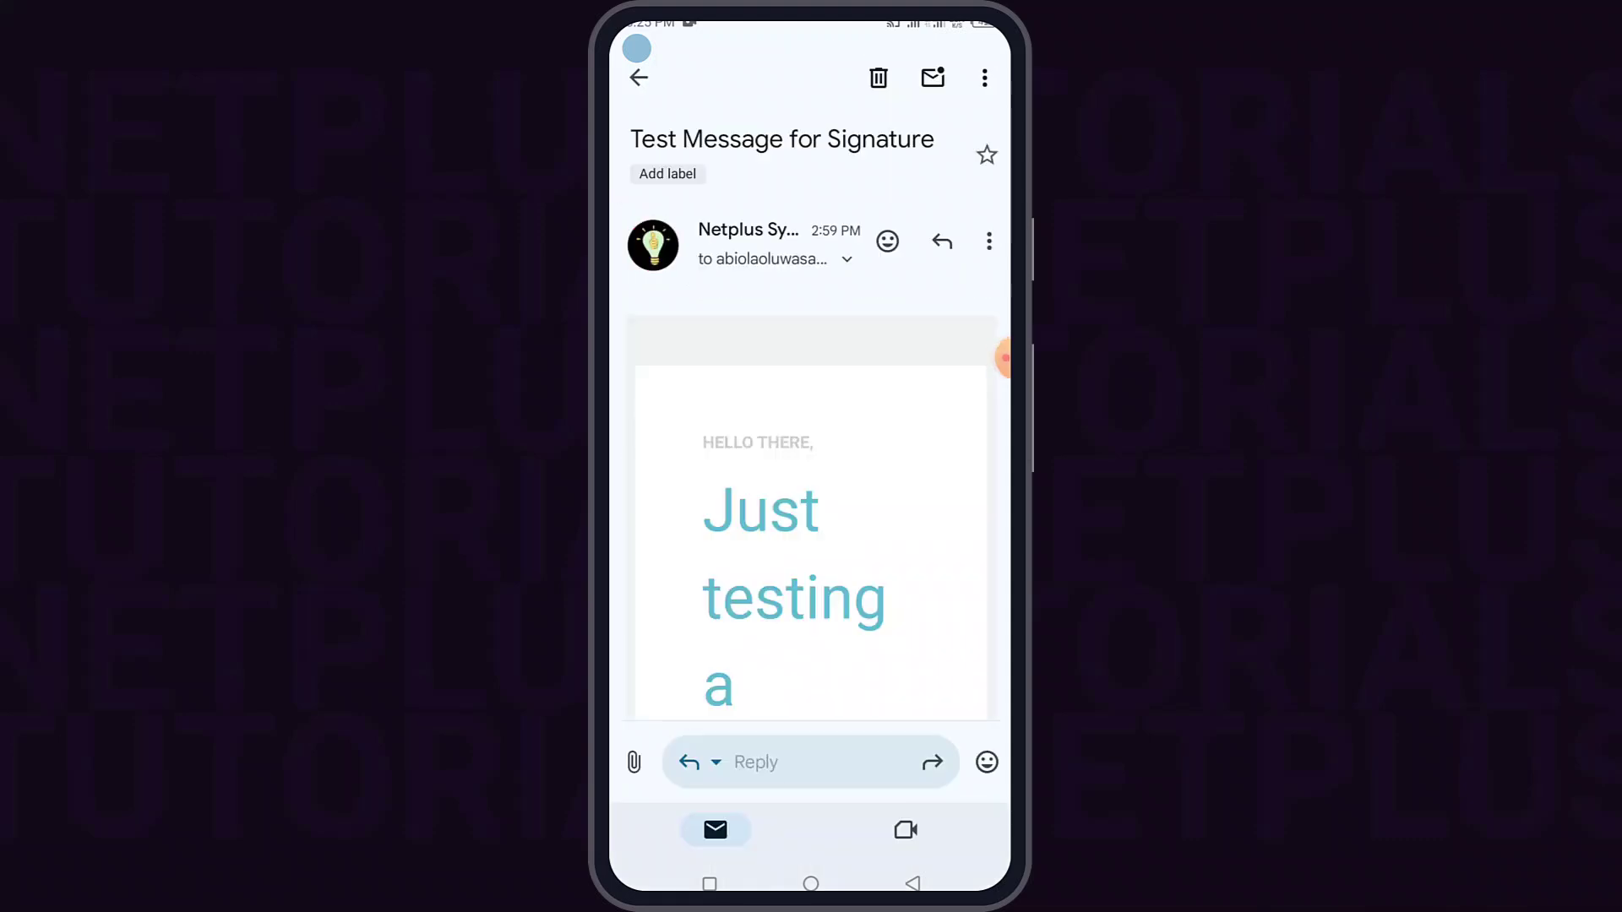
pyautogui.scroll(-15, 811, 507)
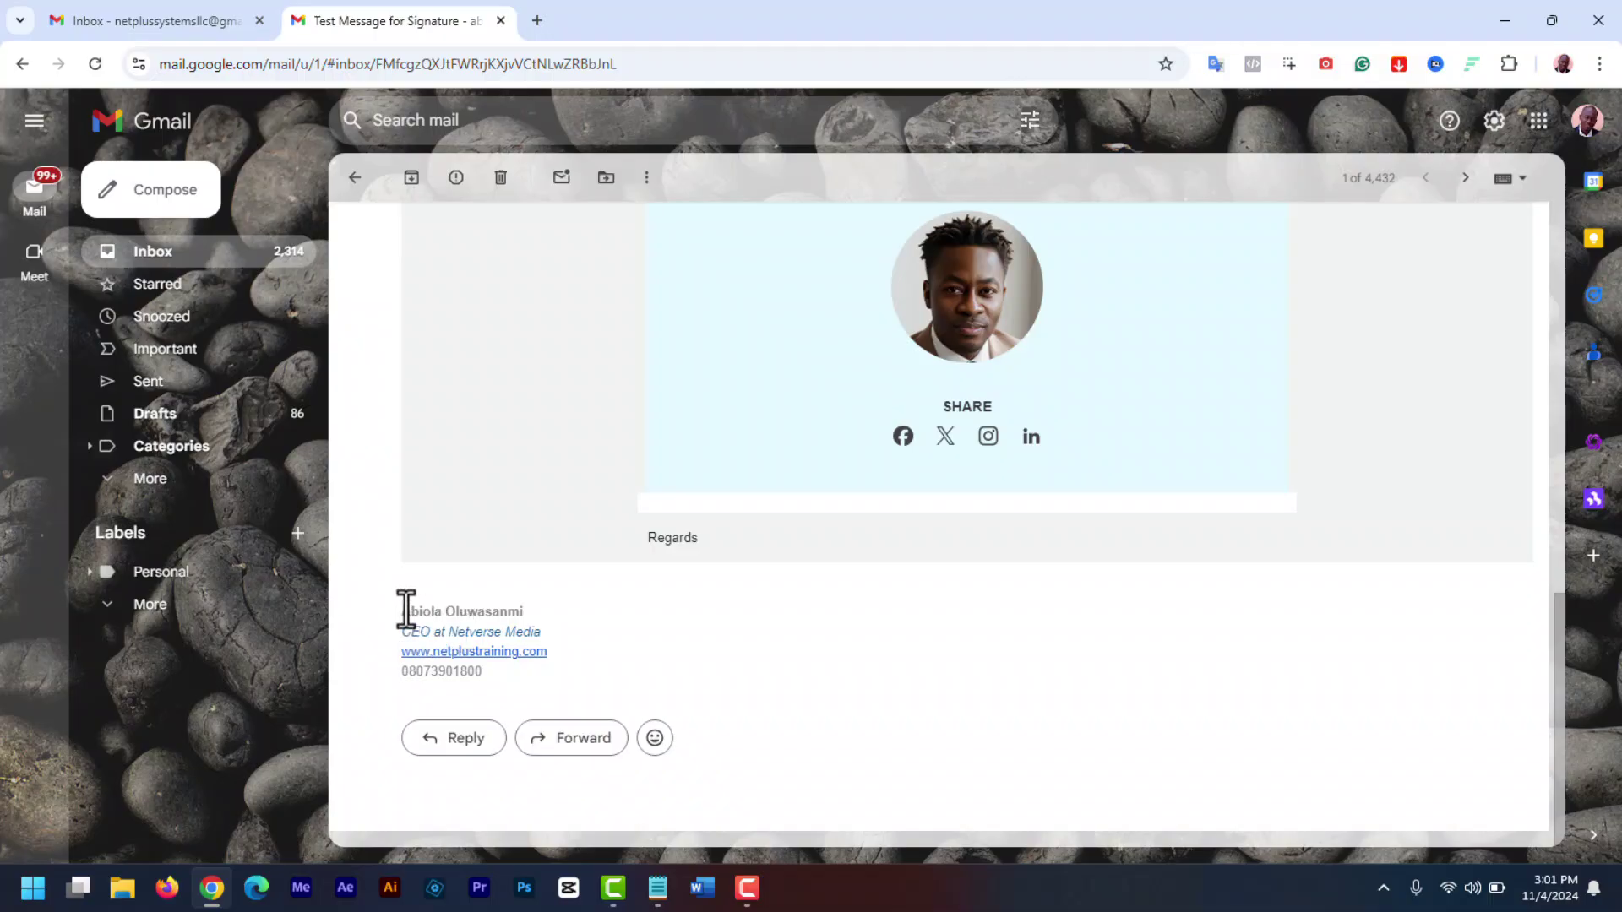
pyautogui.moveTo(406, 616); pyautogui.dragTo(650, 700)
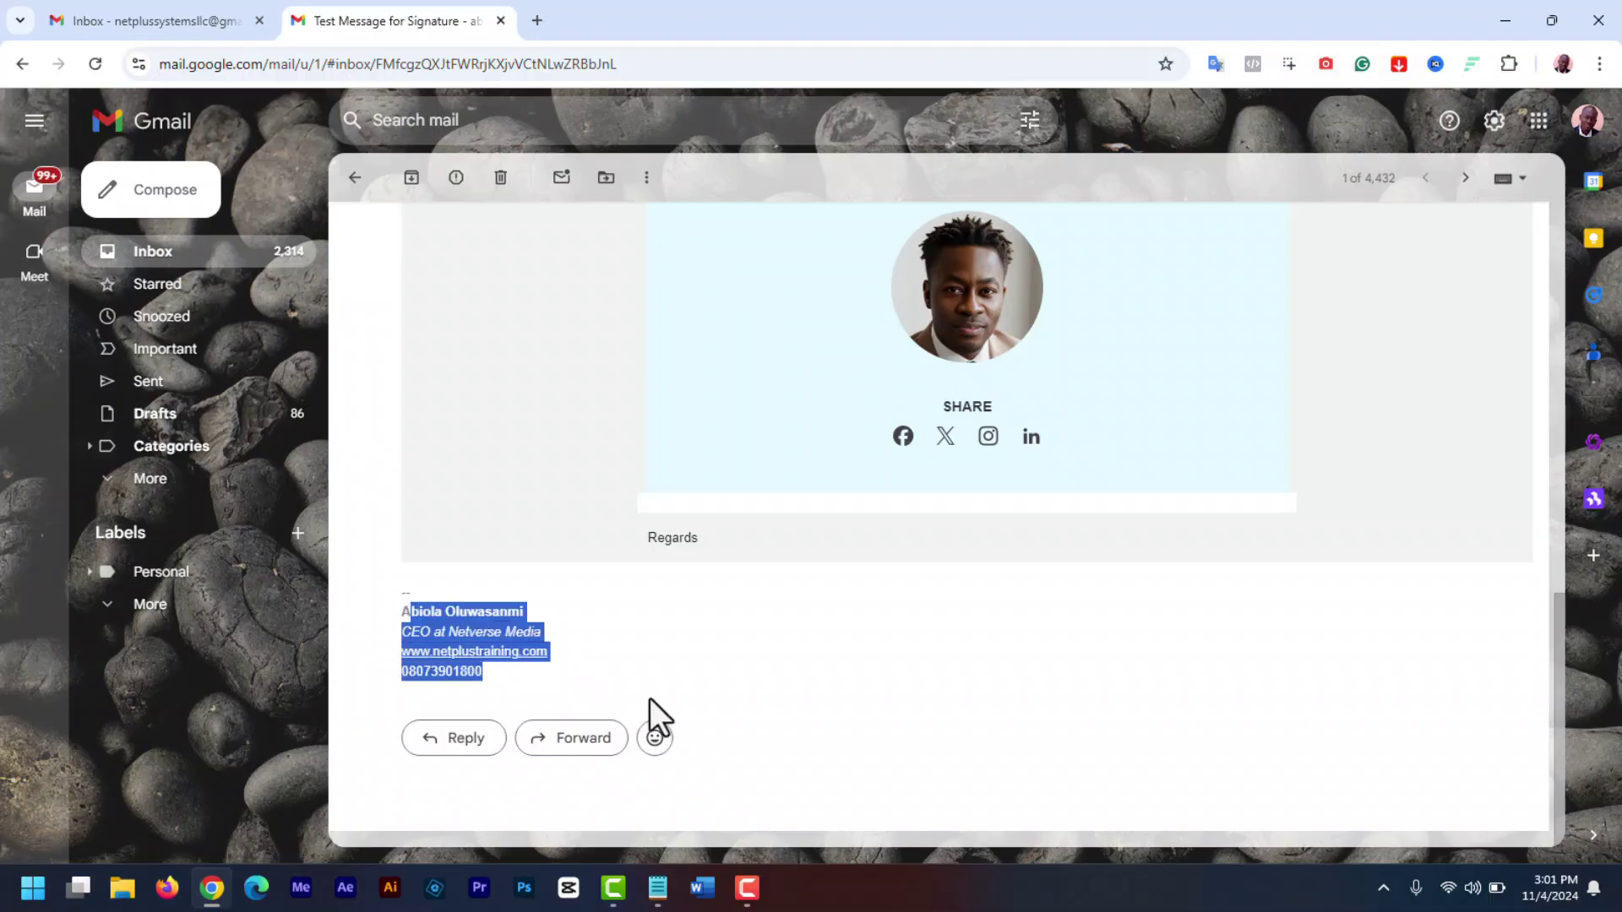
pyautogui.click(858, 656)
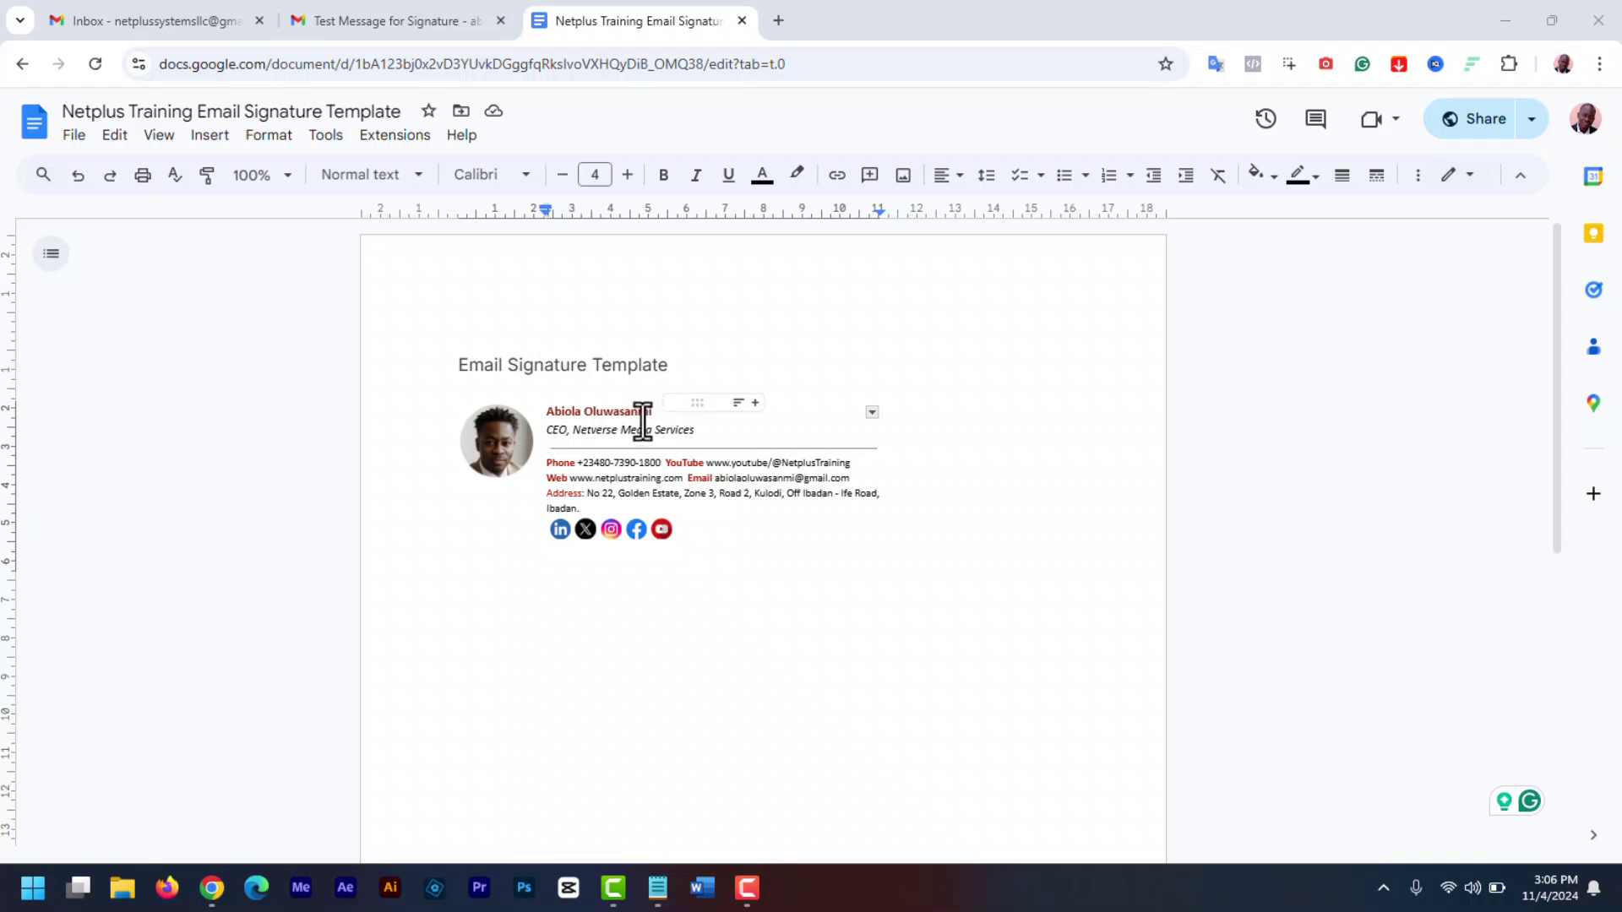
# - Replace the name line in the template with 'Netverse Media'
pyautogui.moveTo(641, 415); pyautogui.dragTo(554, 411)
pyautogui.write('Netverse Media')
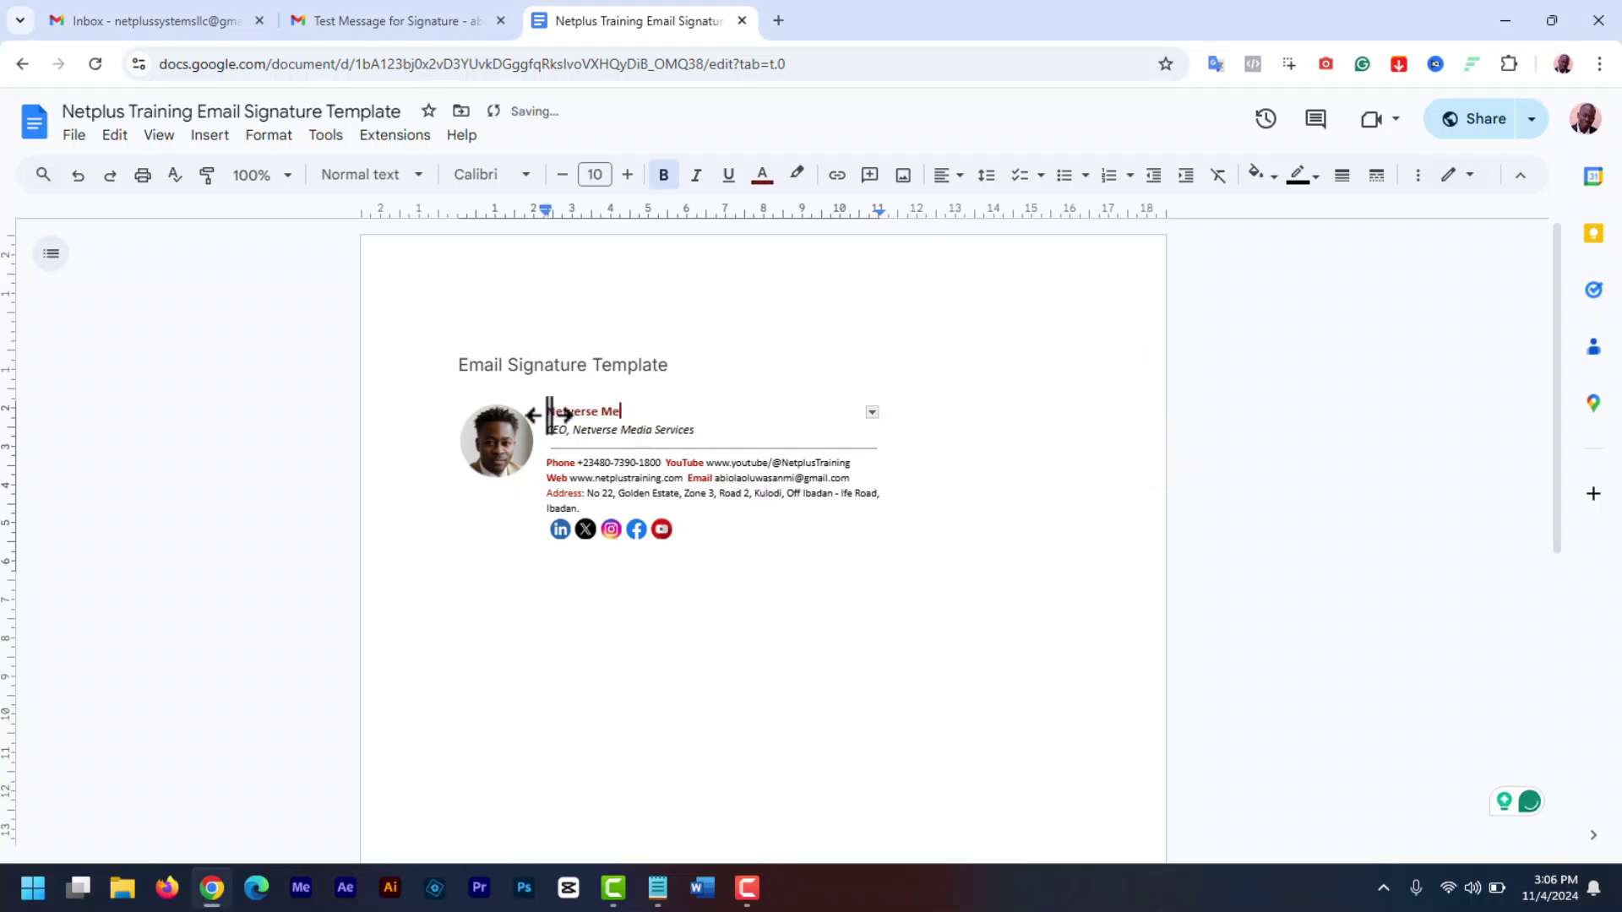
pyautogui.click(700, 433)
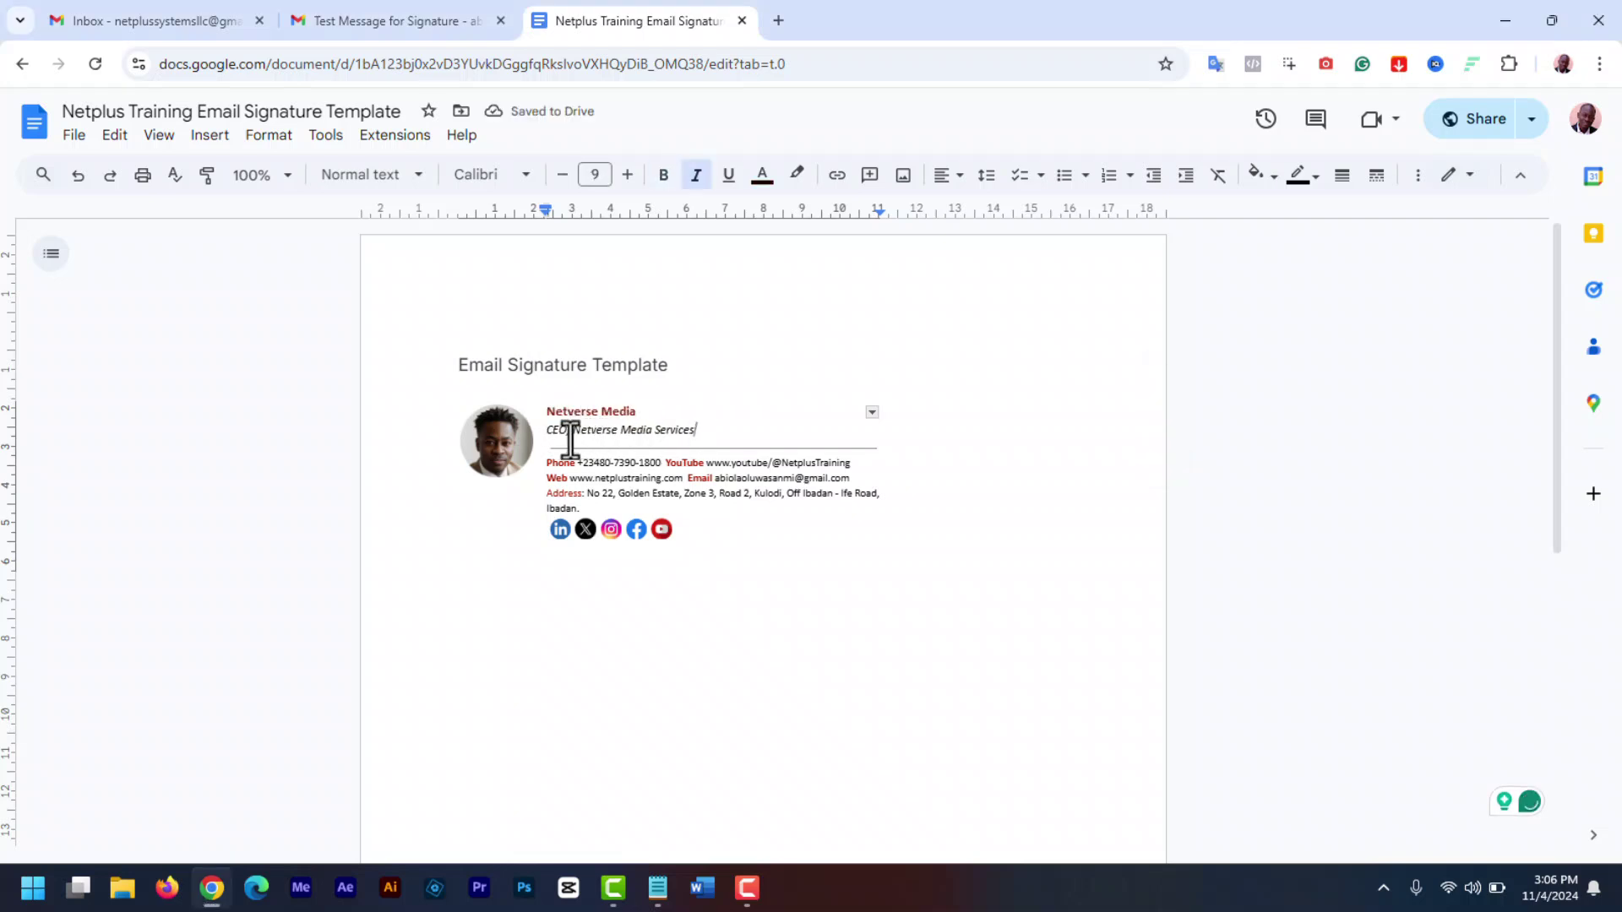
# - Replace the old digits in the Phone line with a new phone number
pyautogui.click(660, 463)
pyautogui.press('BackSpace')
pyautogui.press('BackSpace')
pyautogui.press('BackSpace')
pyautogui.press('BackSpace')
pyautogui.press('BackSpace')
pyautogui.press('BackSpace')
pyautogui.press('BackSpace')
pyautogui.press('BackSpace')
pyautogui.press('BackSpace')
pyautogui.write('5678970')
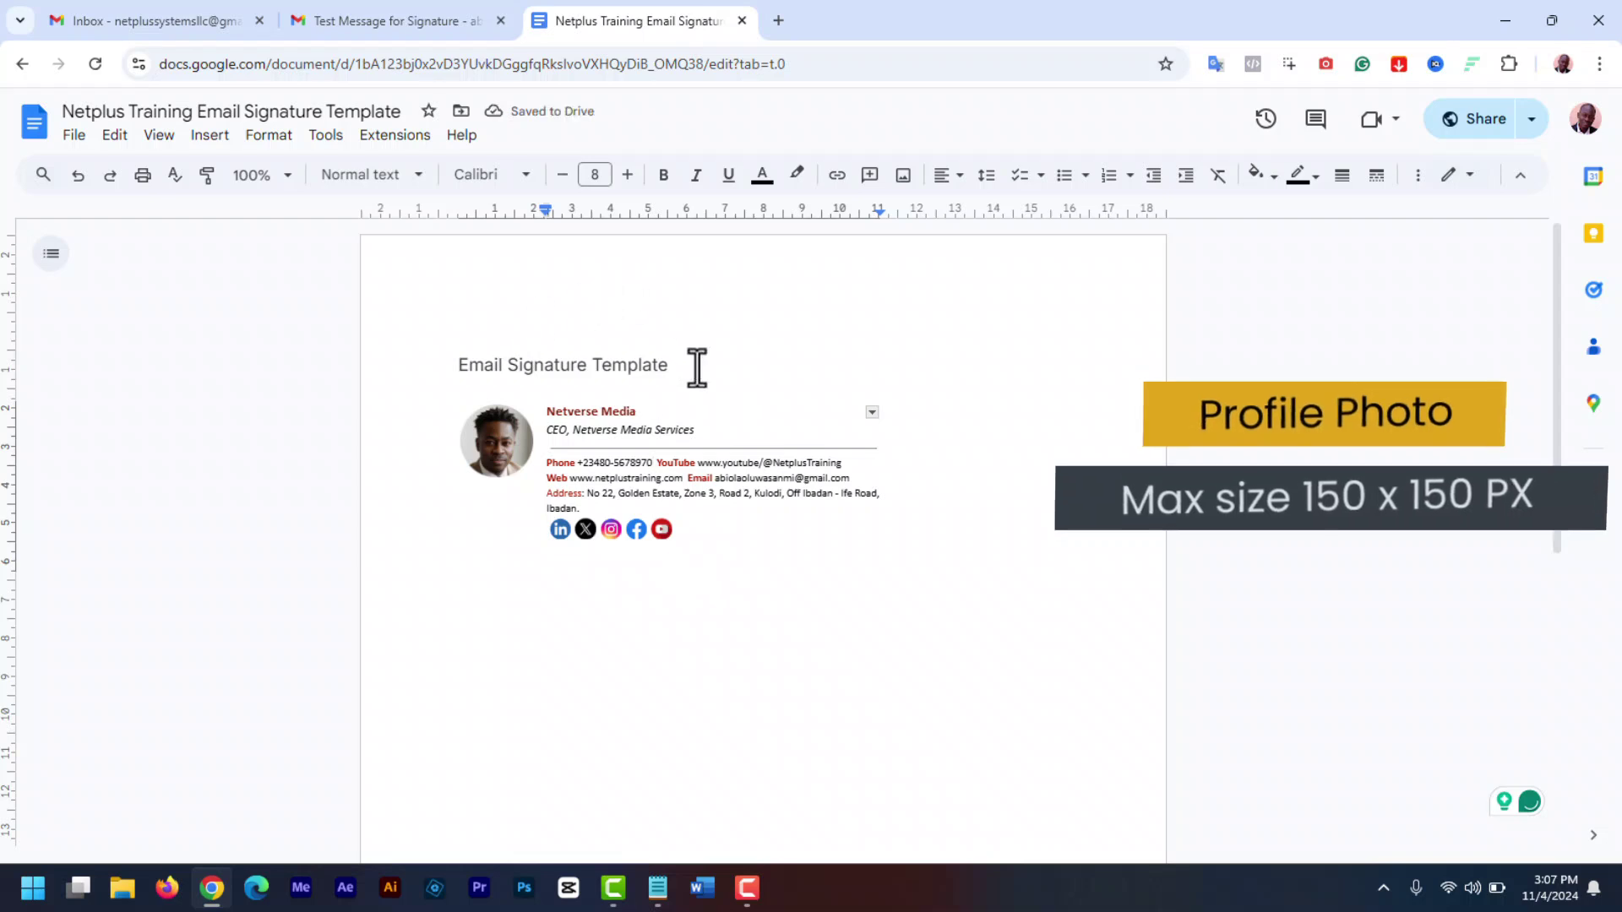
pyautogui.click(499, 441)
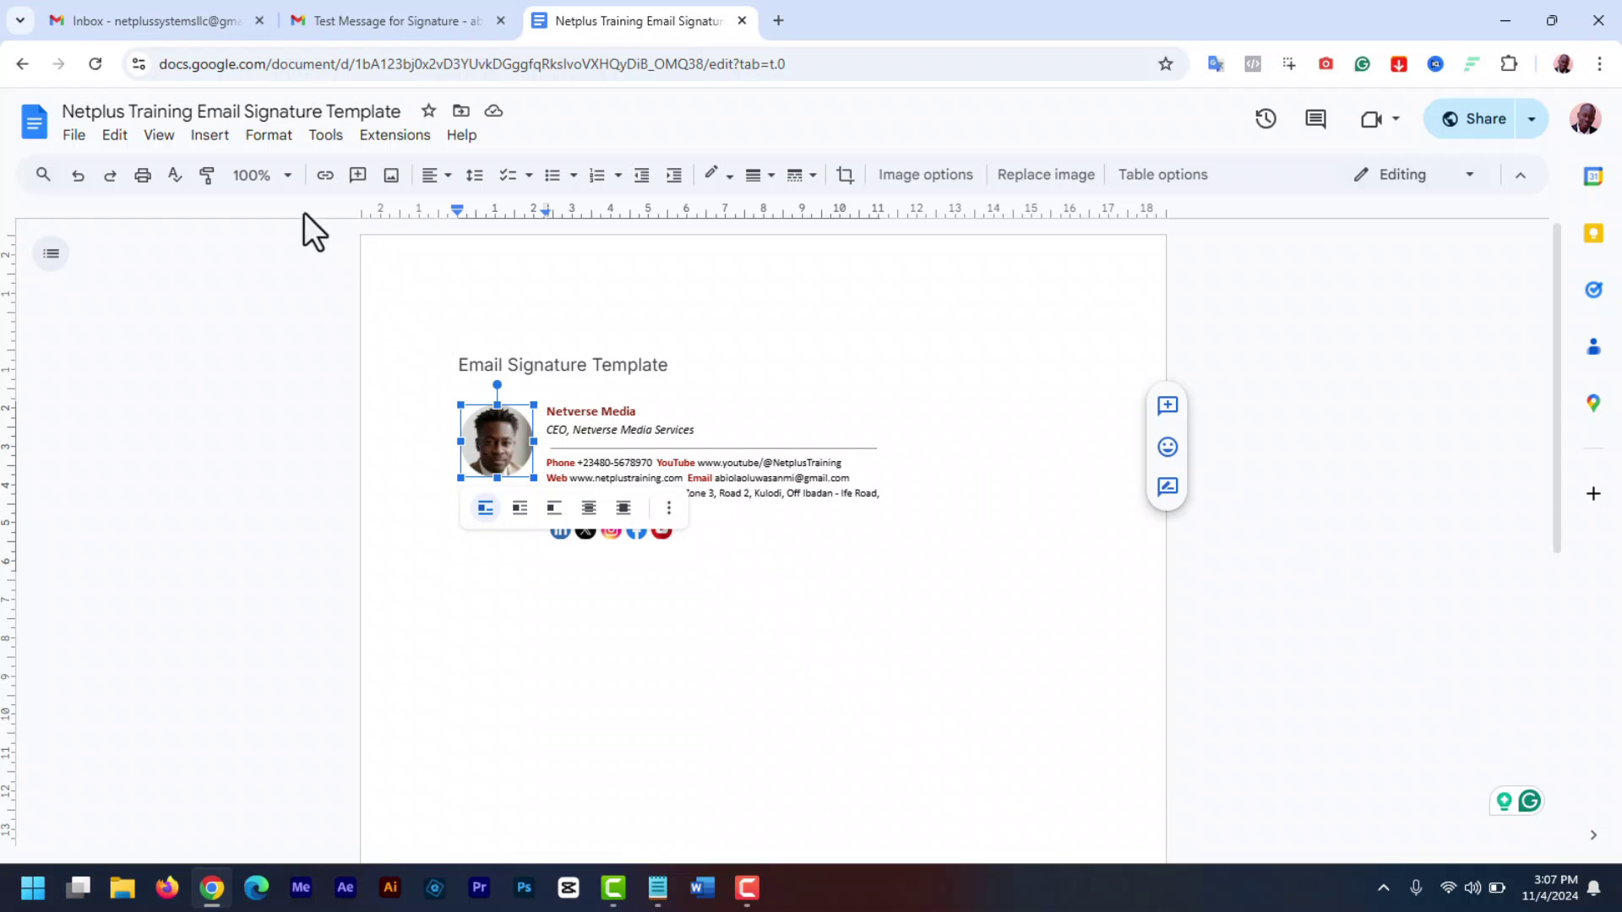
# - Upload a new profile photo from the computer to replace the signature's picture
pyautogui.click(207, 137)
pyautogui.moveTo(295, 181)
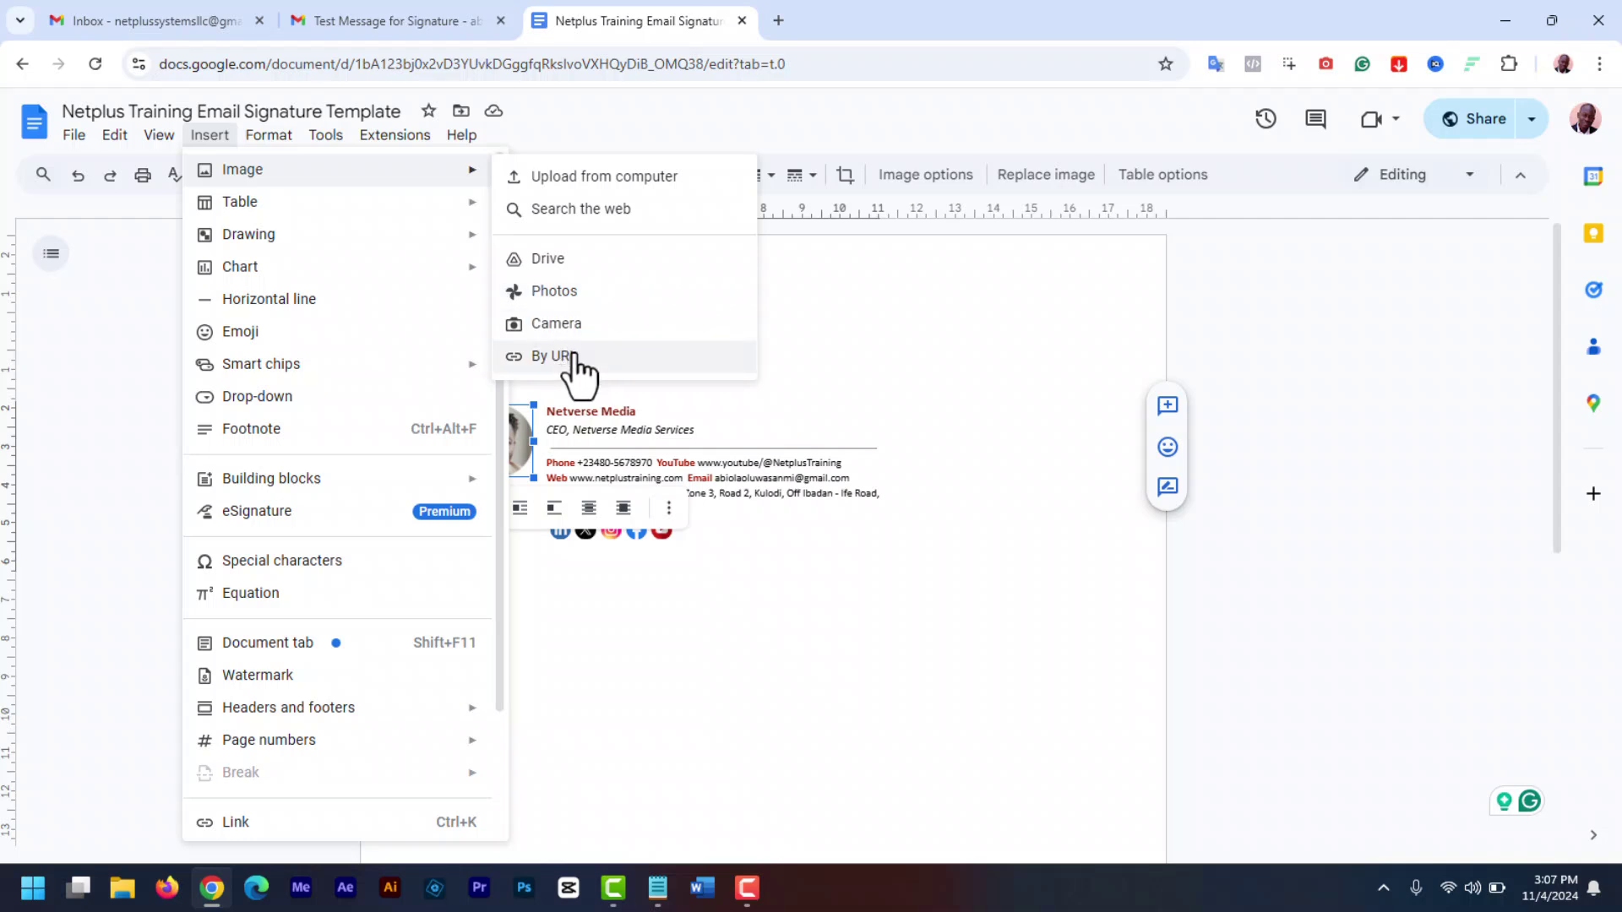
pyautogui.click(596, 177)
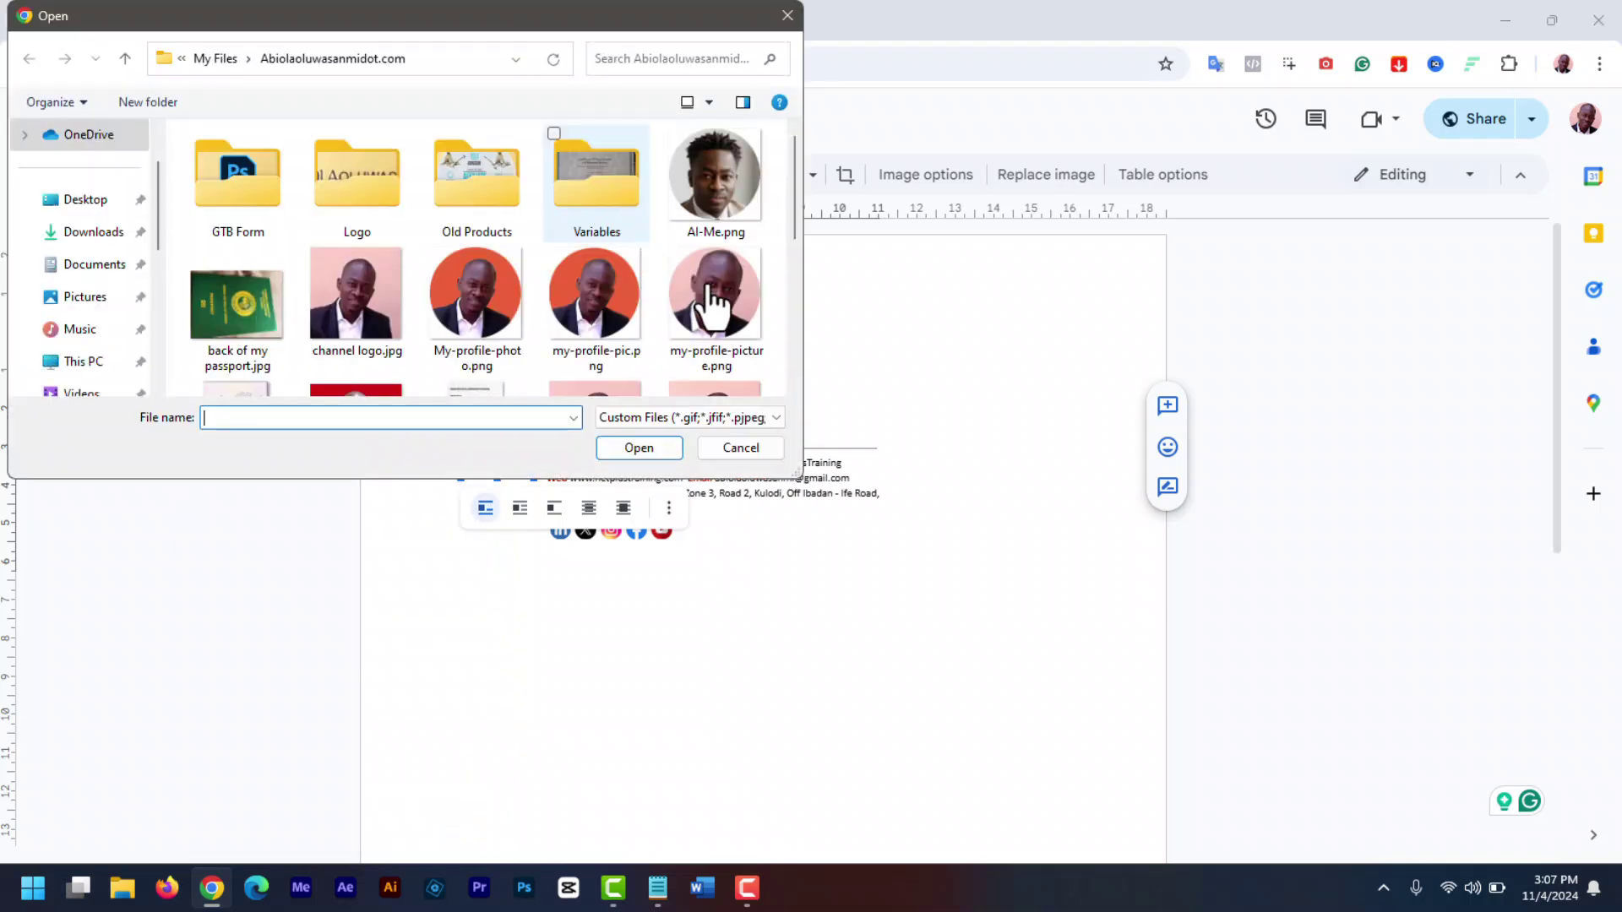
pyautogui.doubleClick(721, 294)
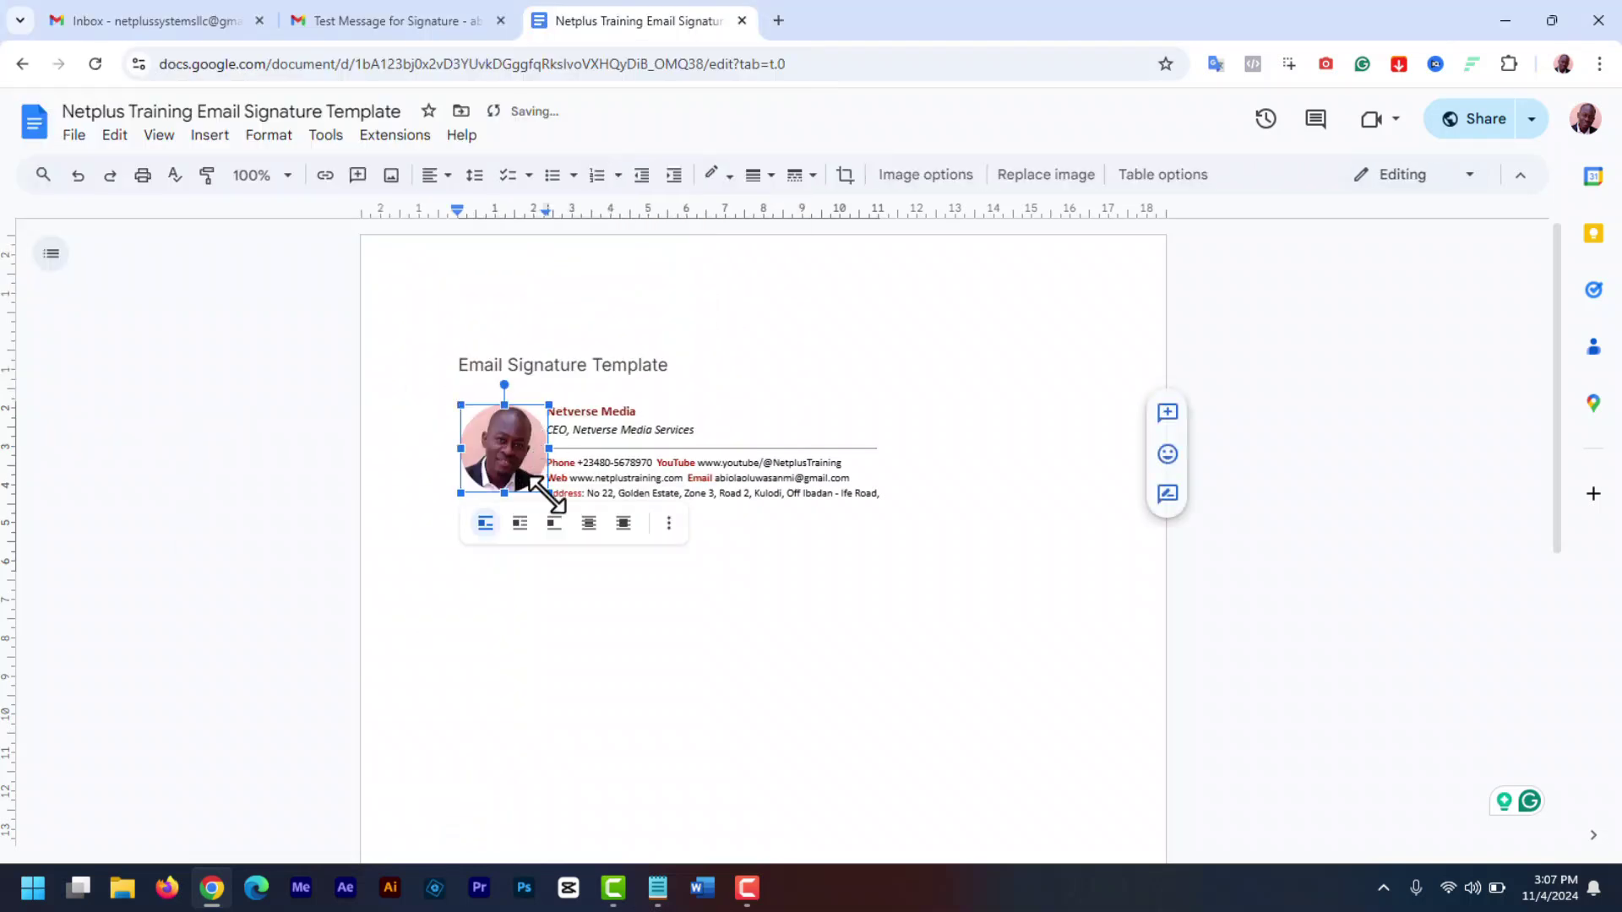
# - Shrink the new photo to fit beside the details, then select the whole signature table
pyautogui.moveTo(550, 493); pyautogui.dragTo(529, 473)
pyautogui.click(769, 545)
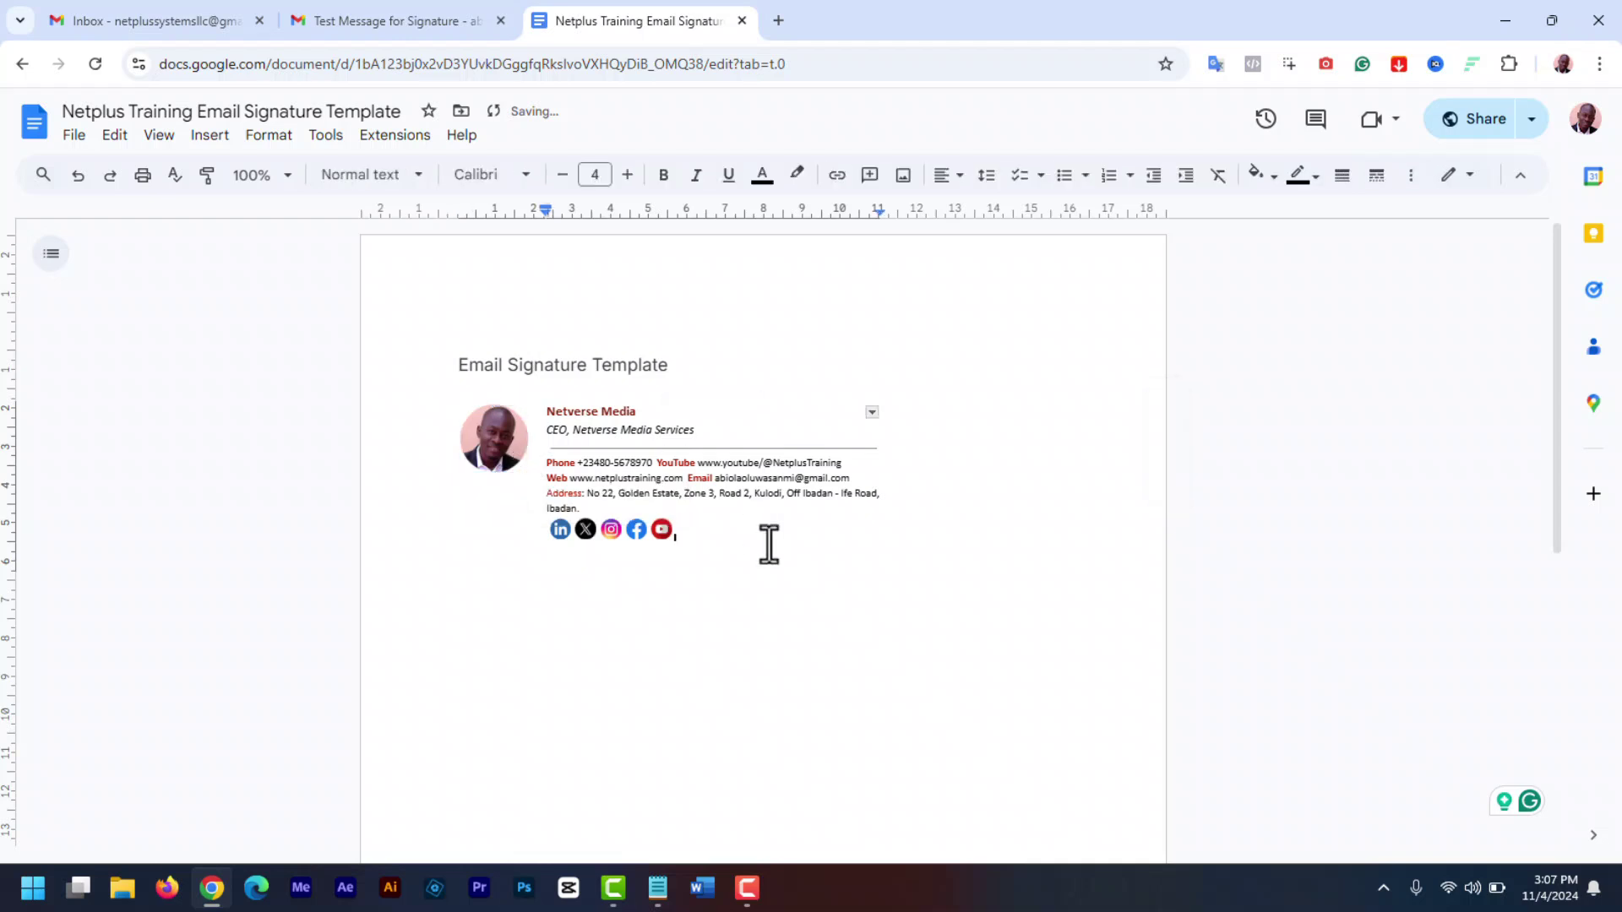
pyautogui.moveTo(587, 456); pyautogui.dragTo(428, 402)
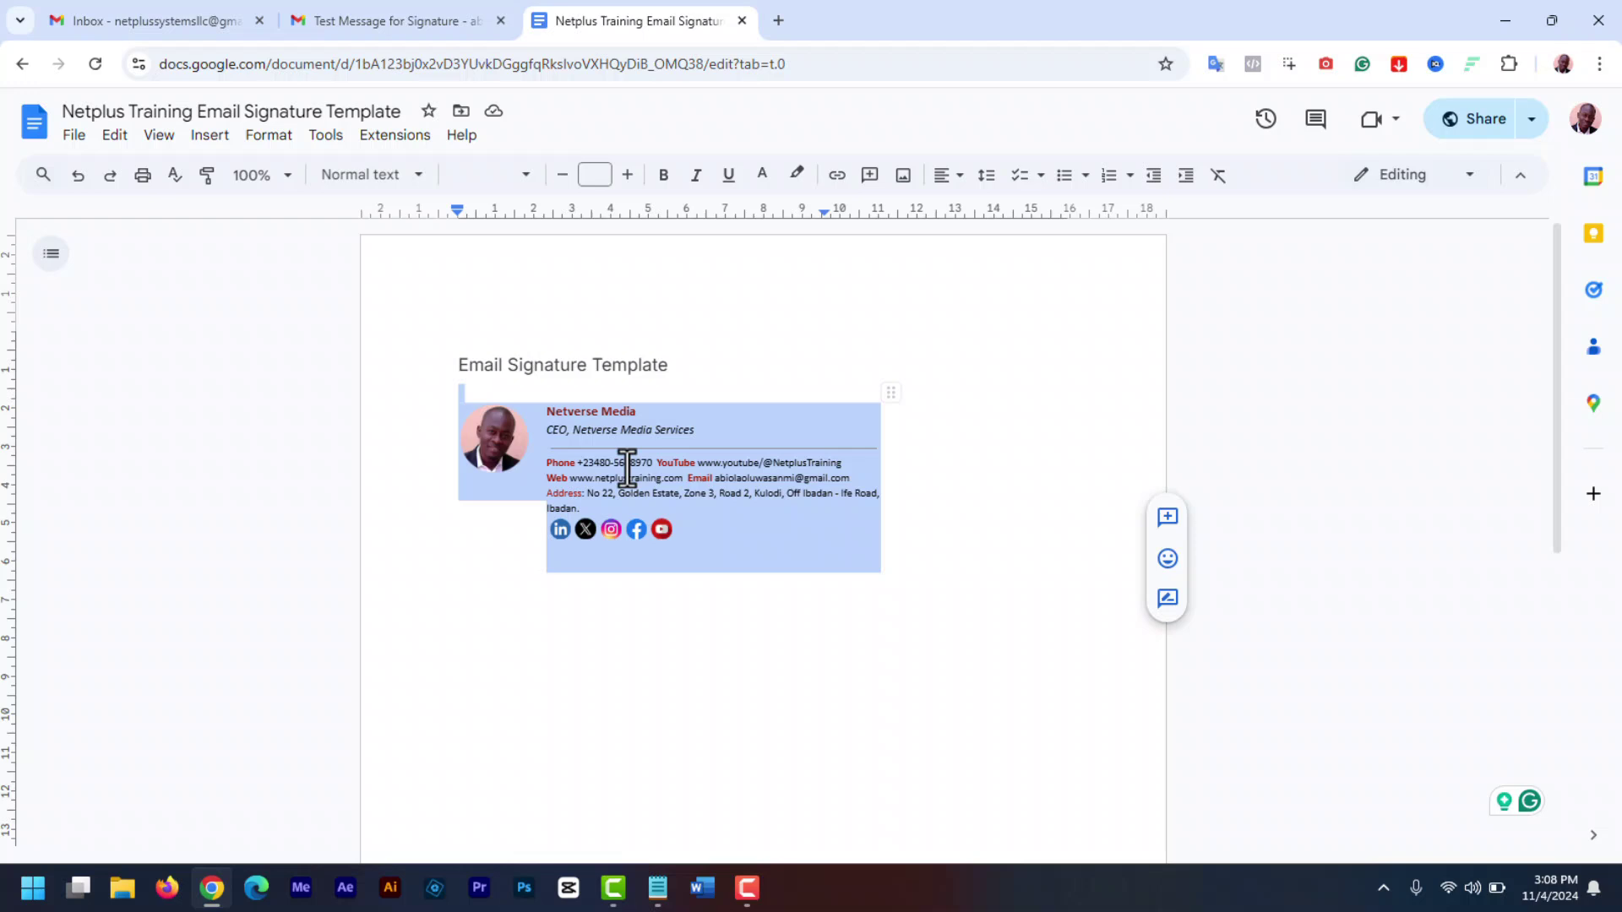
# - Create a signature named 'Netverse Signature' and paste the copied table signature into it
pyautogui.click(829, 623)
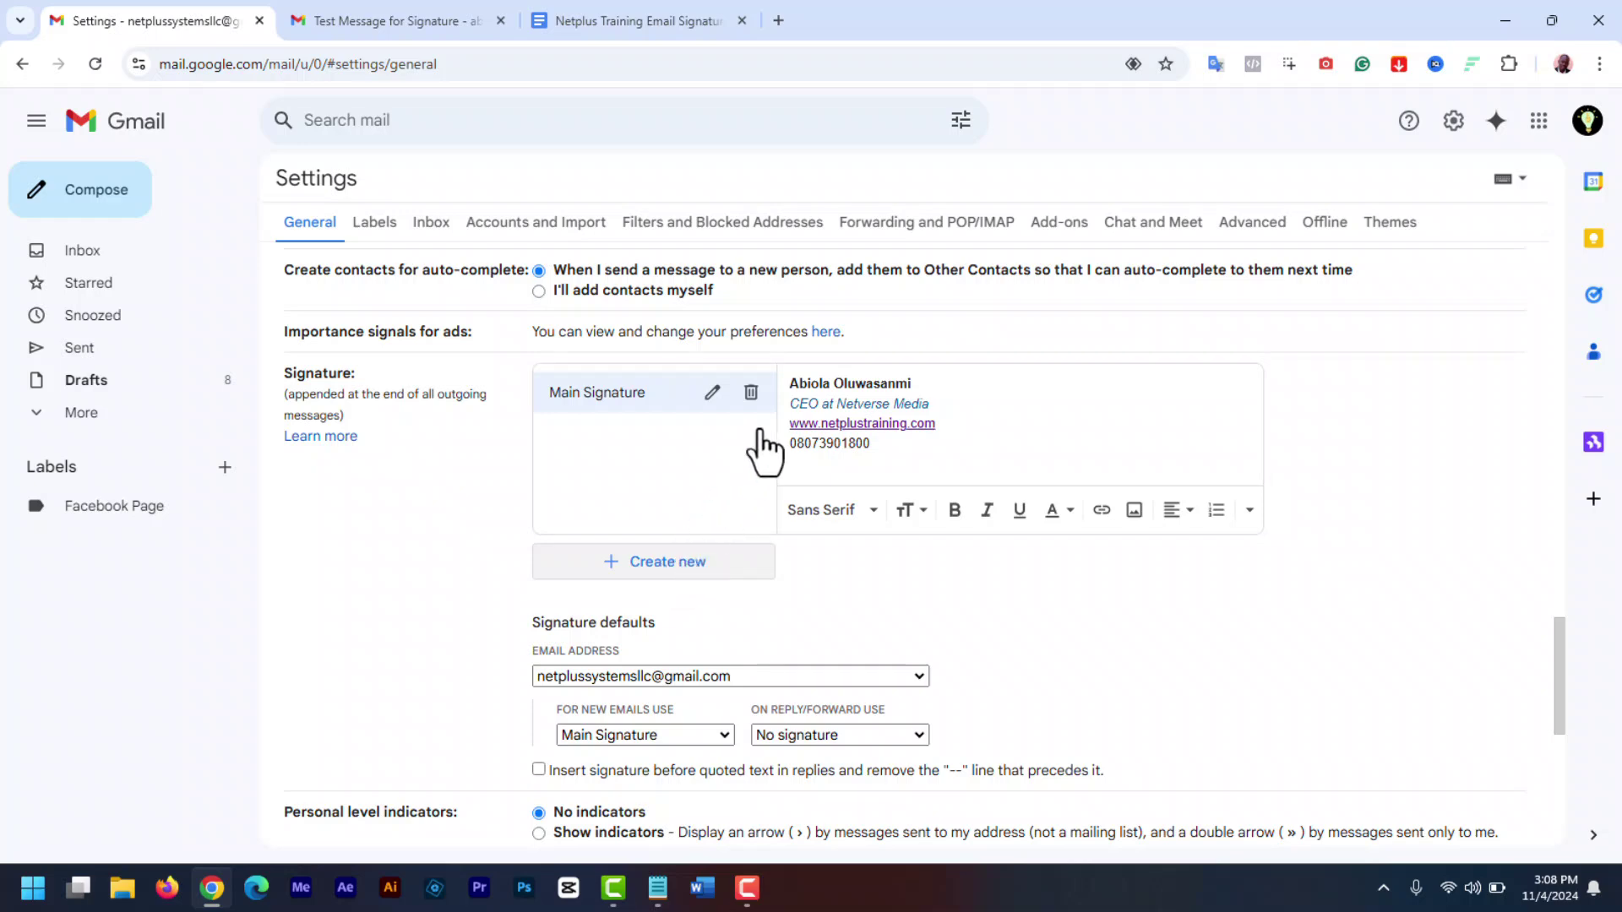
pyautogui.click(663, 562)
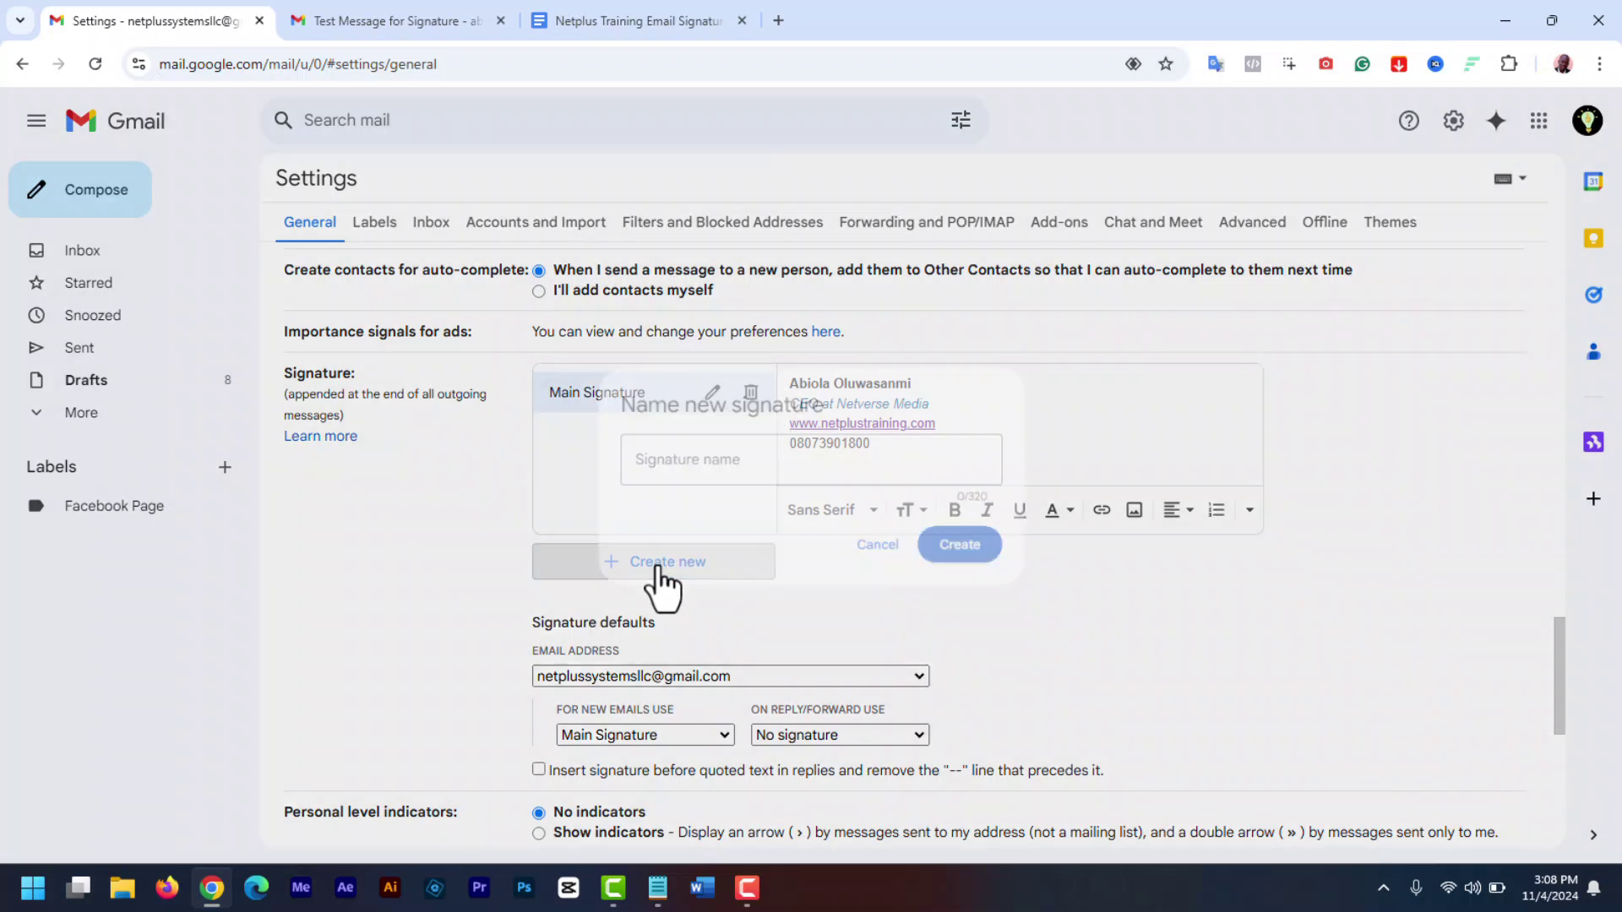
pyautogui.write('Netv')
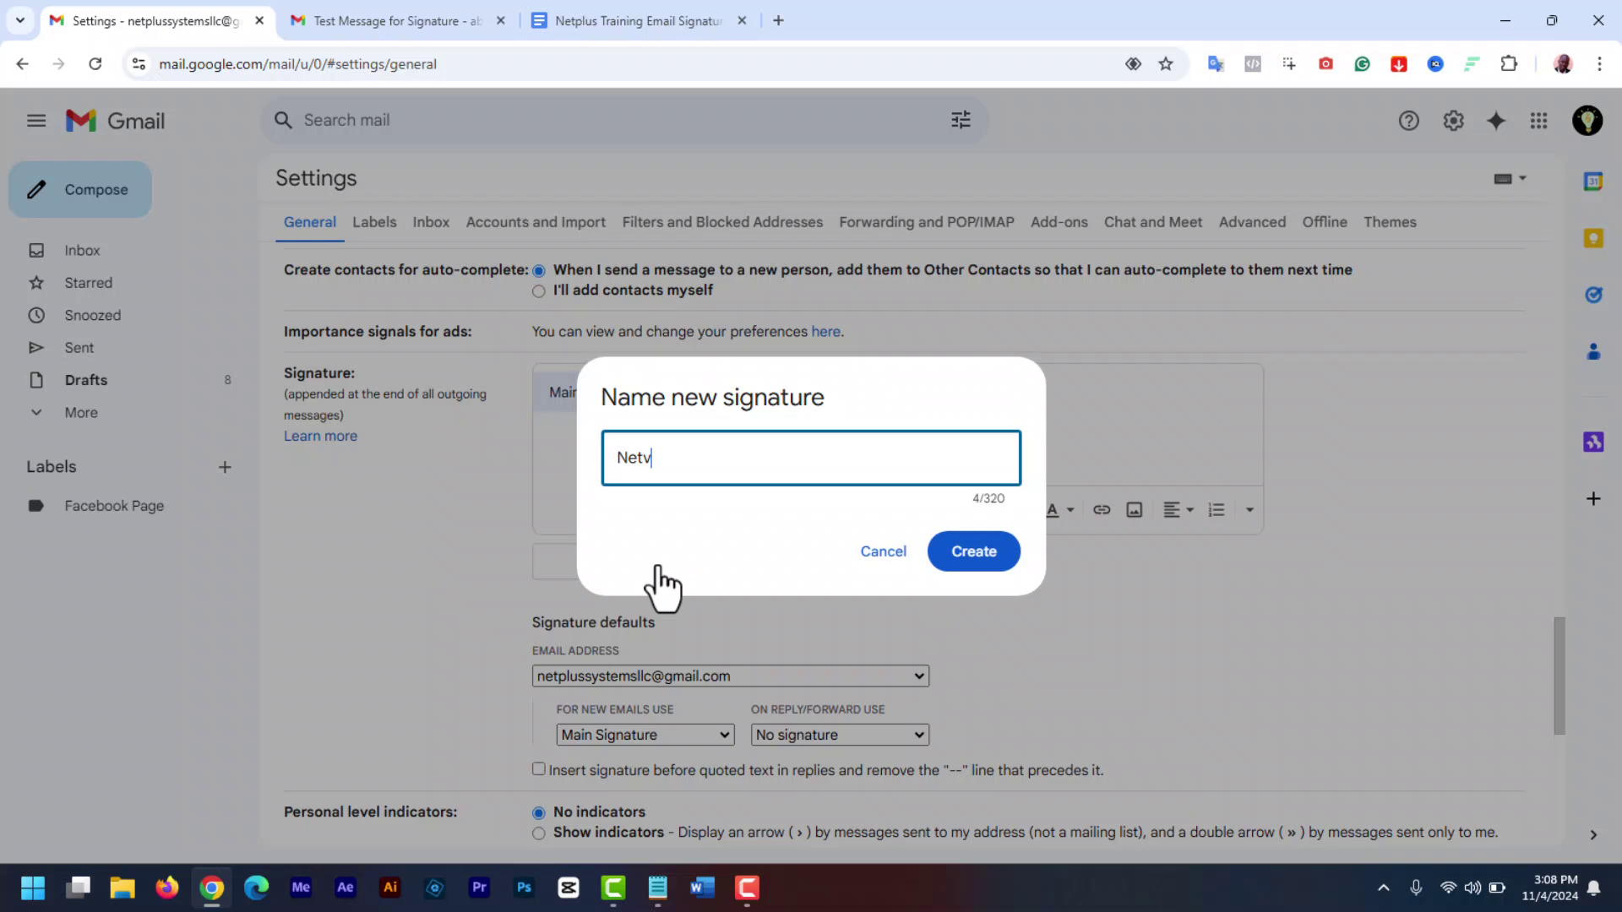
pyautogui.write('erse Signature')
pyautogui.click(971, 554)
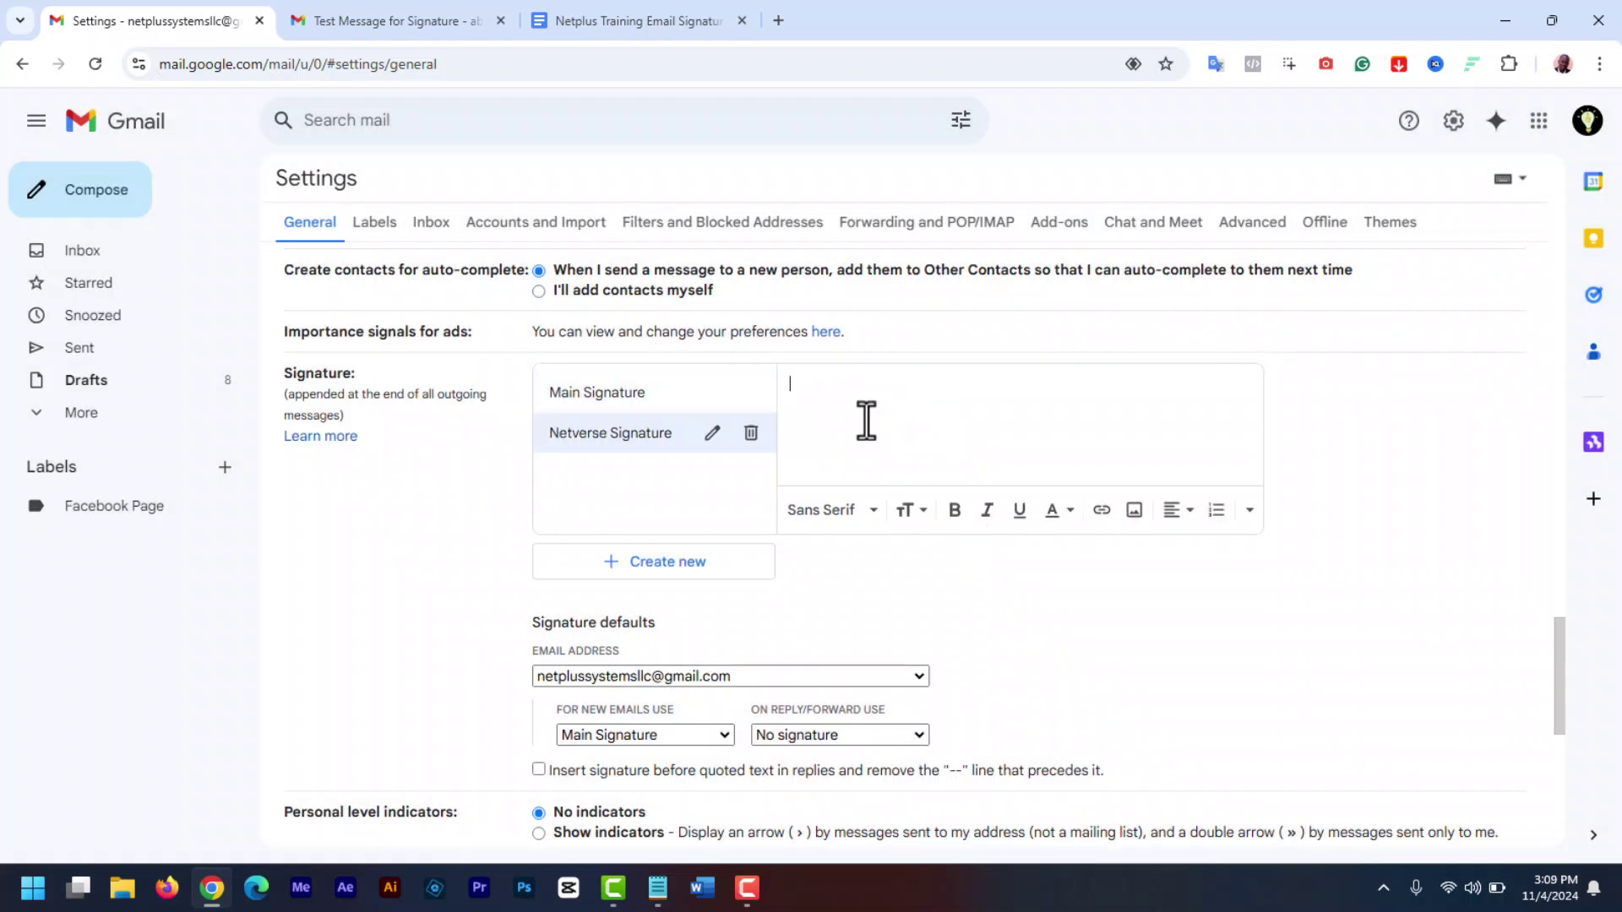
pyautogui.hotkey('ctrl', 'v')
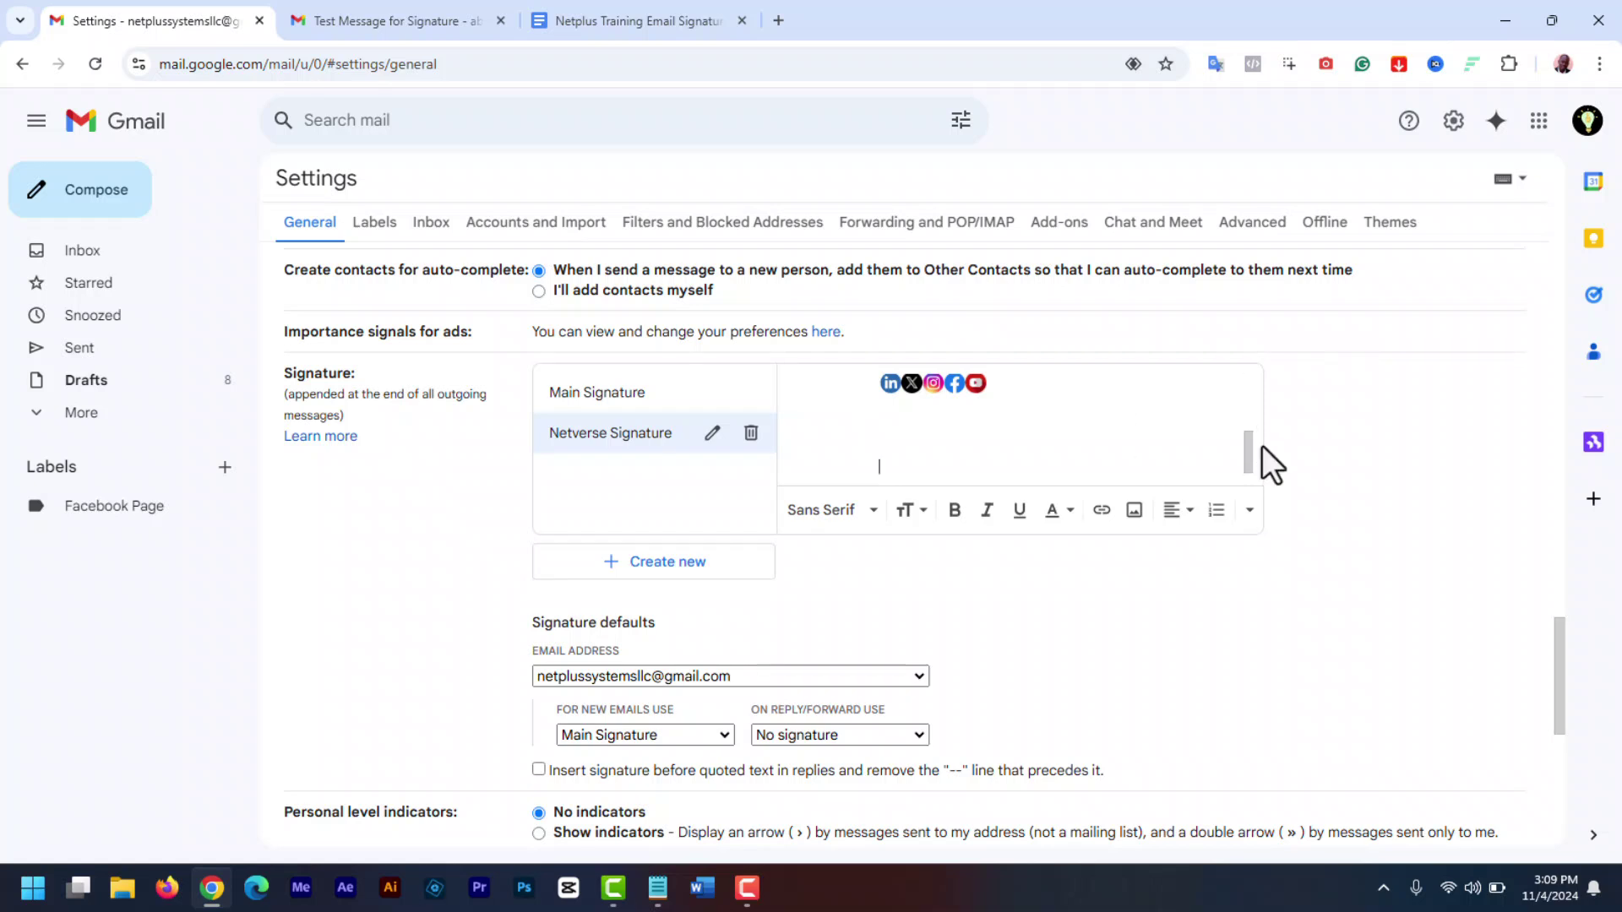
# - Recolour the signature's job title line with a new text colour
pyautogui.moveTo(1249, 459)
pyautogui.mouseDown()
pyautogui.moveTo(1248, 386)
pyautogui.moveTo(1249, 423)
pyautogui.mouseUp()
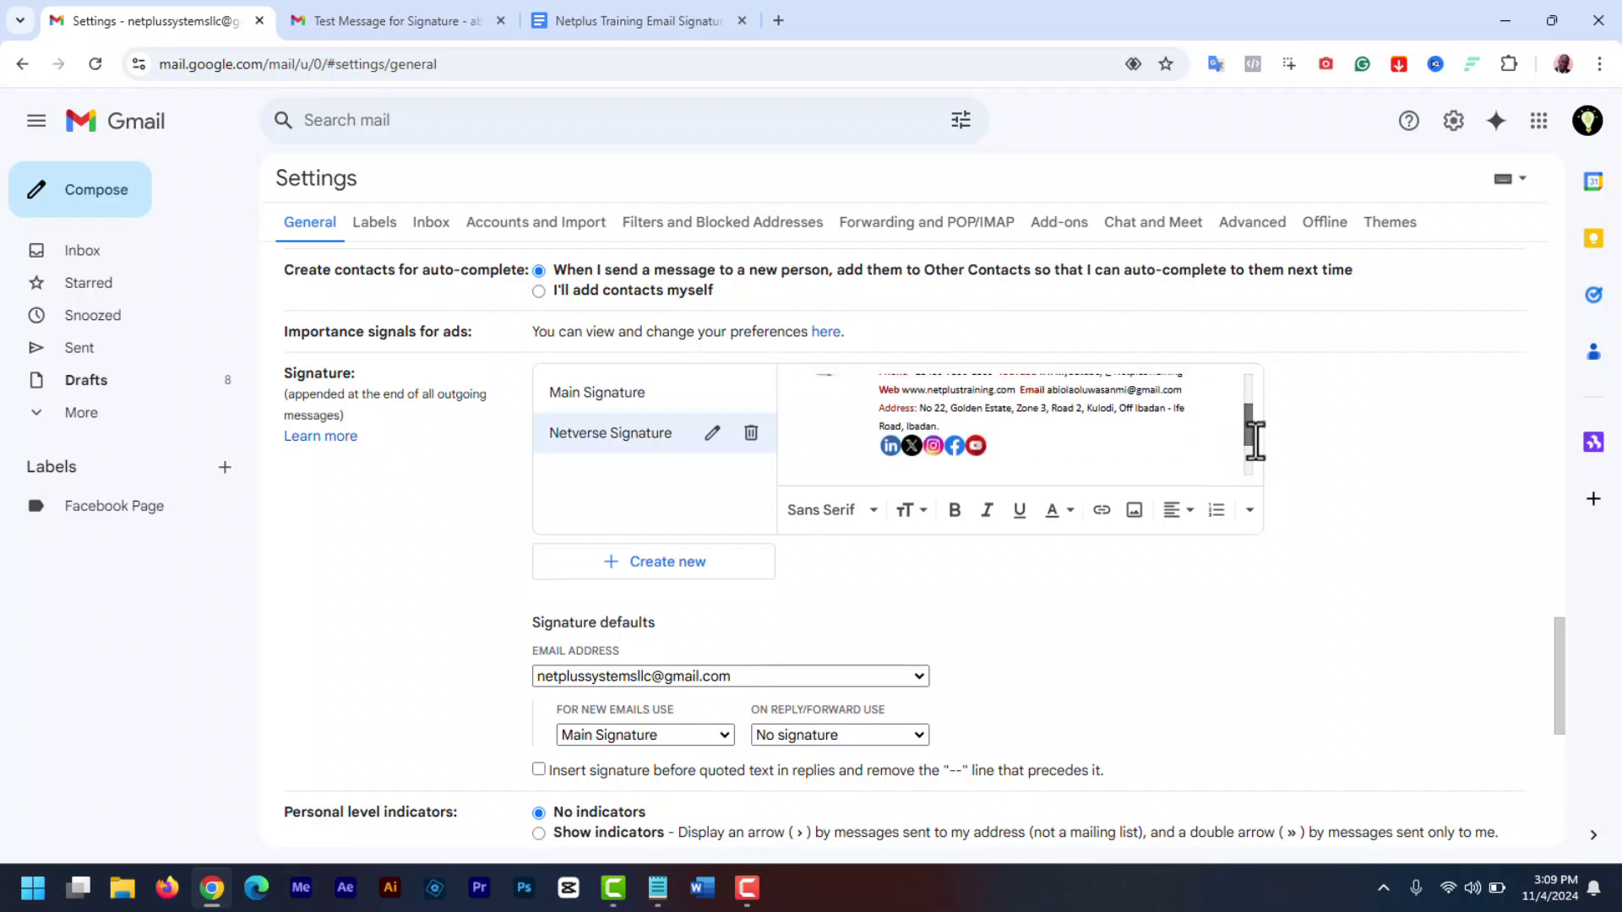
pyautogui.scroll(3, 1017, 398)
pyautogui.moveTo(988, 385); pyautogui.dragTo(879, 385)
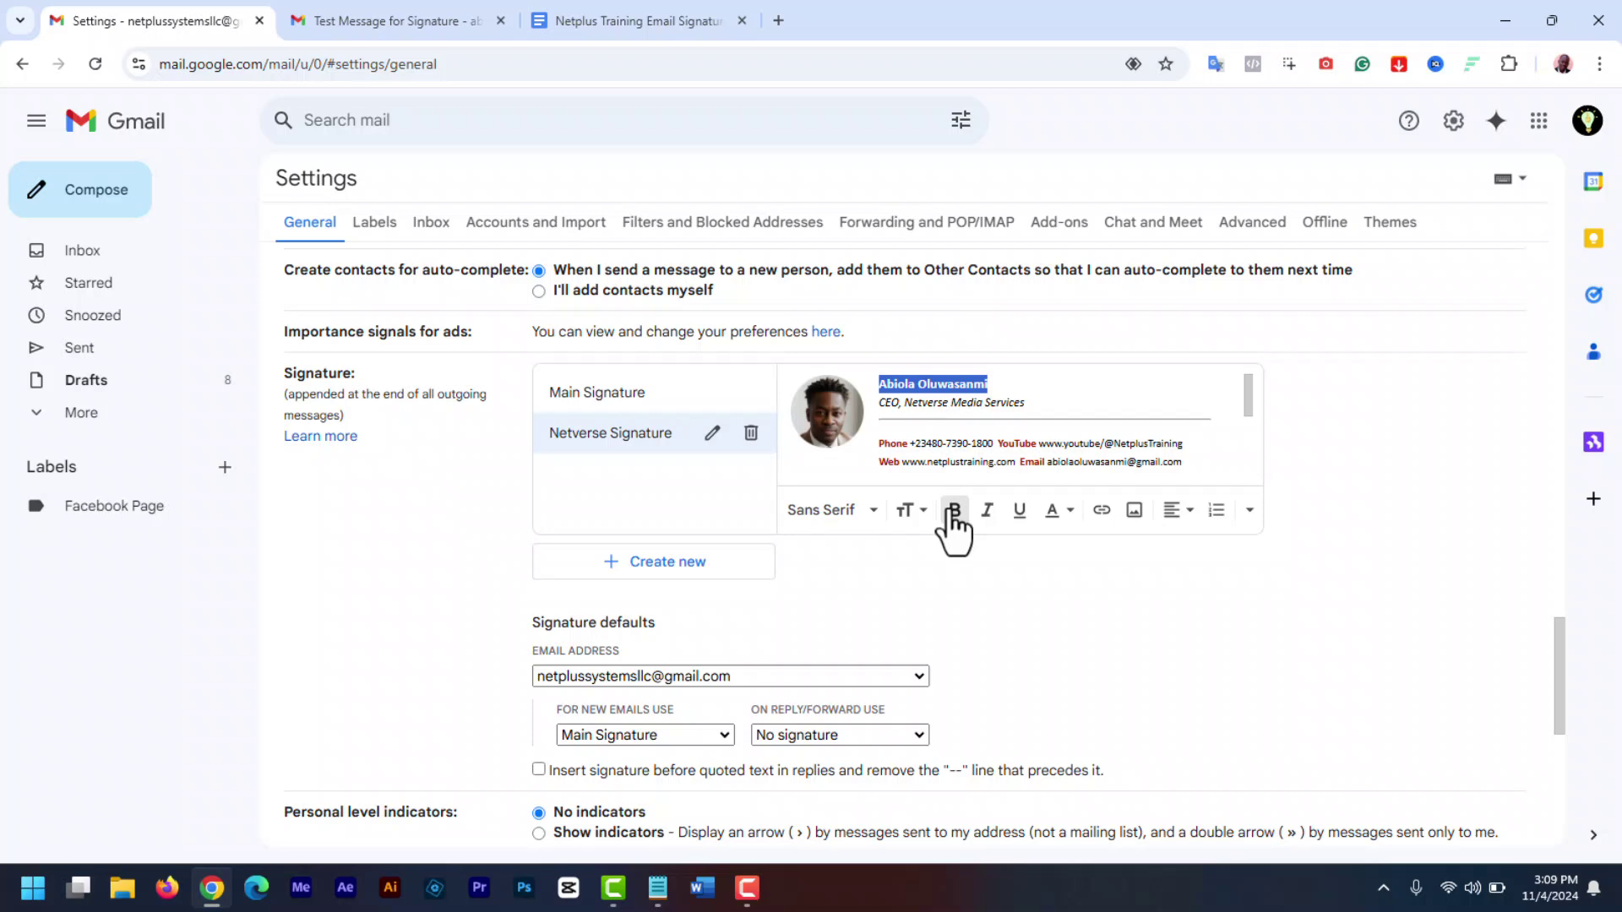
pyautogui.moveTo(1025, 403); pyautogui.dragTo(879, 411)
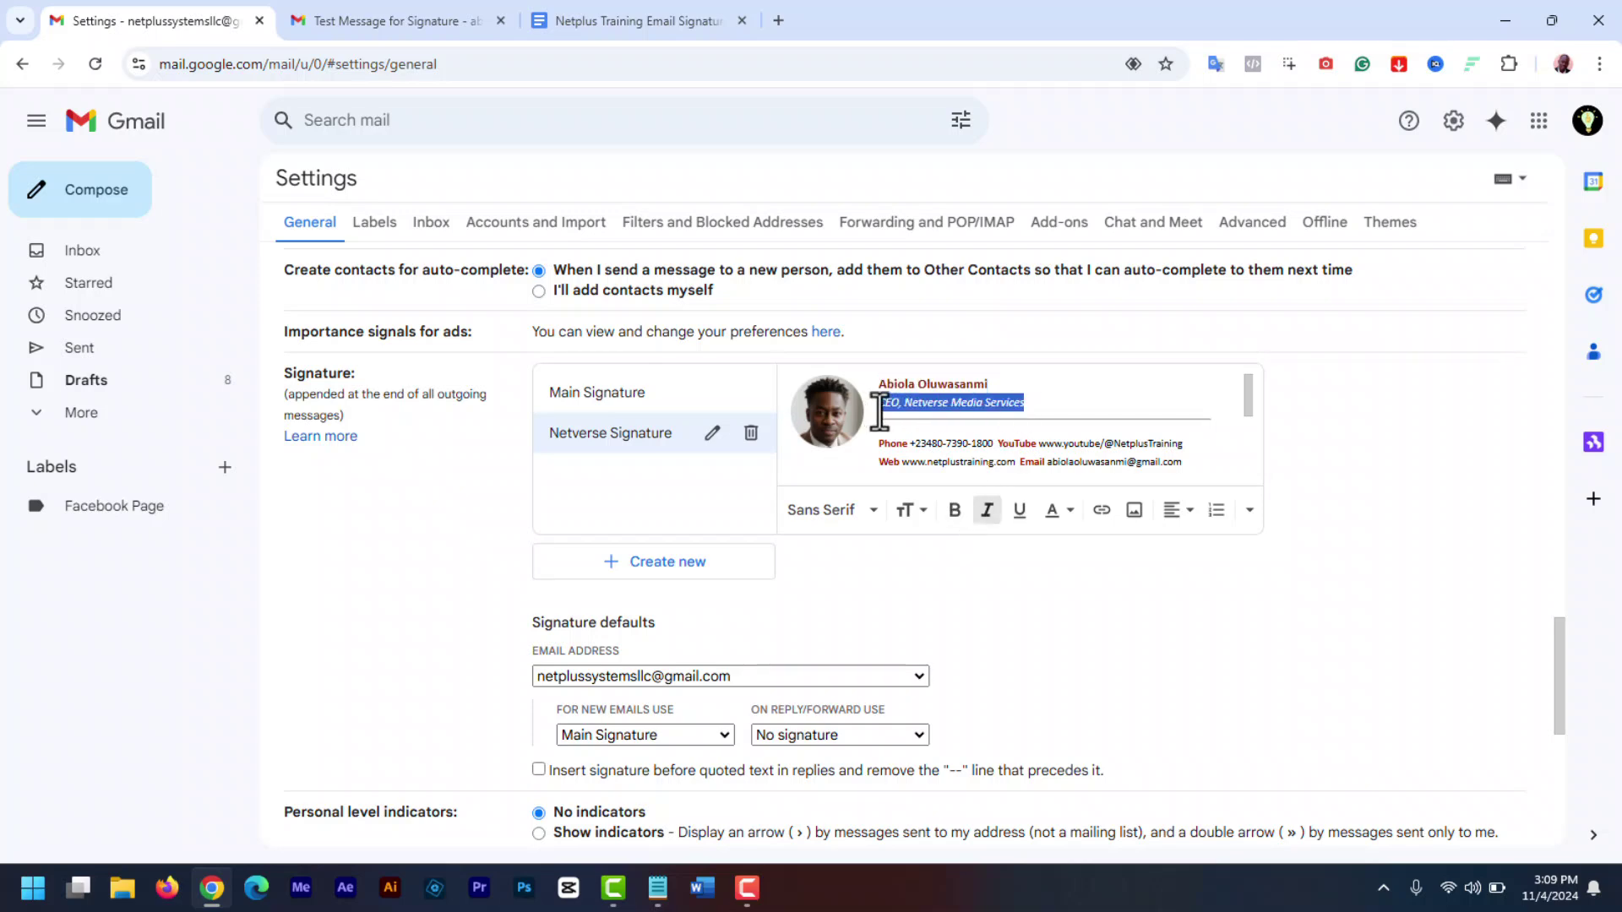
pyautogui.click(1064, 512)
pyautogui.click(1021, 471)
pyautogui.scroll(-2, 891, 440)
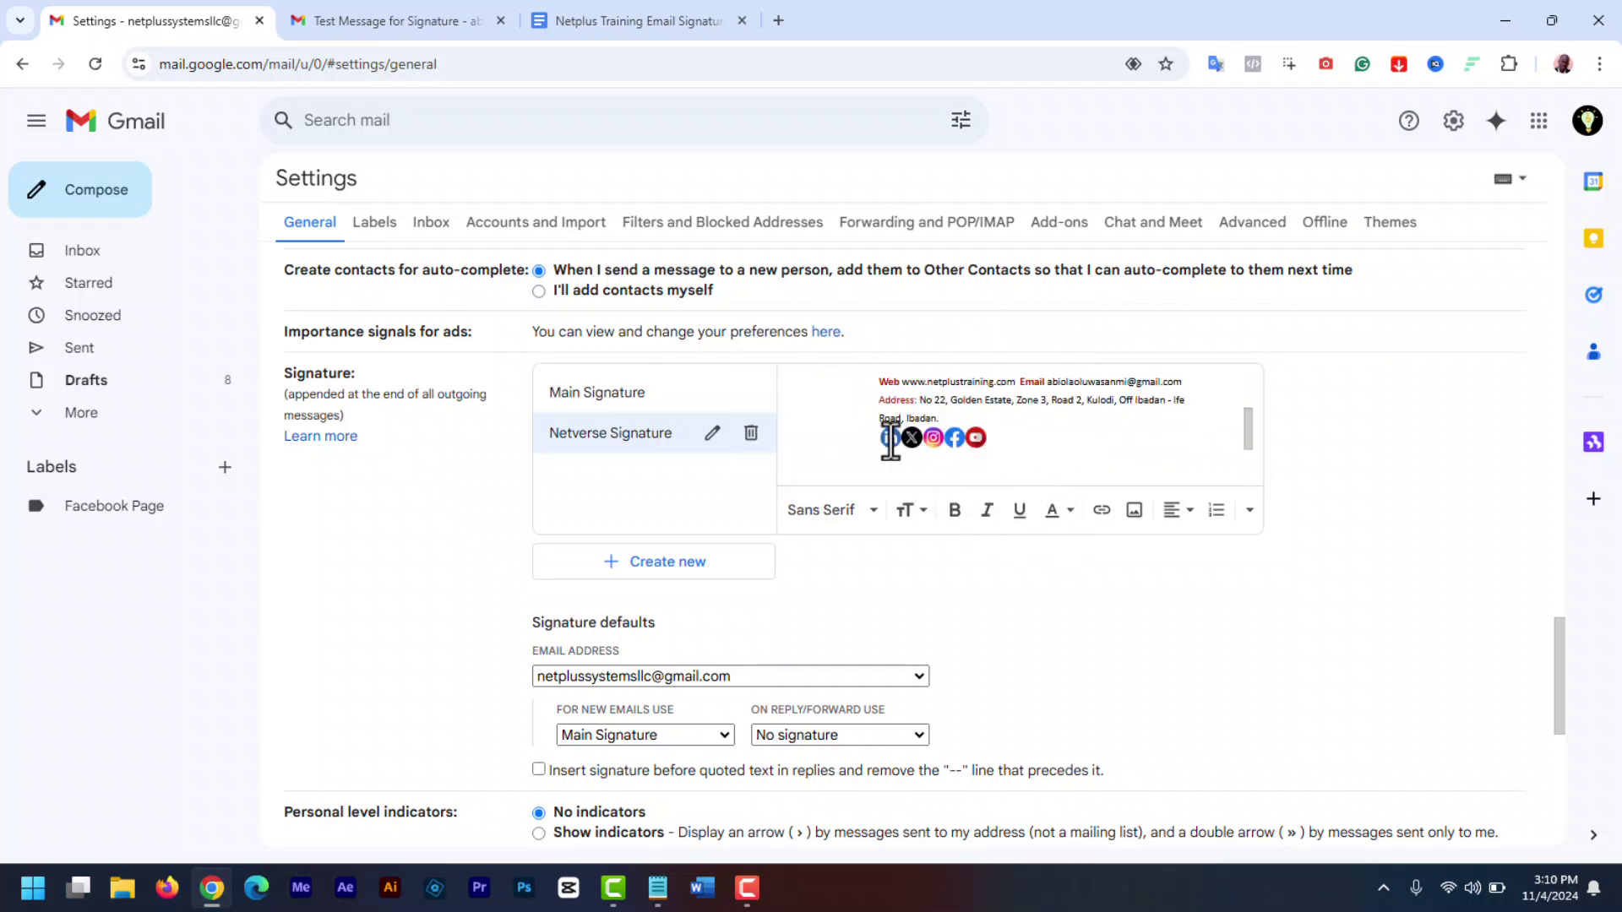
# - Start adding a LinkedIn link to a social icon, then discard that edit
pyautogui.click(1101, 509)
pyautogui.write('htt')
pyautogui.click(869, 517)
pyautogui.click(974, 647)
# - Change the website link from http to https and confirm it
pyautogui.scroll(1, 971, 439)
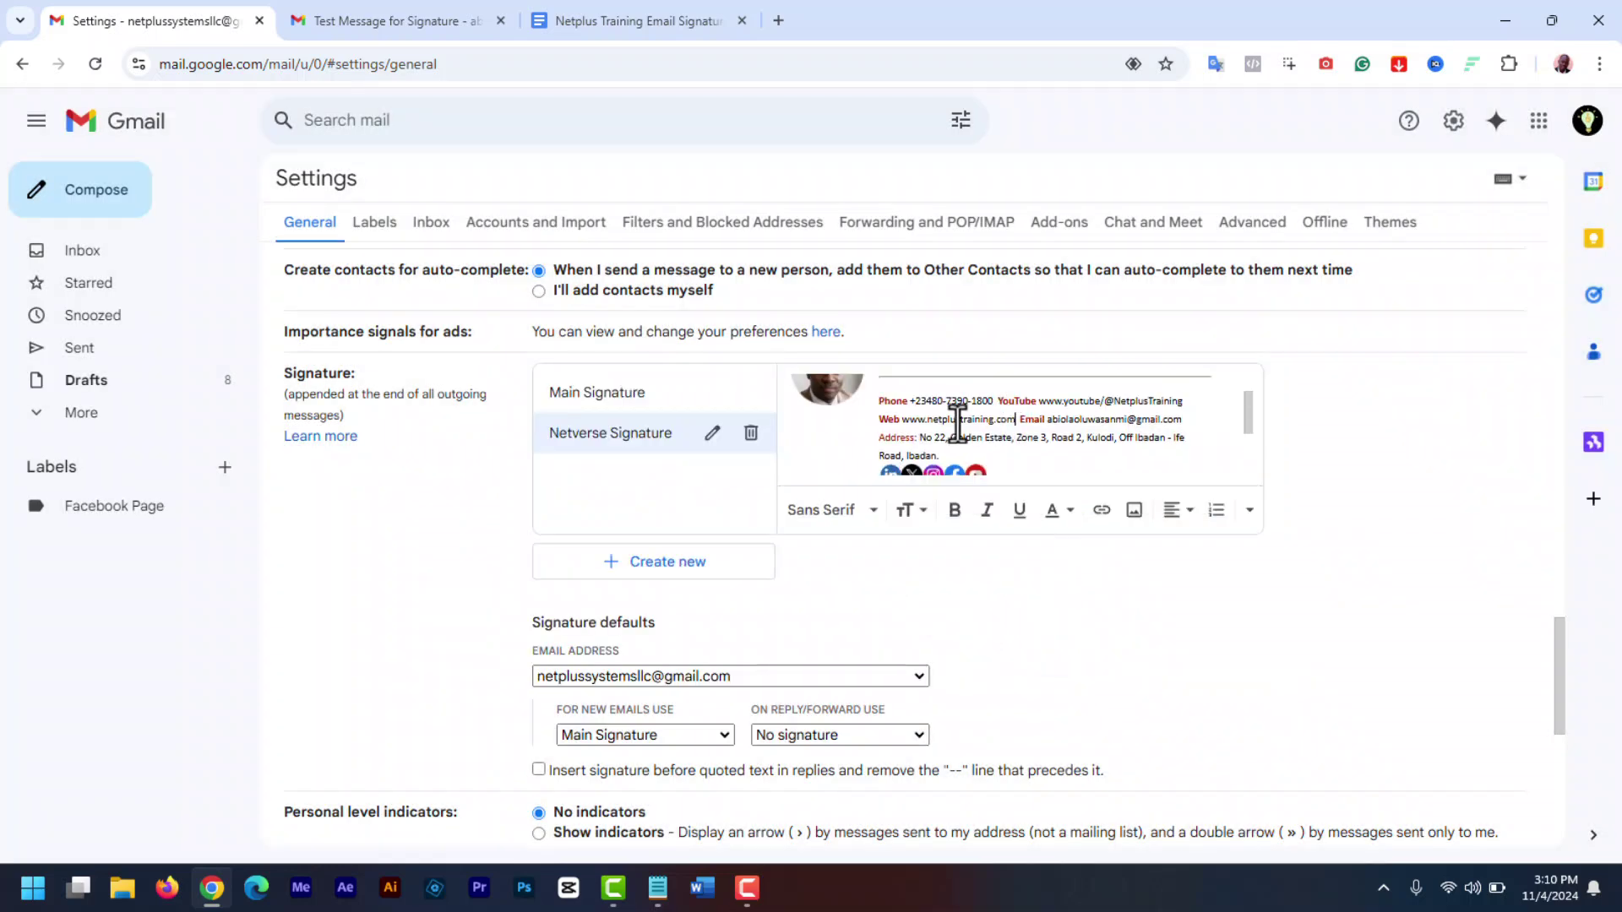
pyautogui.moveTo(890, 420); pyautogui.dragTo(1016, 420)
pyautogui.click(1166, 502)
pyautogui.click(706, 474)
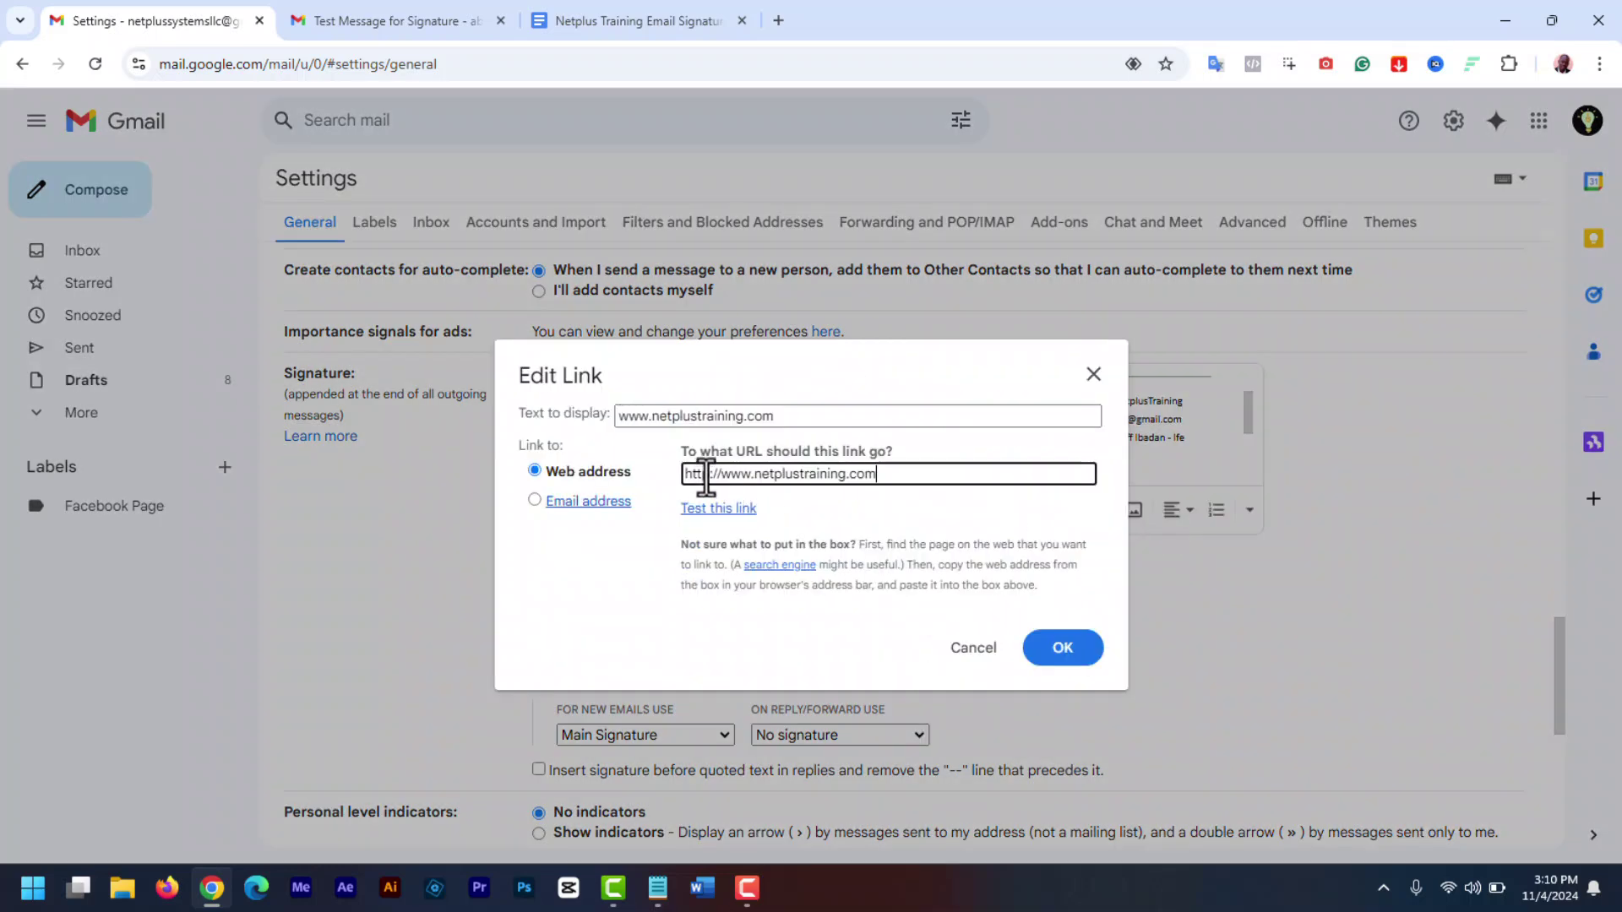
pyautogui.write('s')
pyautogui.click(1075, 654)
pyautogui.click(1129, 428)
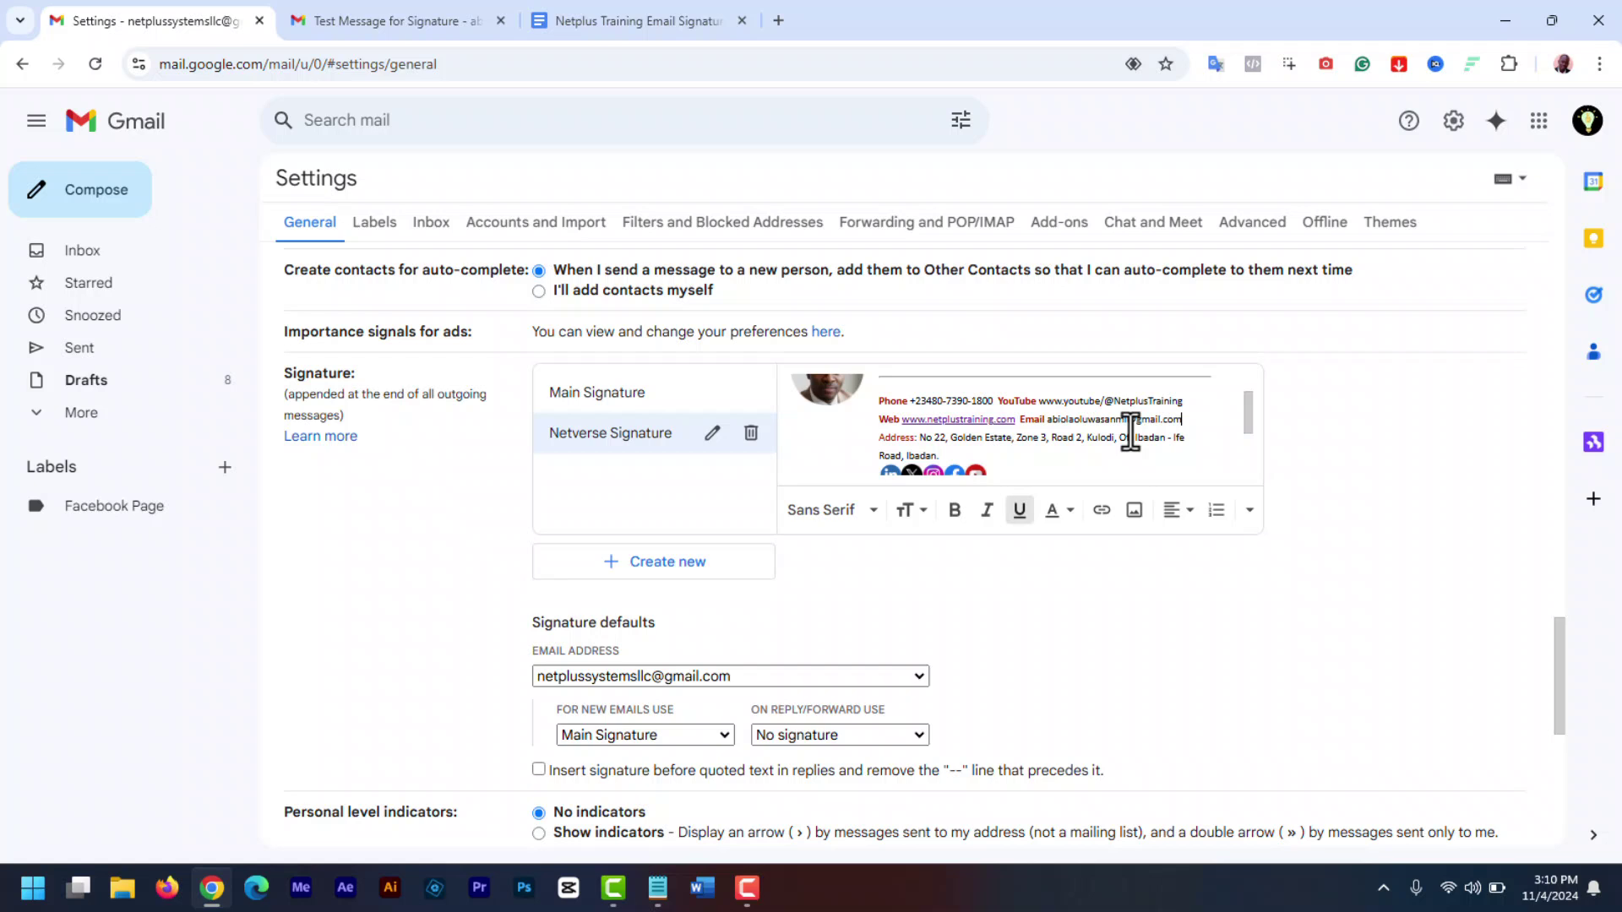
pyautogui.scroll(-2, 1255, 472)
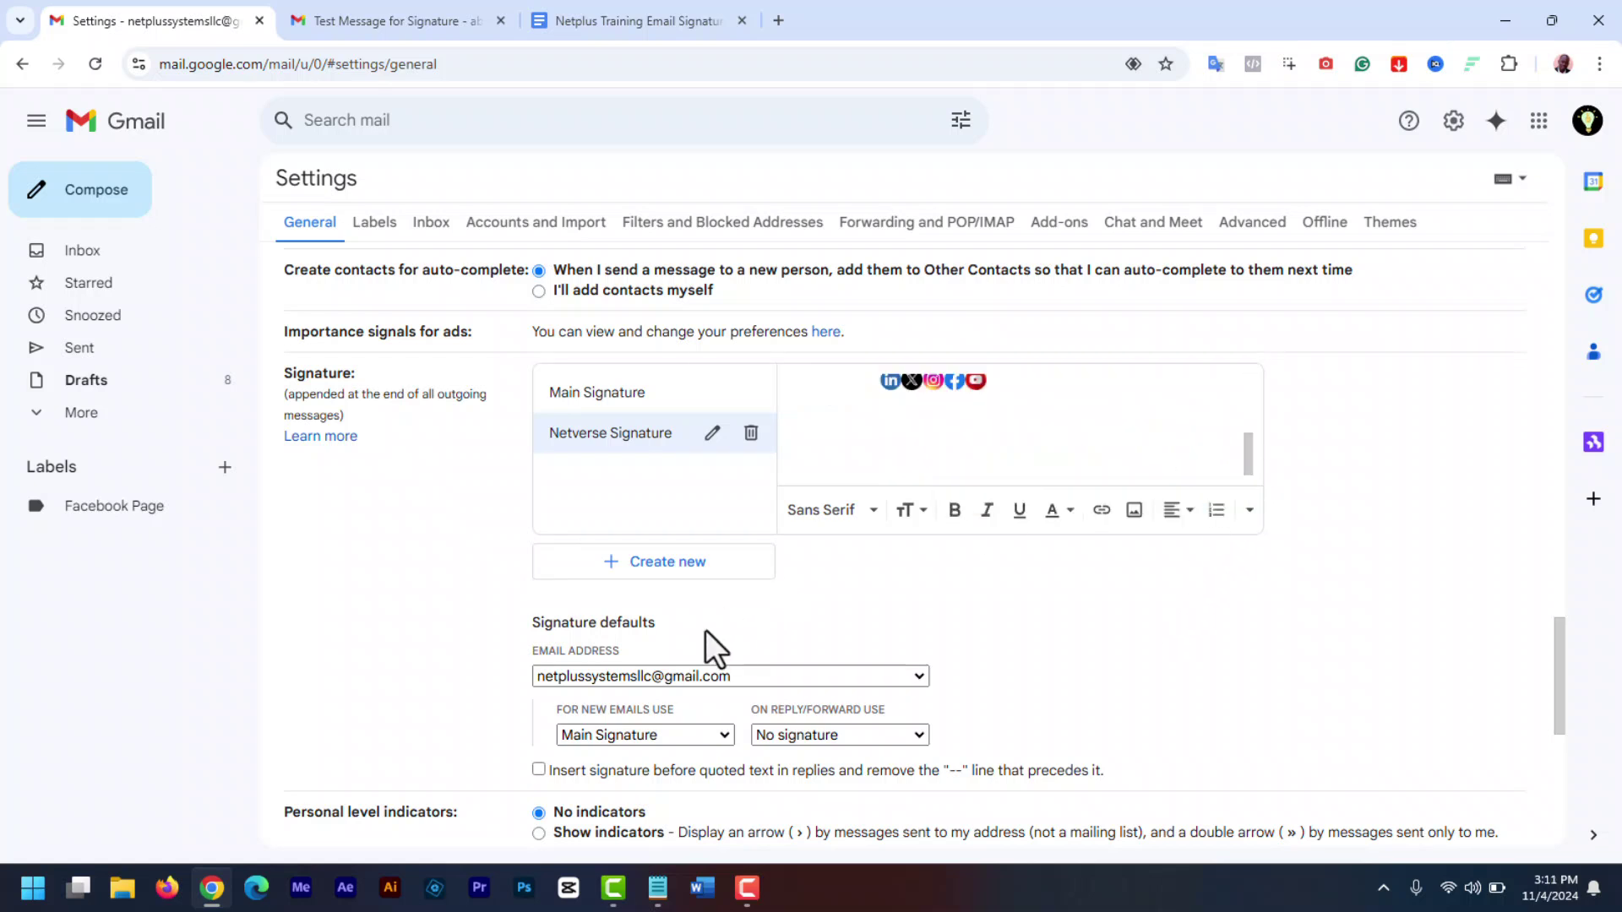
# - For the admin address, use Netverse Signature on new emails, none on replies, and save
pyautogui.click(814, 680)
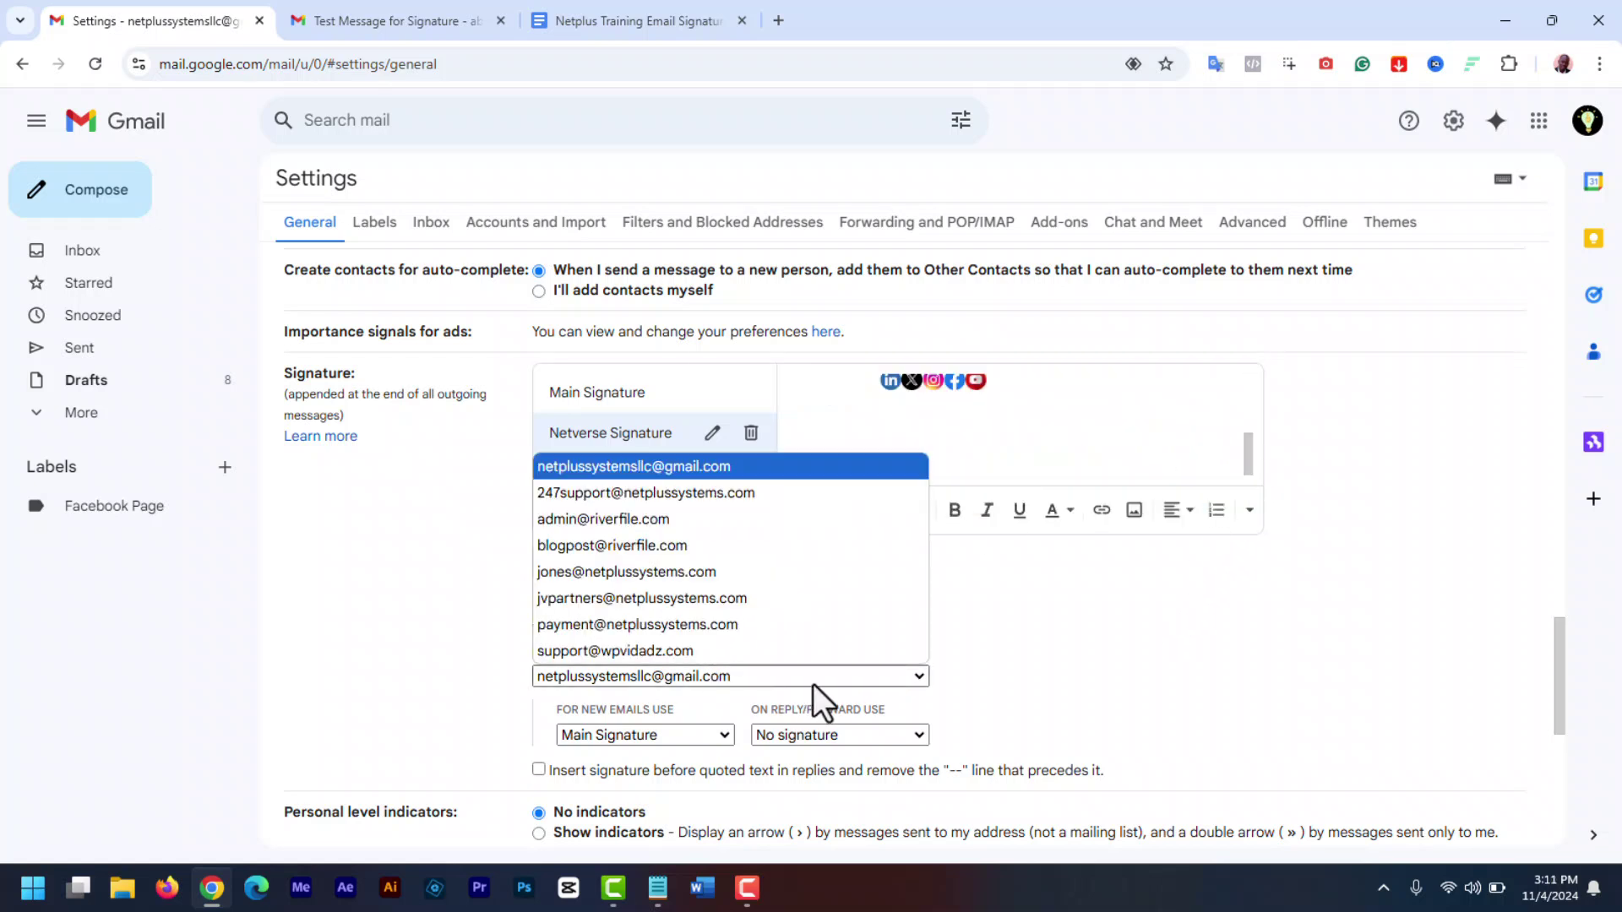
pyautogui.click(660, 520)
pyautogui.click(719, 737)
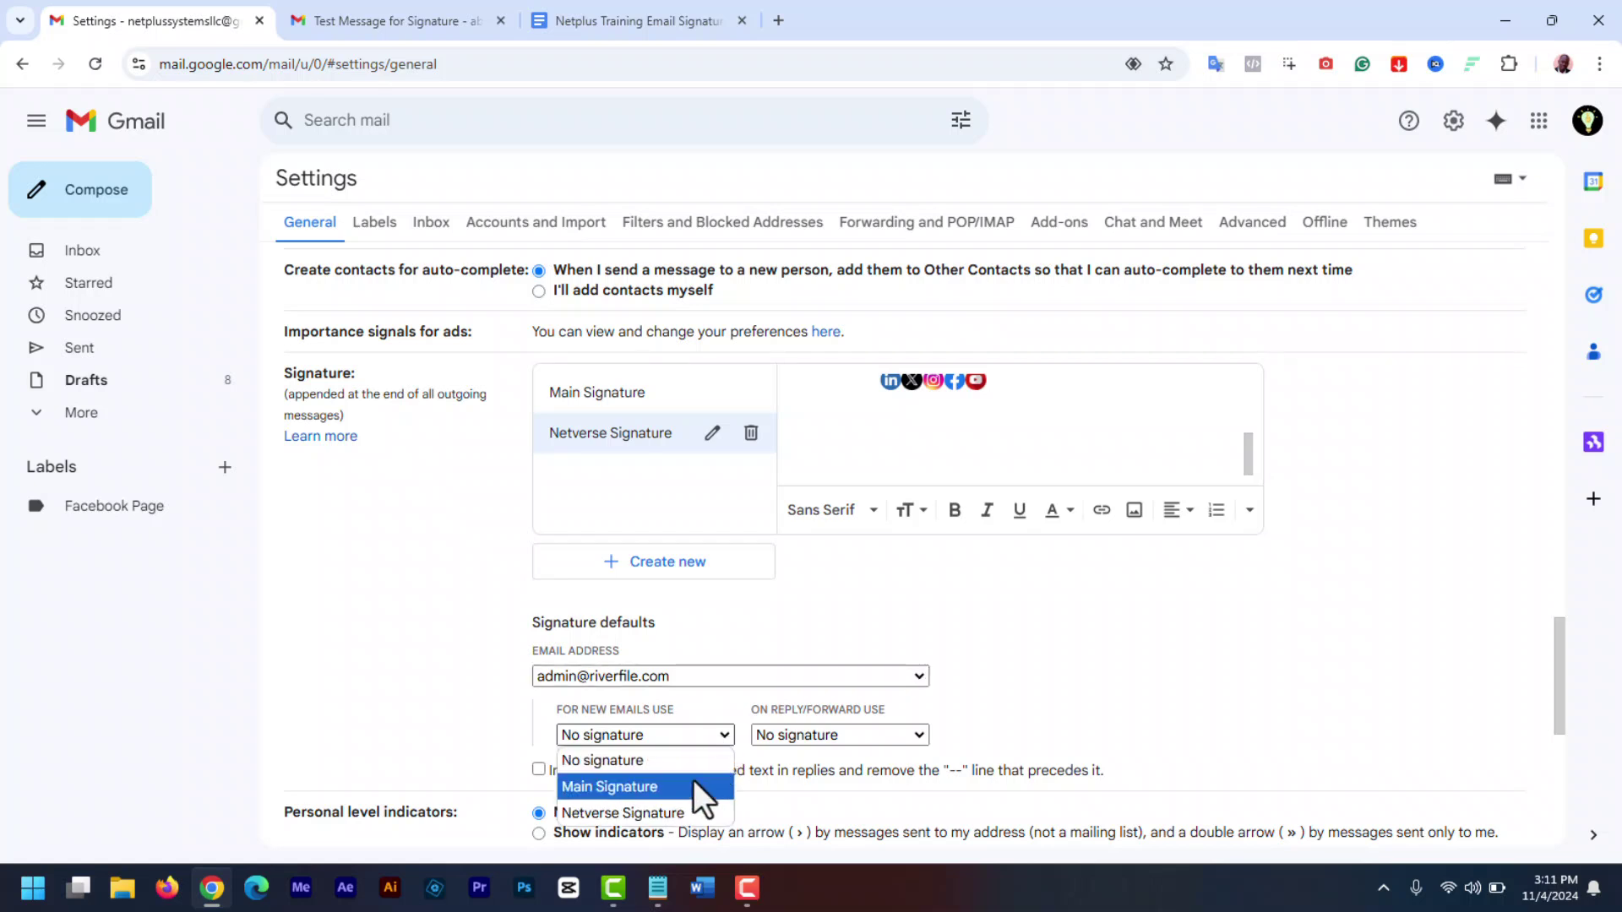
pyautogui.click(661, 815)
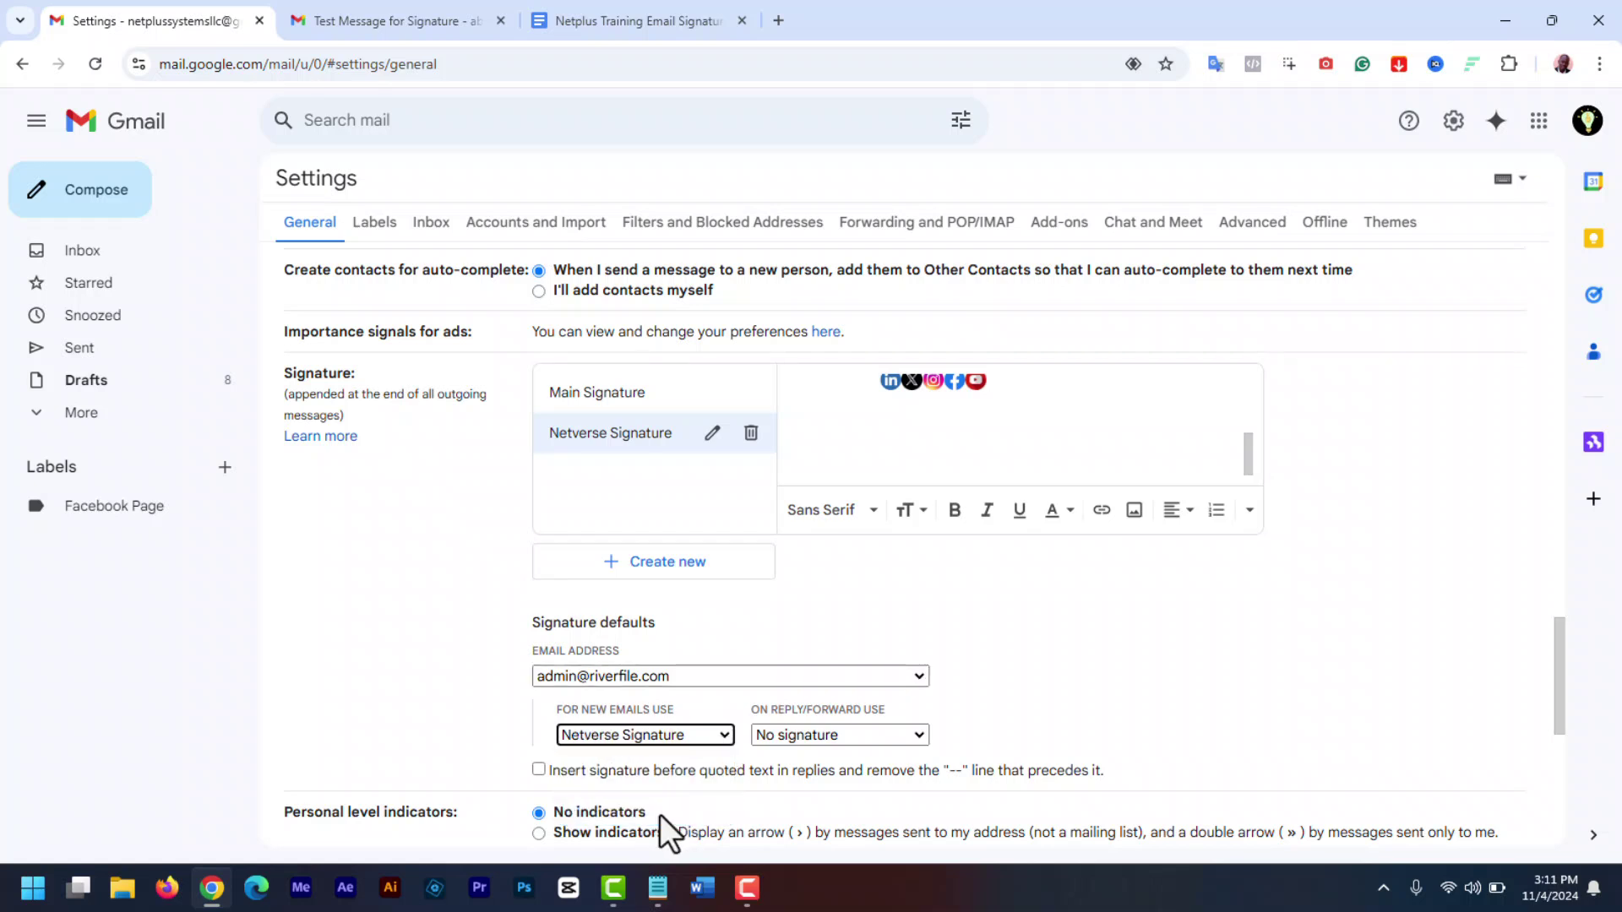
pyautogui.click(872, 737)
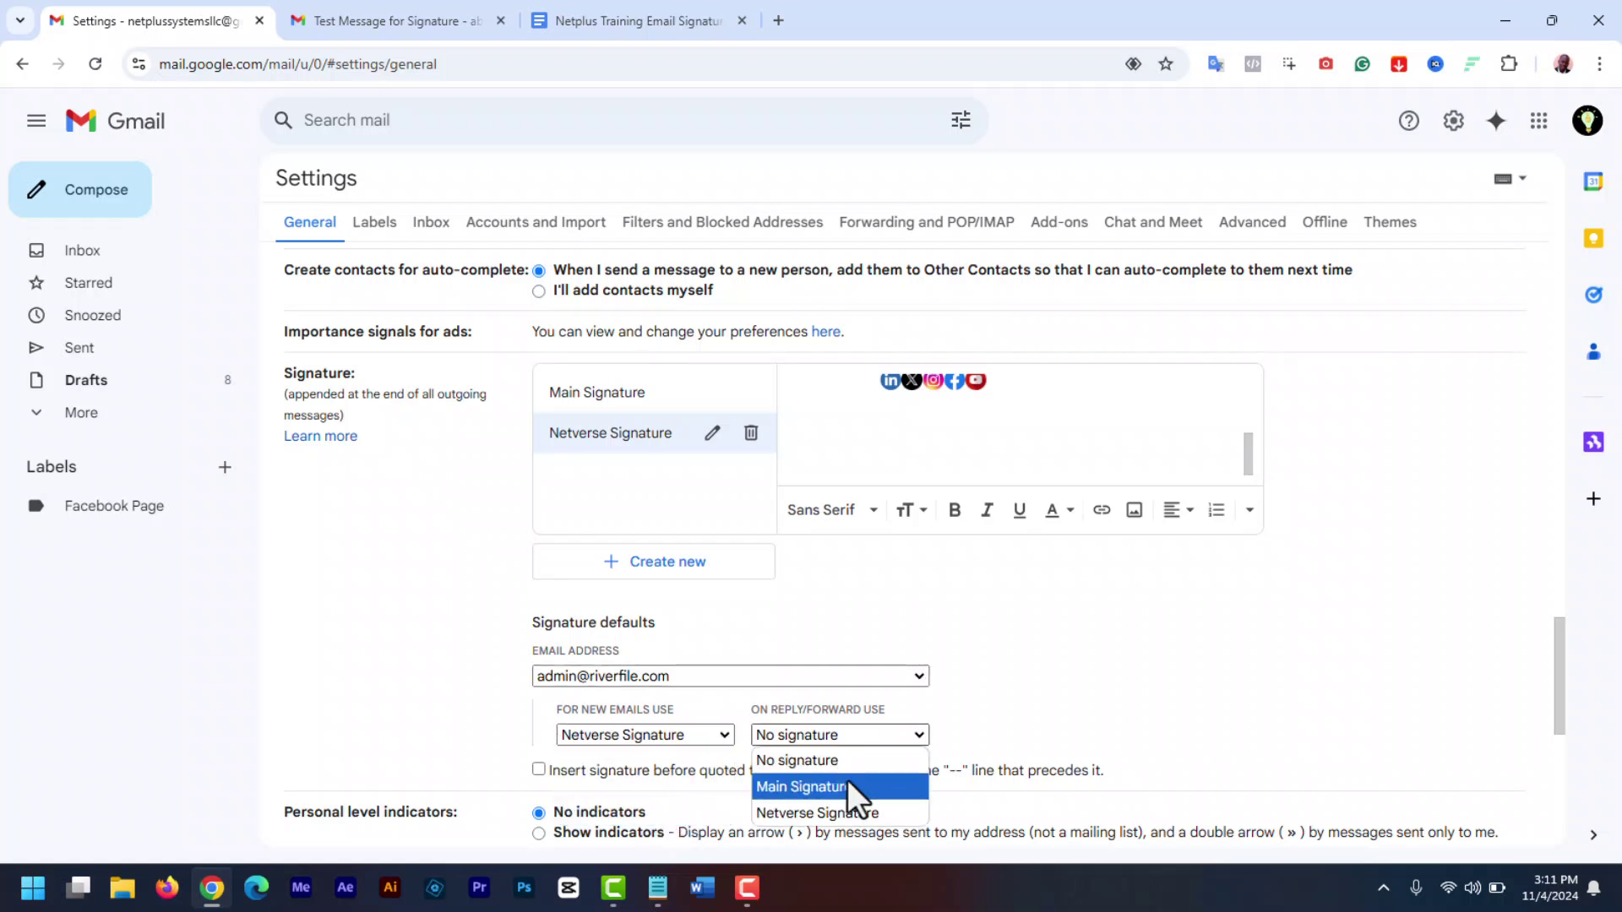
pyautogui.click(858, 735)
pyautogui.moveTo(1558, 652); pyautogui.dragTo(1568, 768)
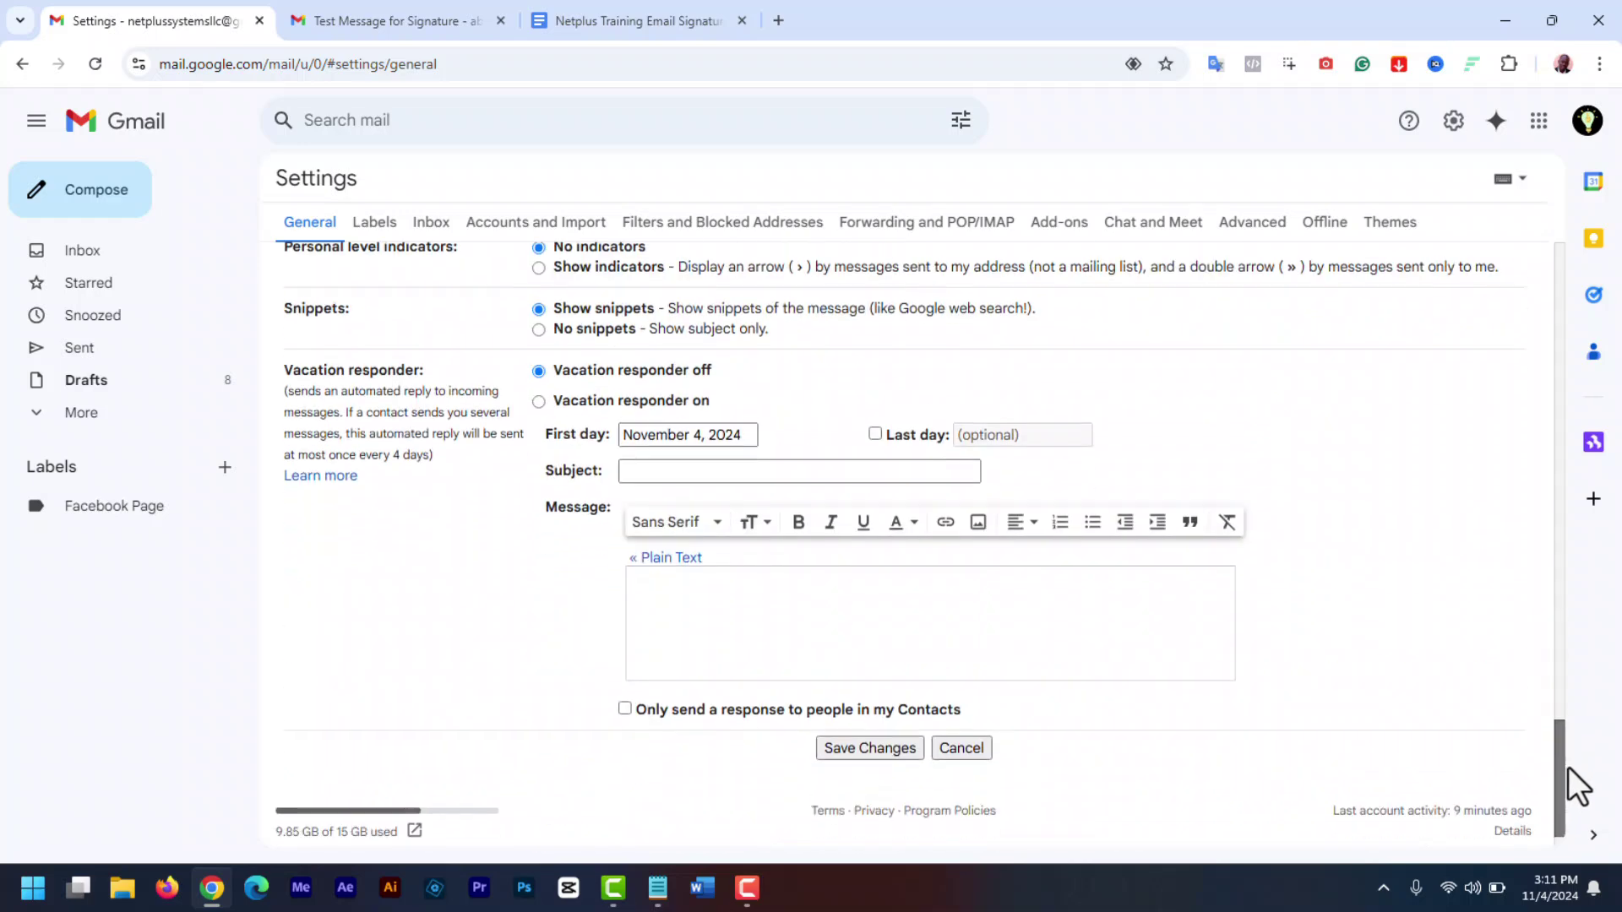
pyautogui.click(869, 740)
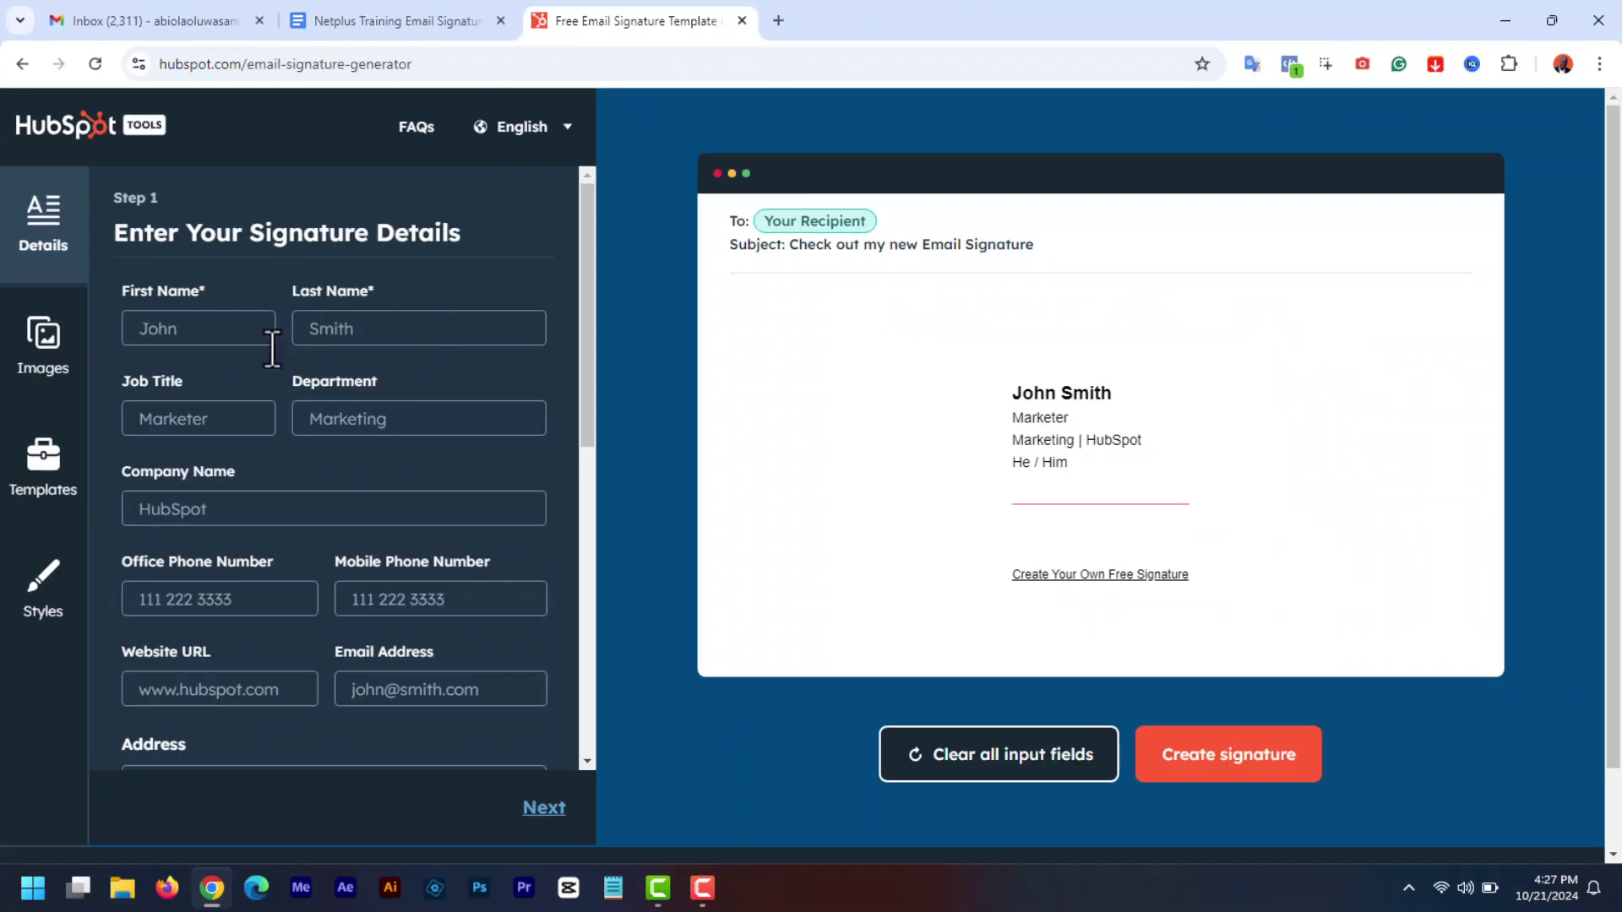
# - Enter name Netverse Media, company Netverse Media Services, the suggested website and the support e-mail
pyautogui.click(216, 328)
pyautogui.write('Netverse')
pyautogui.press('Tab')
pyautogui.write('Media')
pyautogui.click(225, 508)
pyautogui.write('Netverse Media')
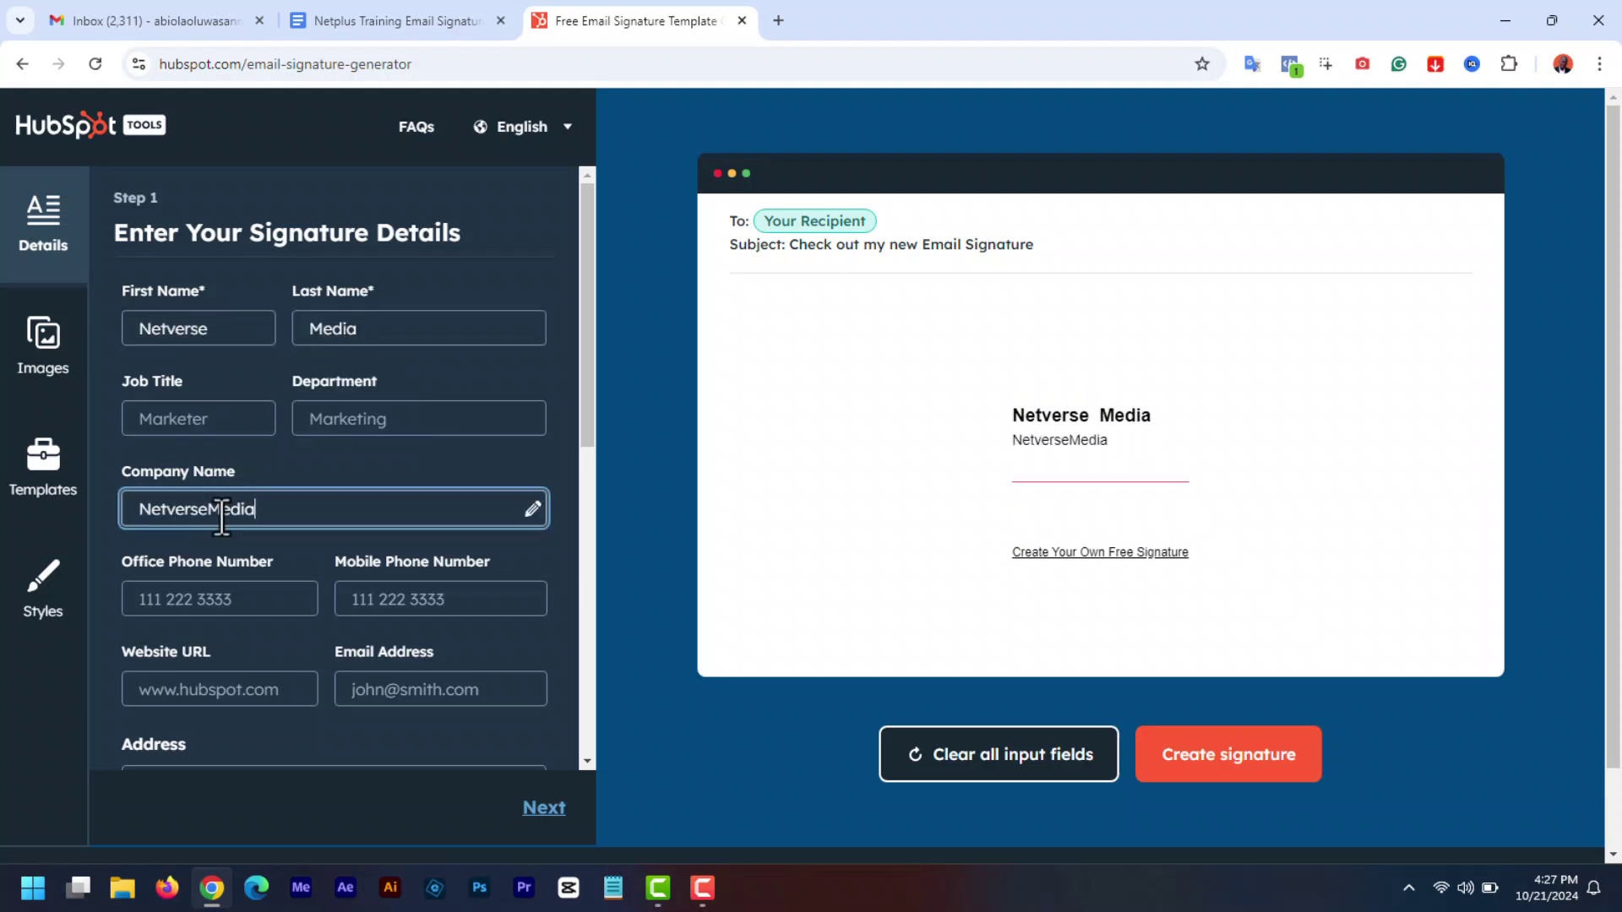
pyautogui.write(' Services')
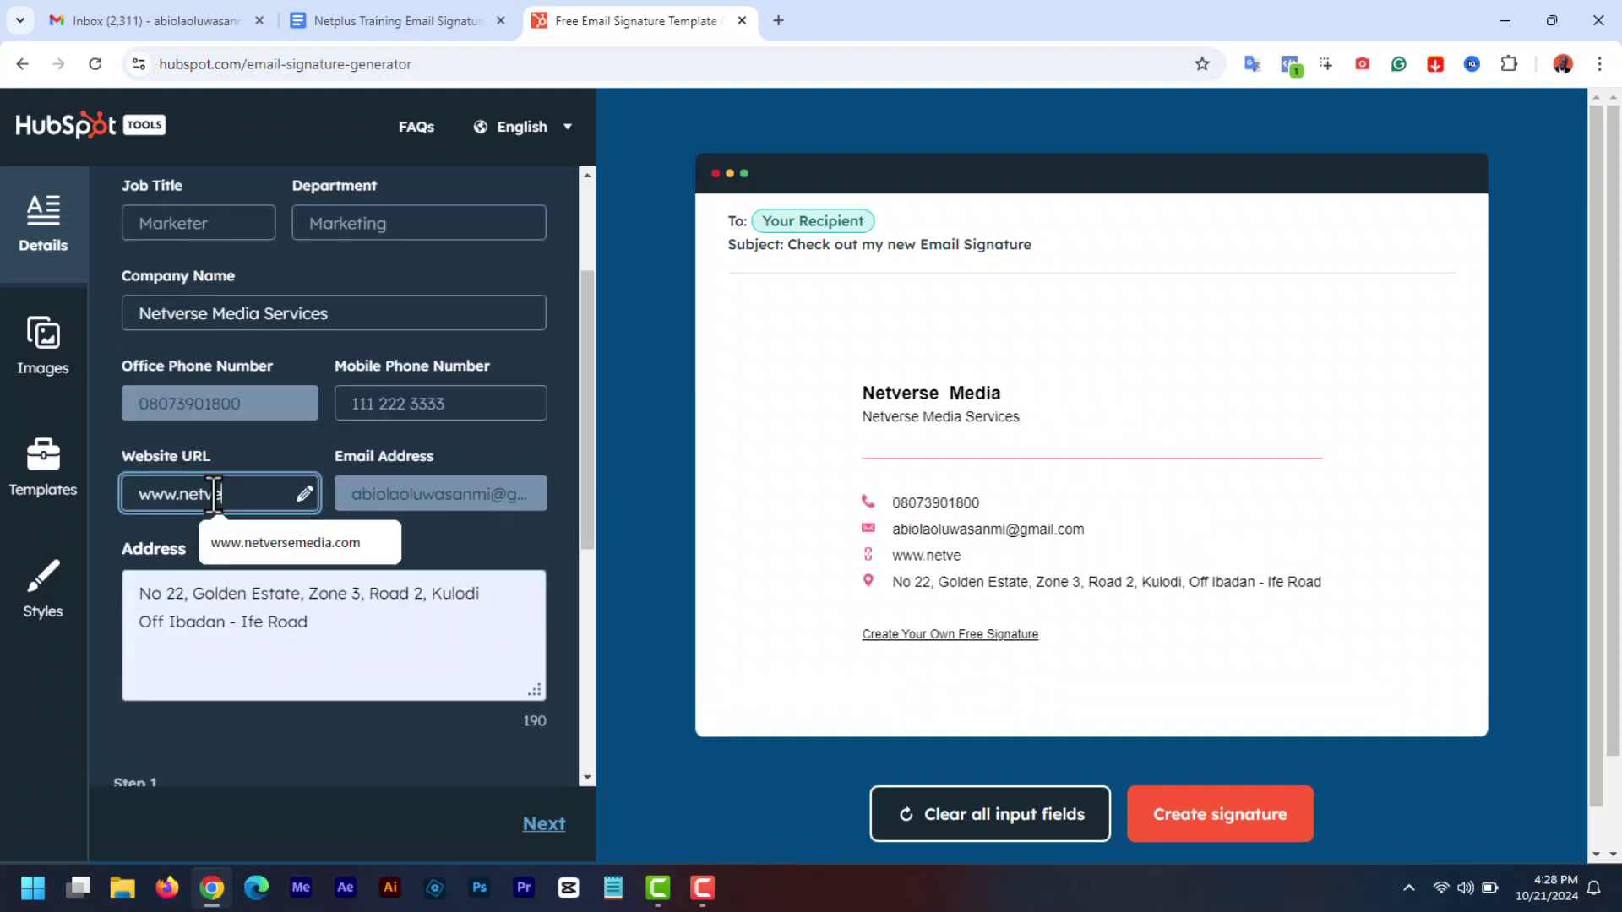
pyautogui.click(286, 542)
pyautogui.press('Tab')
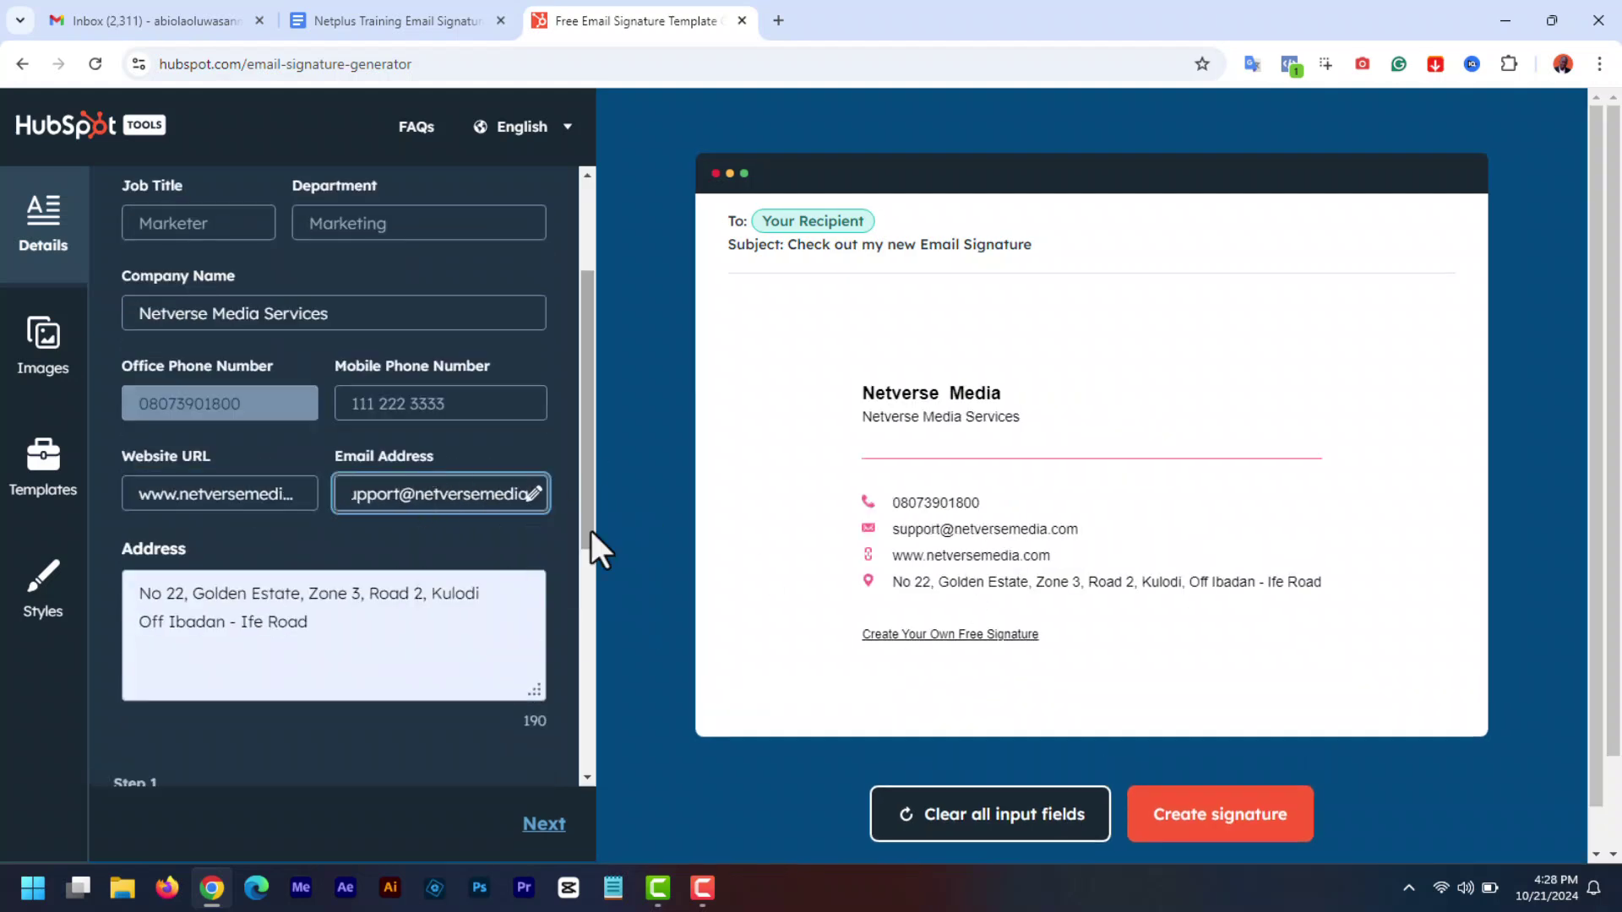
pyautogui.scroll(-4, 590, 550)
# - Use the suggested photo link as the profile picture and apply Template 3
pyautogui.click(244, 532)
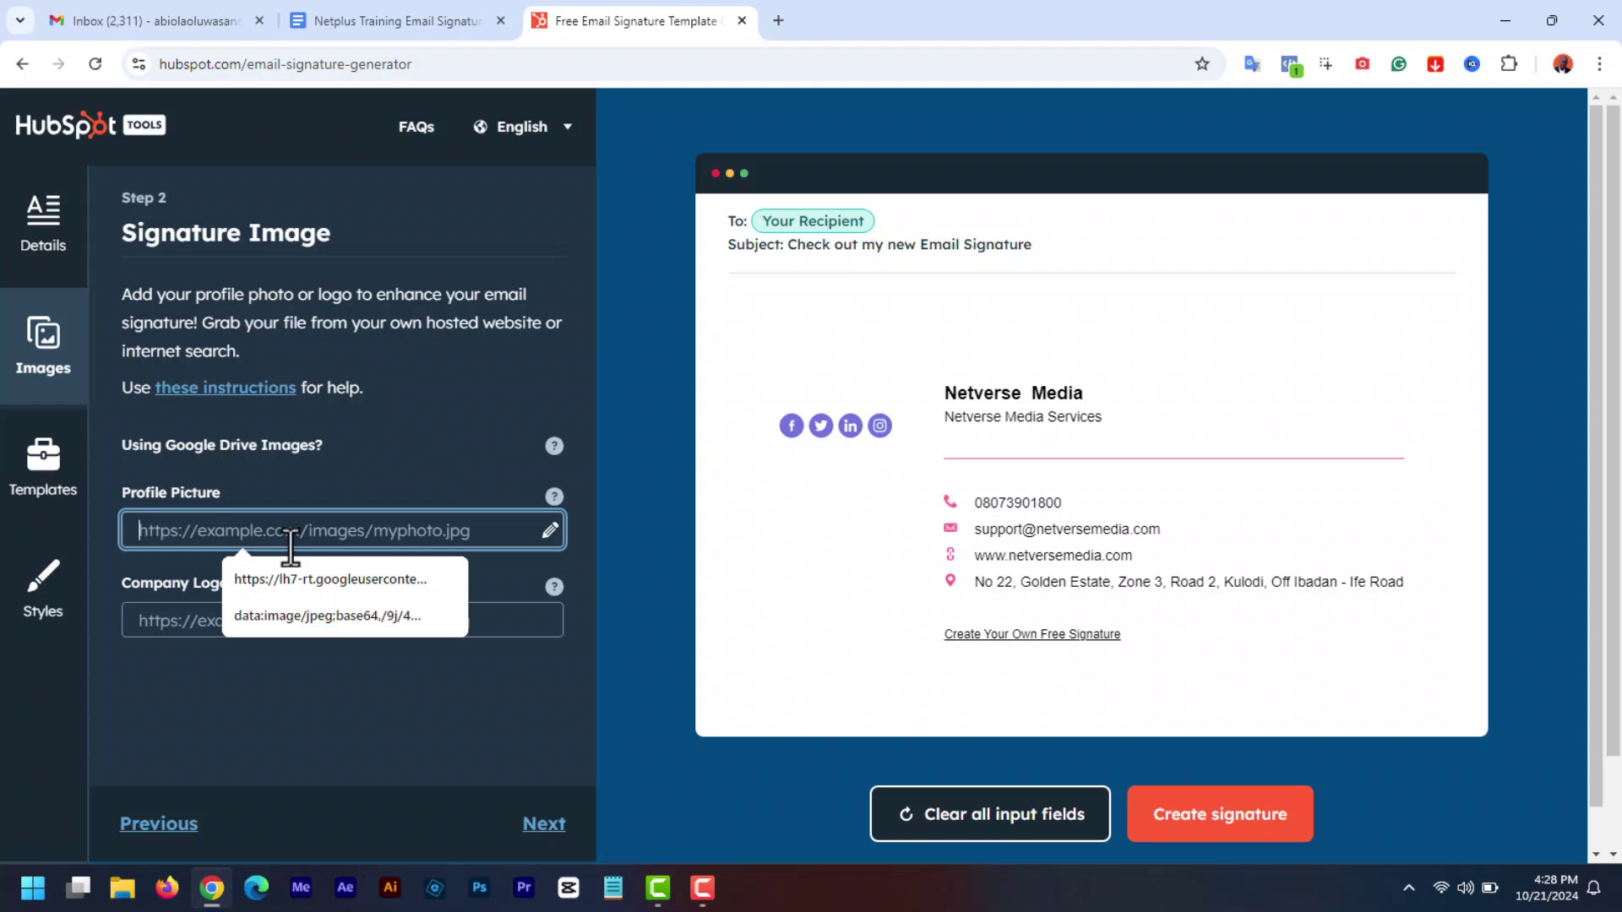
pyautogui.click(390, 578)
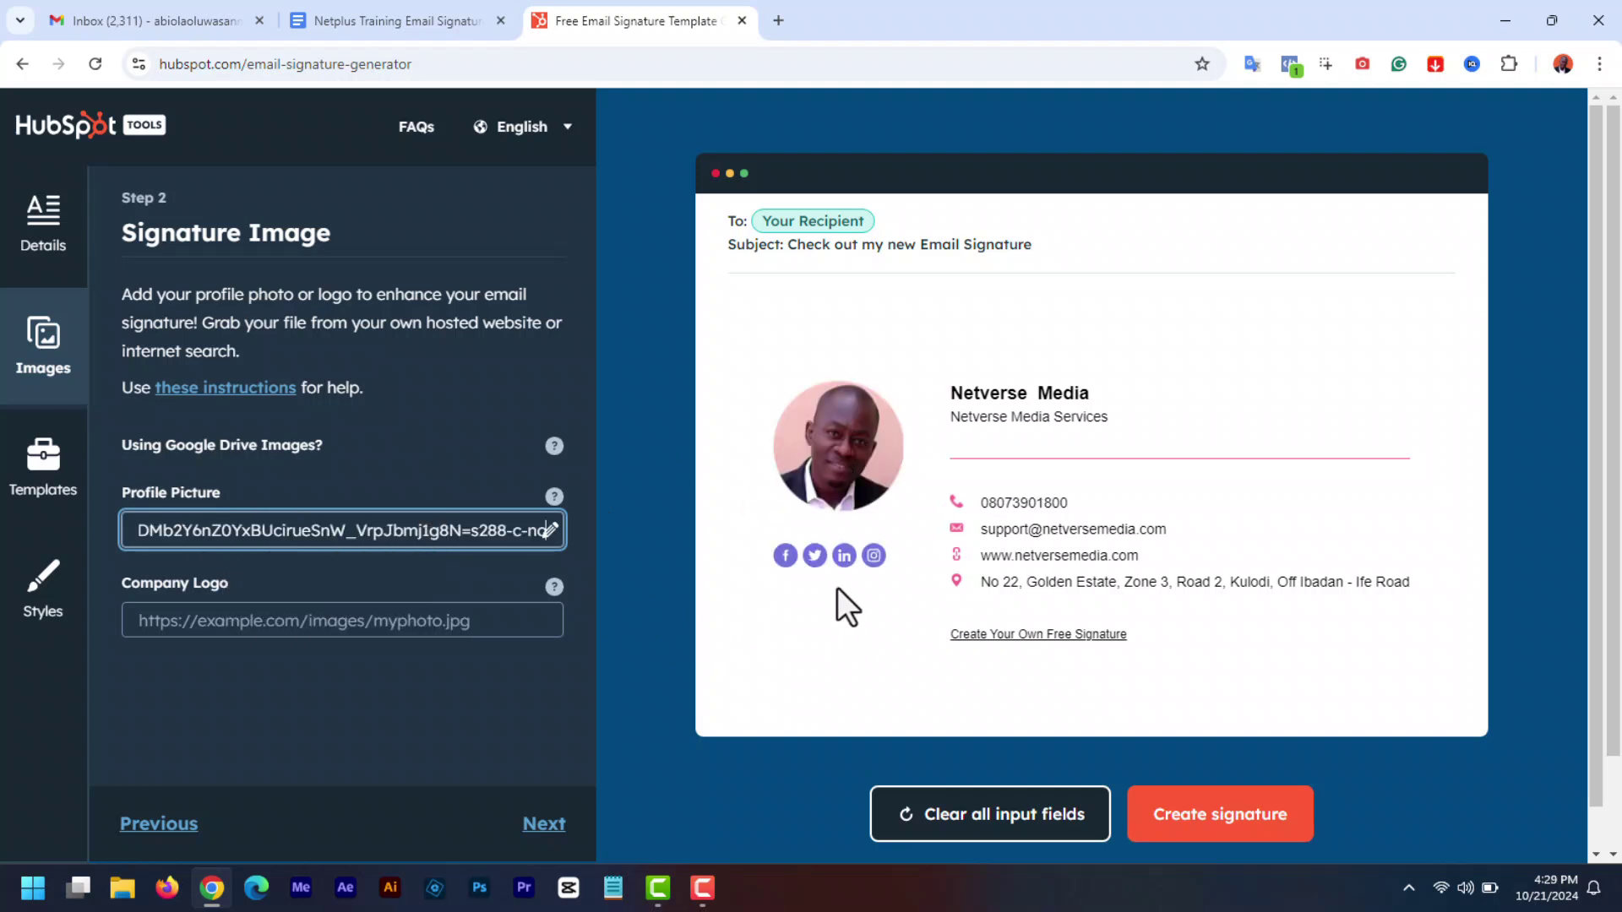
pyautogui.click(272, 610)
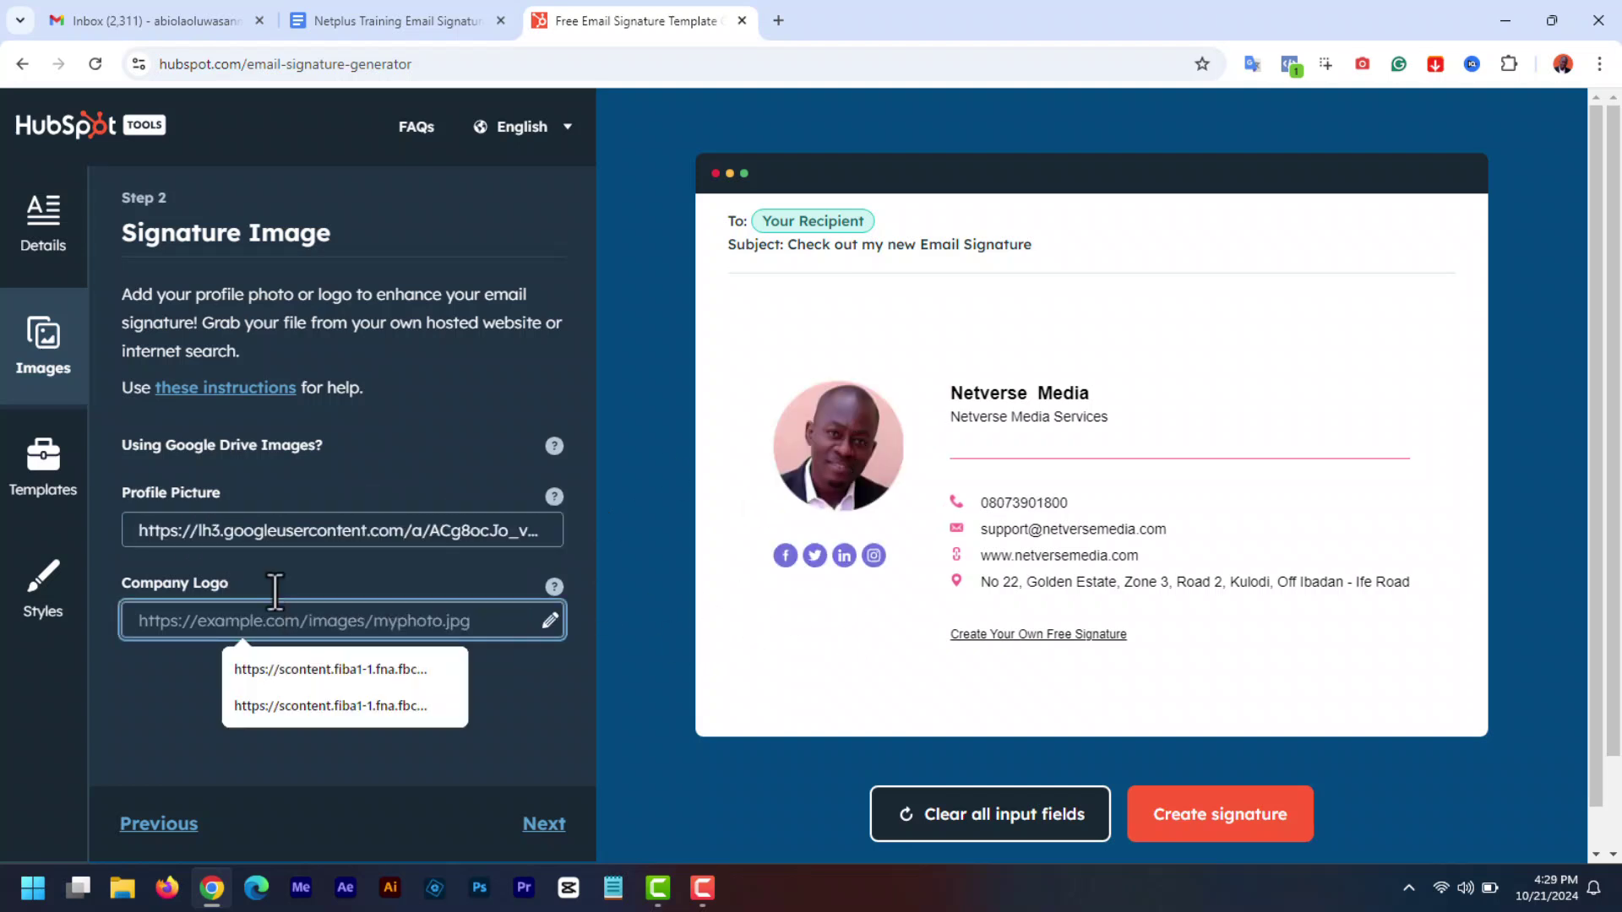
pyautogui.click(49, 480)
pyautogui.click(272, 507)
# - Set the theme colour to F73E7B, adjust the link colour, and copy the signature
pyautogui.click(43, 591)
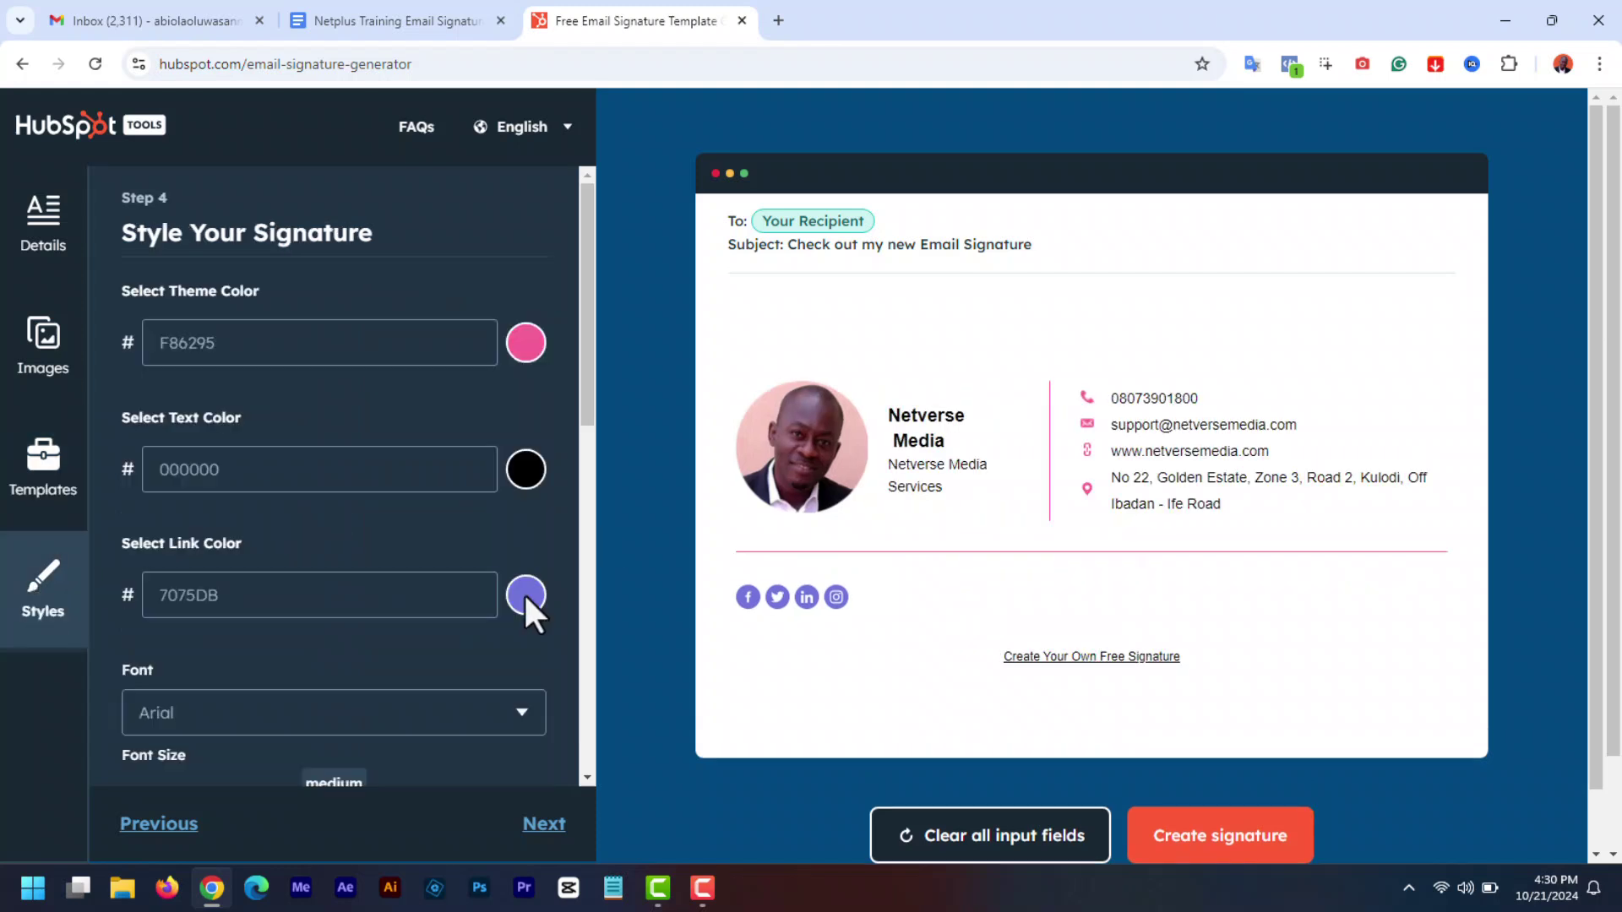
pyautogui.click(524, 345)
pyautogui.moveTo(300, 473); pyautogui.dragTo(274, 395)
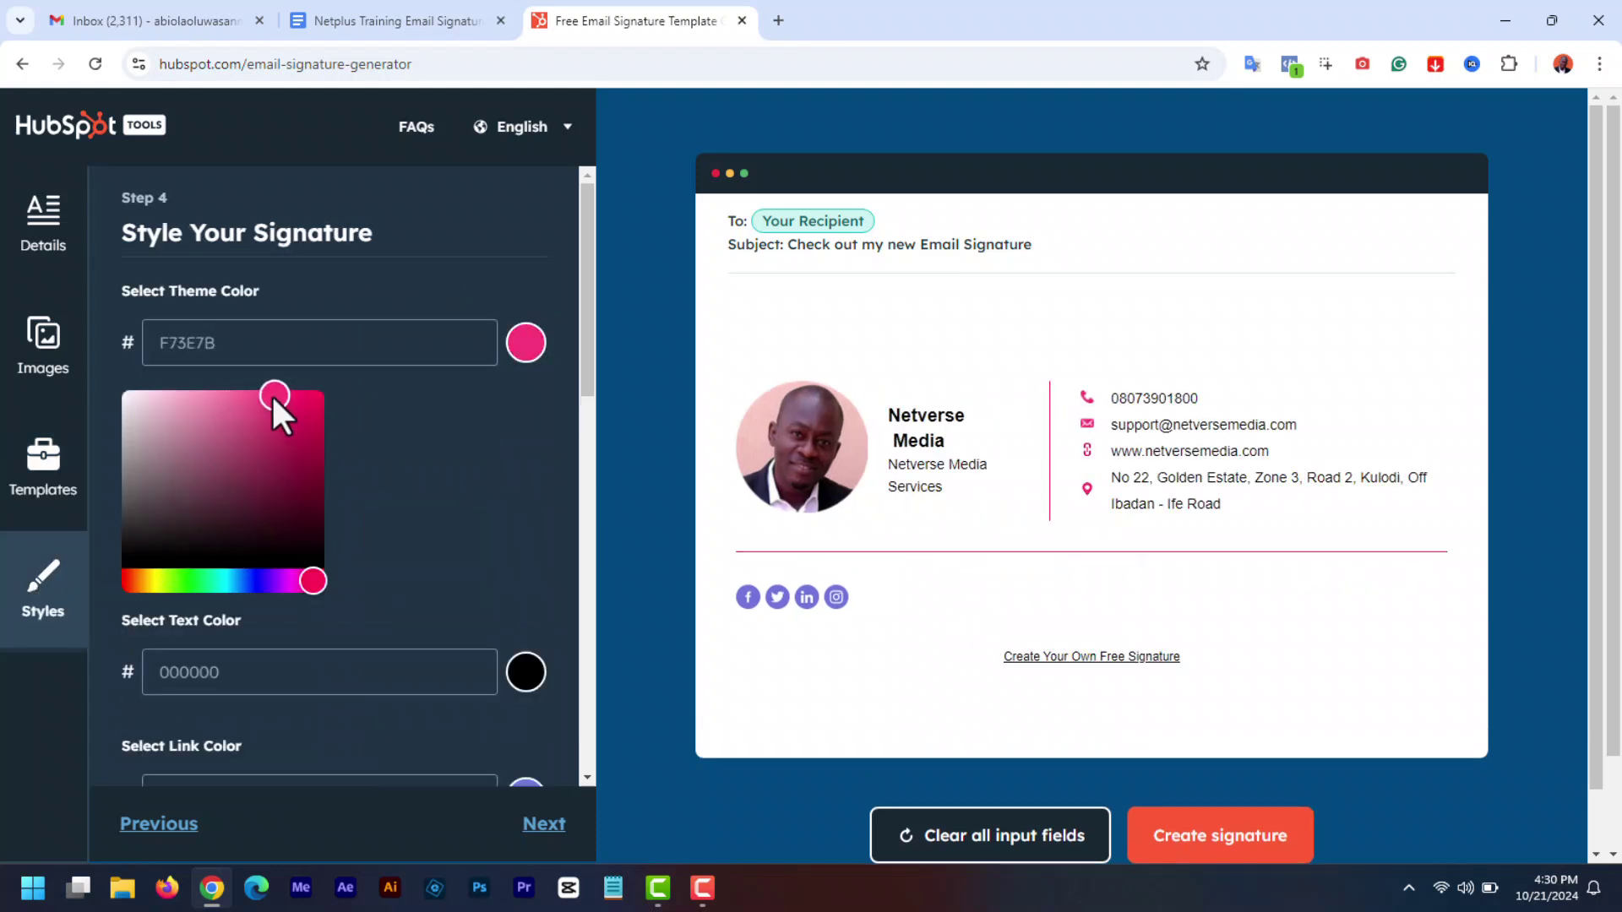
pyautogui.click(524, 590)
pyautogui.moveTo(295, 705); pyautogui.dragTo(302, 655)
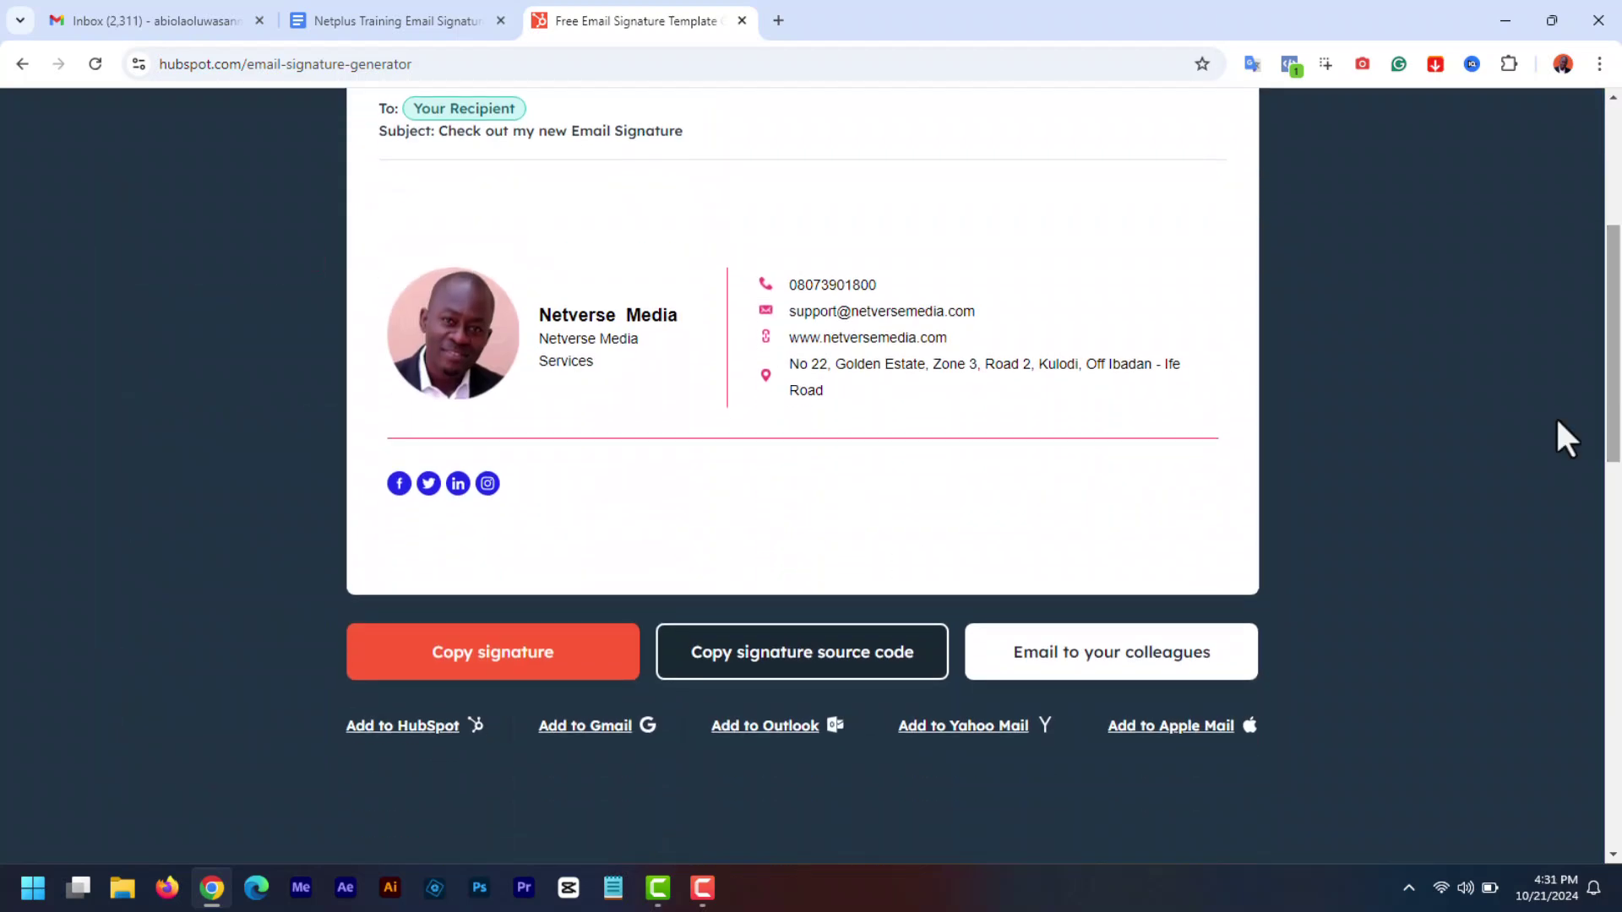
pyautogui.click(509, 663)
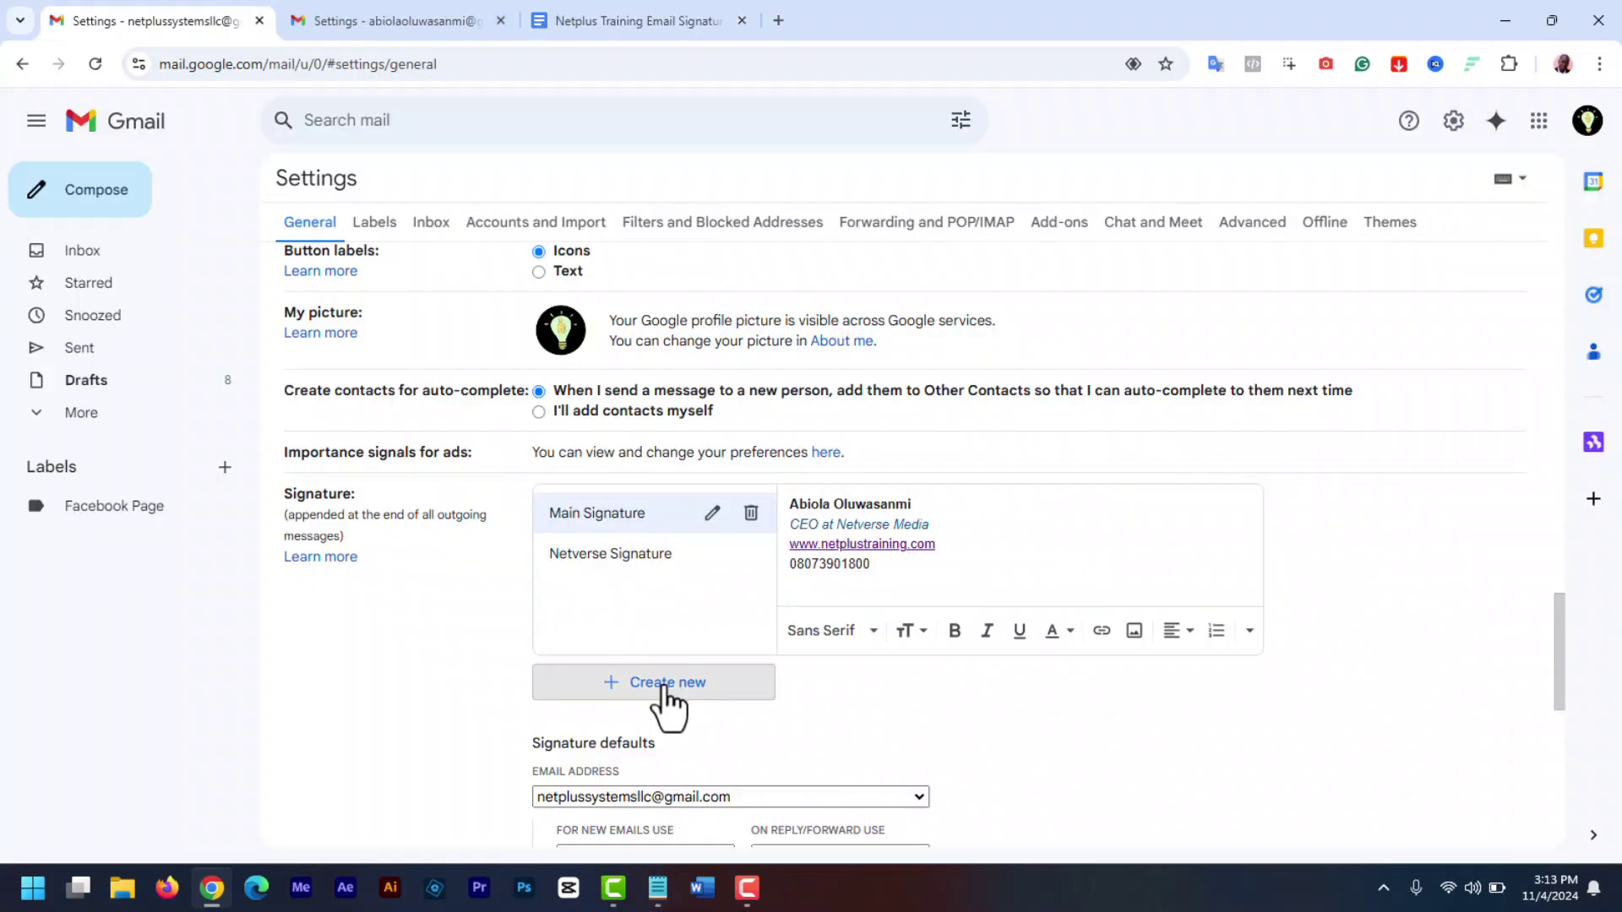
# - Create a signature named 'Other Signatures' and paste the HubSpot signature into it
pyautogui.click(667, 693)
pyautogui.write('Other Signatures')
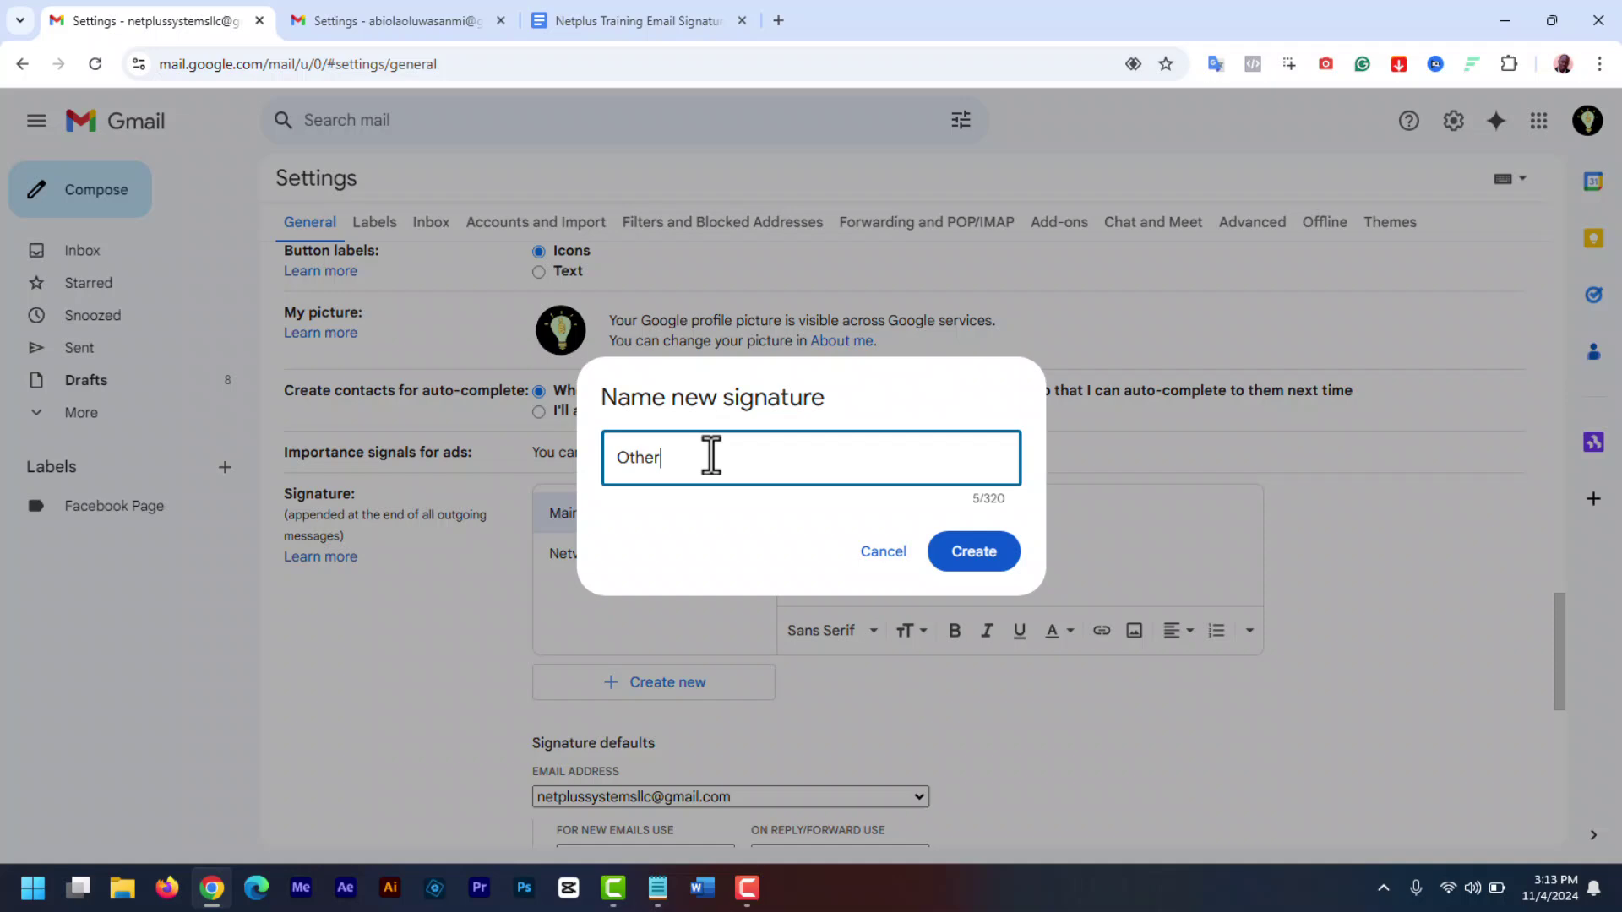
pyautogui.click(970, 554)
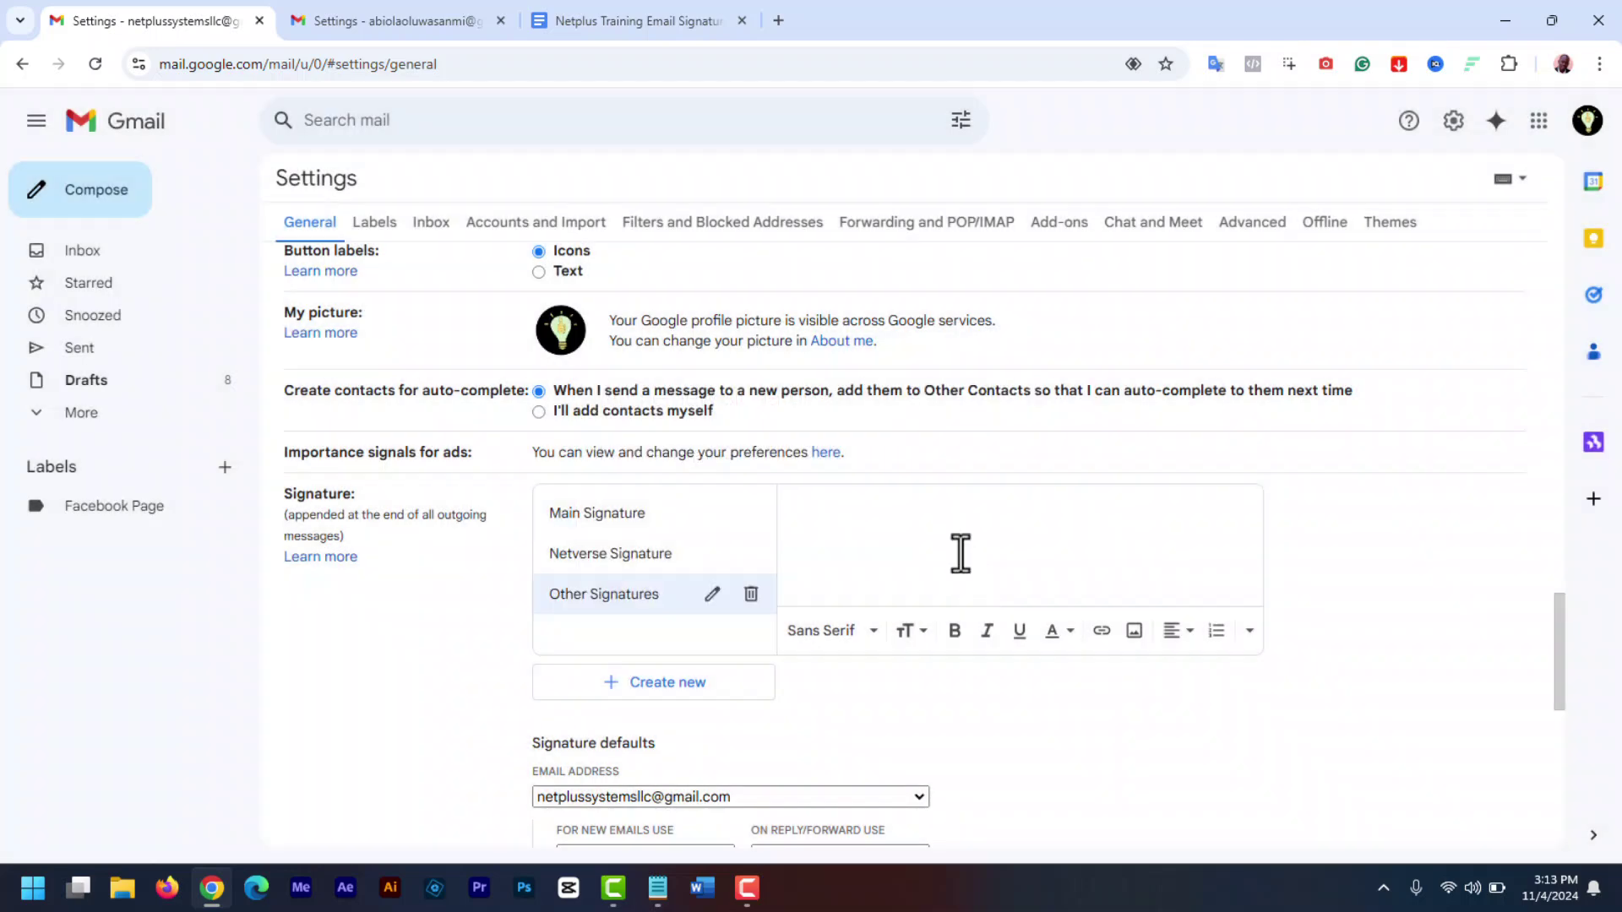
pyautogui.hotkey('ctrl', 'v')
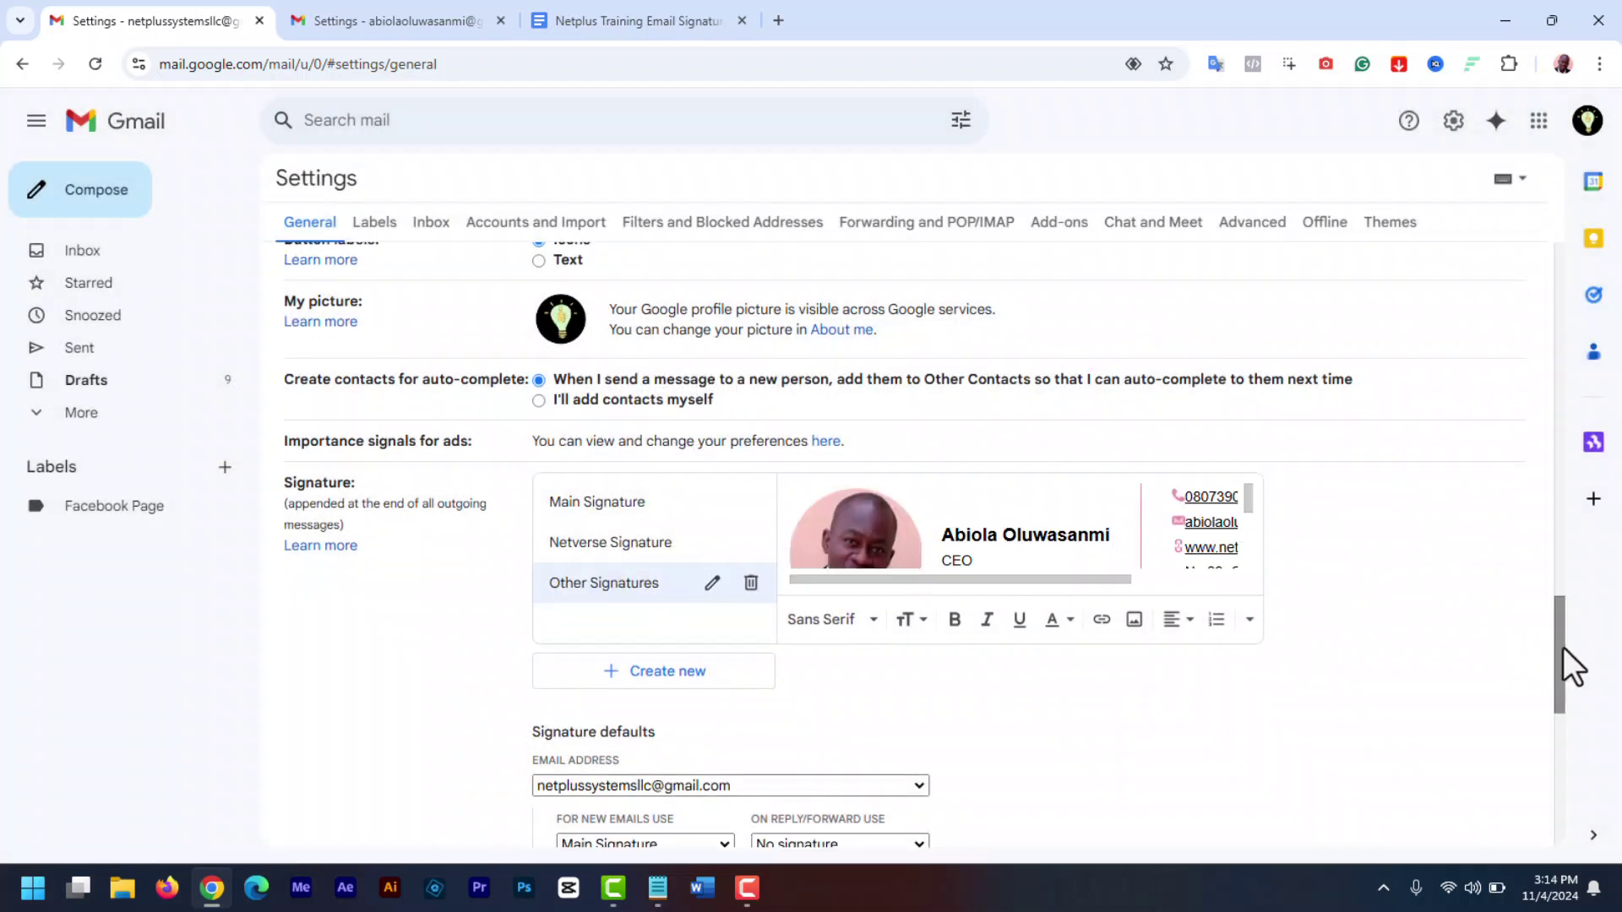
pyautogui.moveTo(1563, 647); pyautogui.dragTo(1563, 704)
# - For the support address, use Other Signatures on new emails, none on replies, and save
pyautogui.click(917, 505)
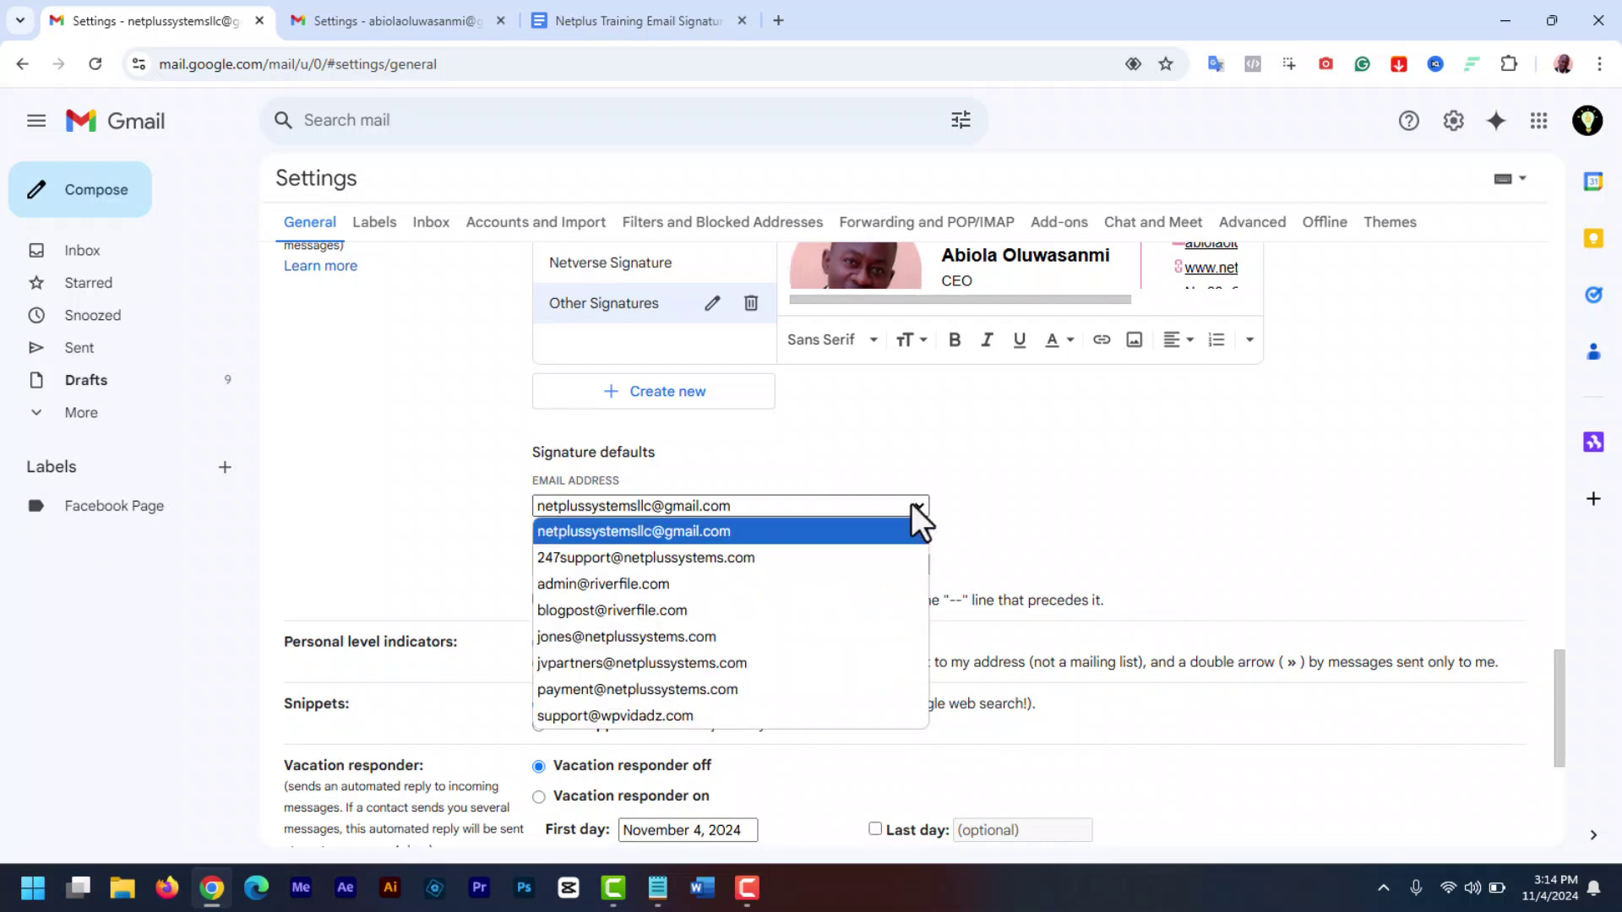
pyautogui.click(794, 555)
pyautogui.click(722, 566)
pyautogui.click(678, 668)
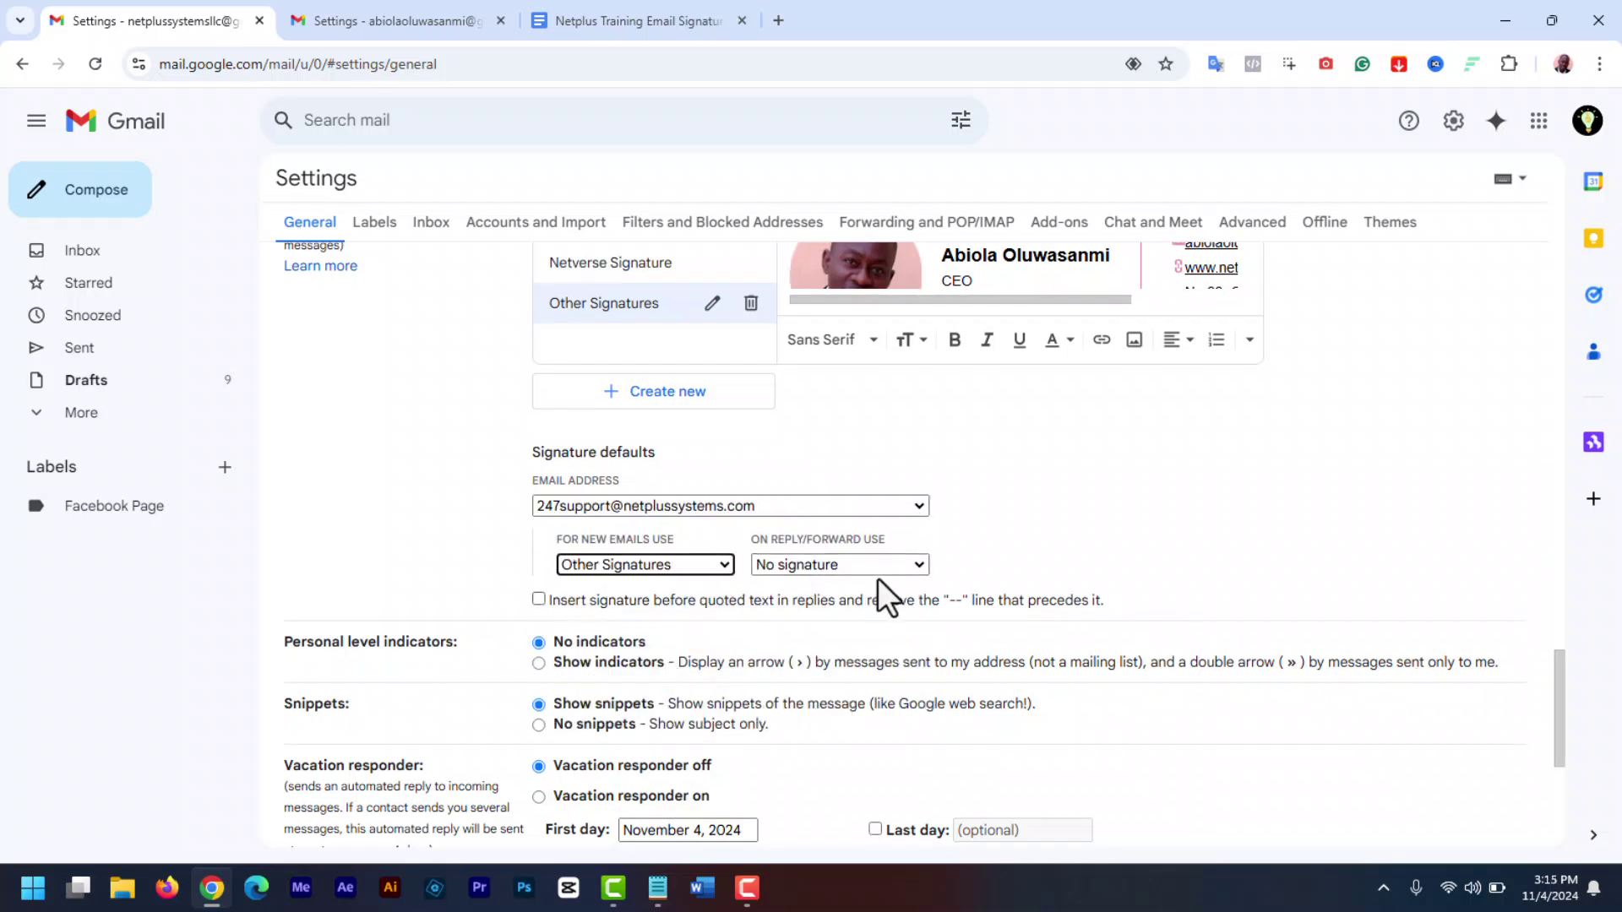
pyautogui.click(909, 562)
pyautogui.click(908, 559)
pyautogui.moveTo(1564, 735); pyautogui.dragTo(1564, 808)
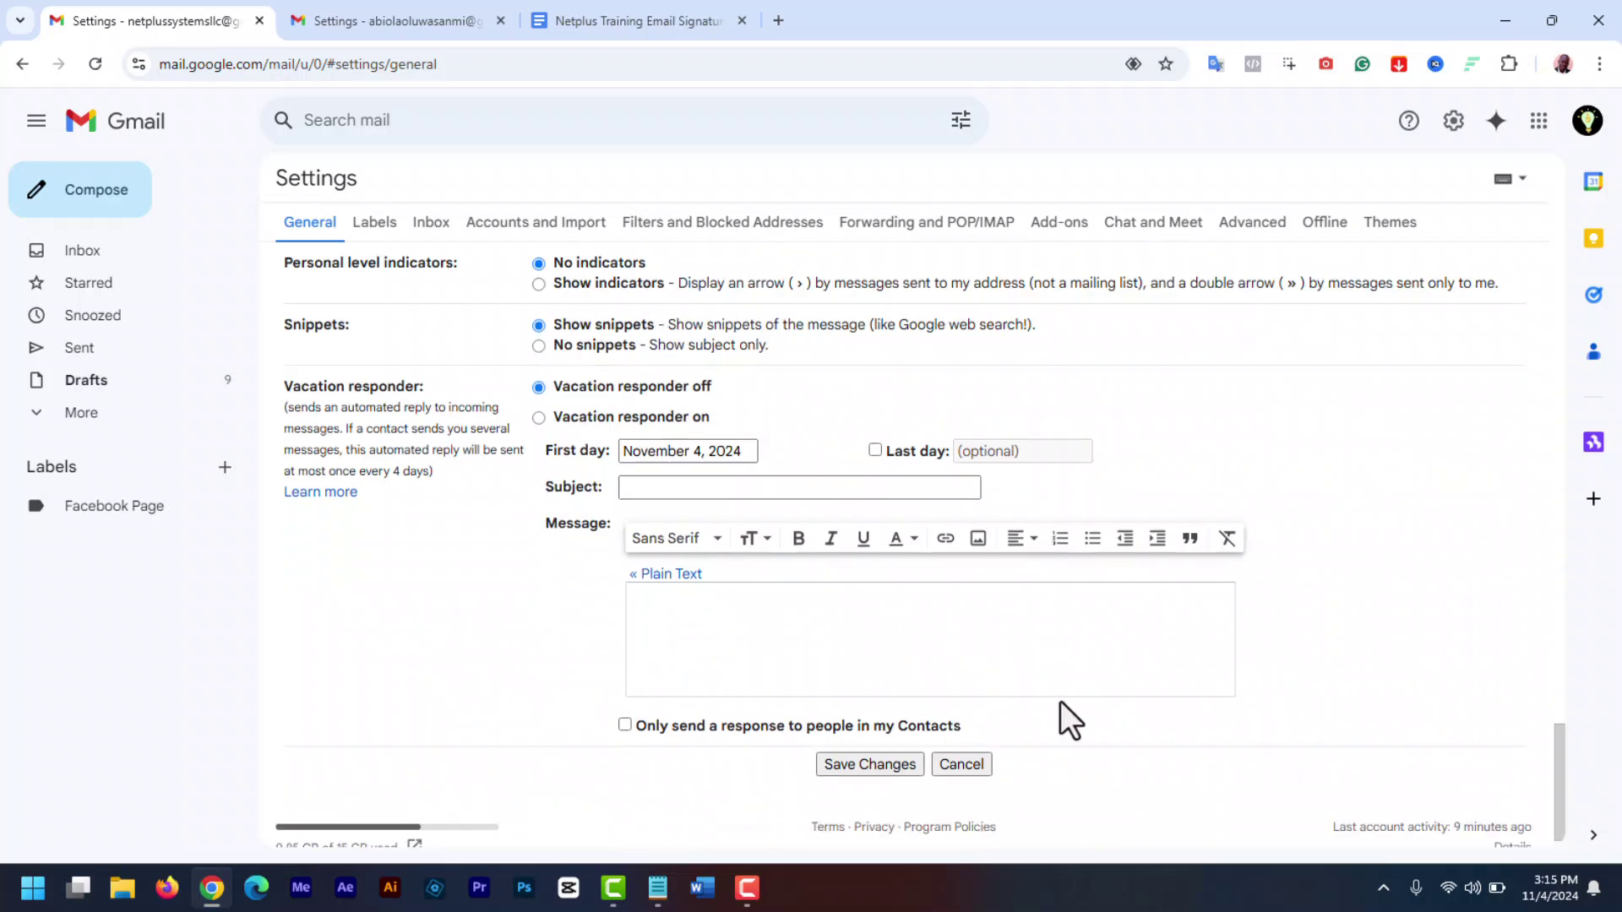
pyautogui.click(874, 763)
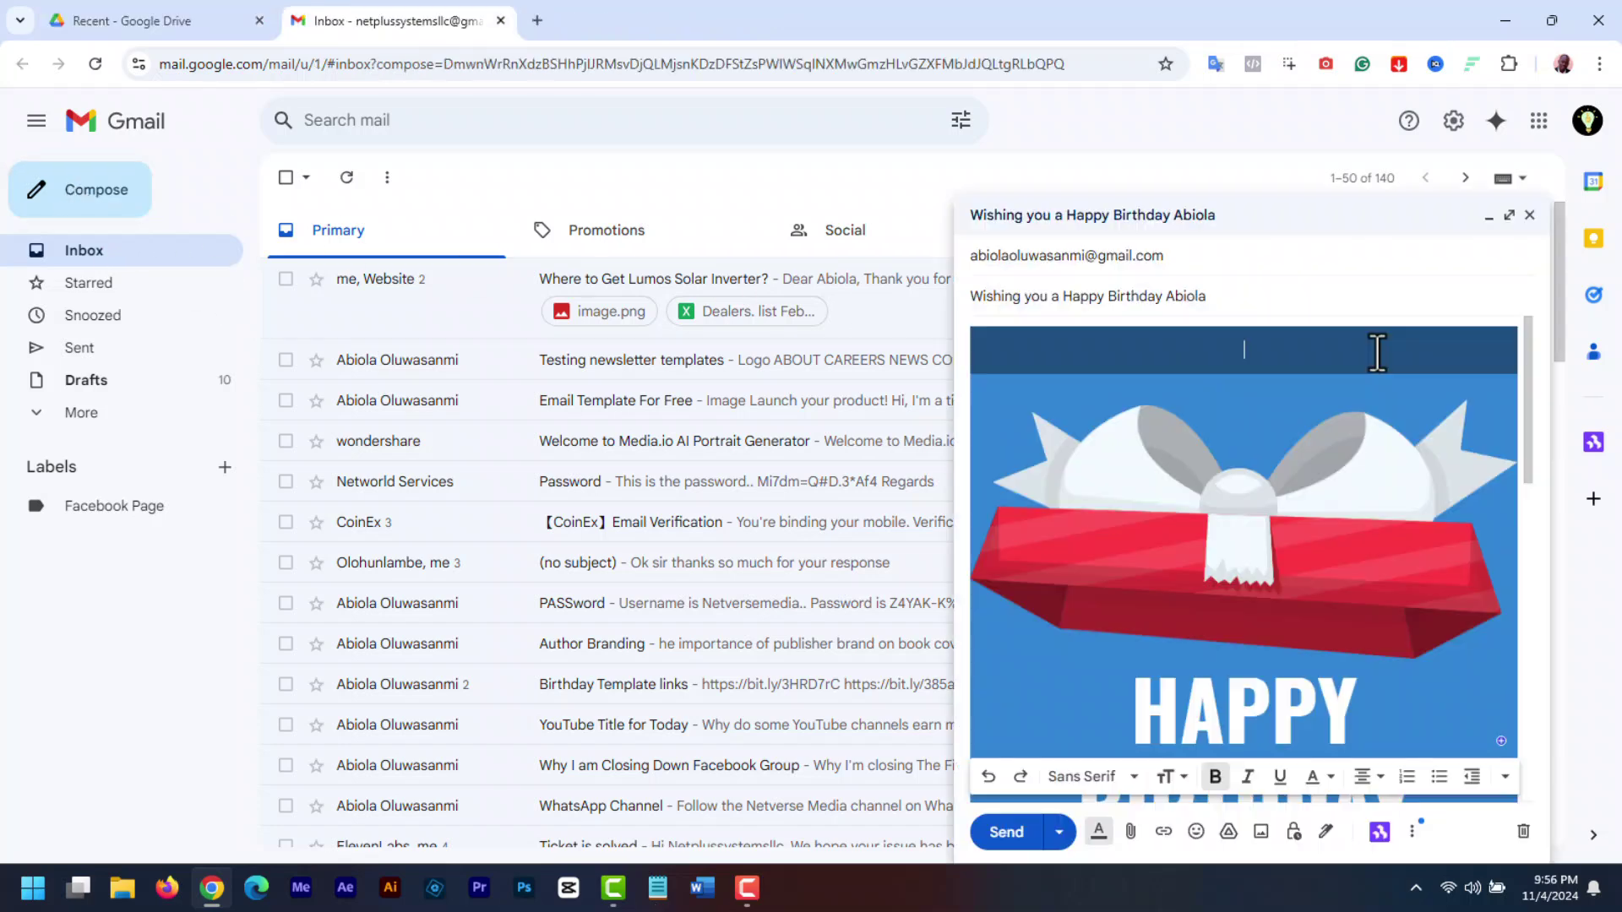
# - Check the body's signature, then switch the sender to the address with the image signature
pyautogui.moveTo(1528, 414); pyautogui.dragTo(1541, 761)
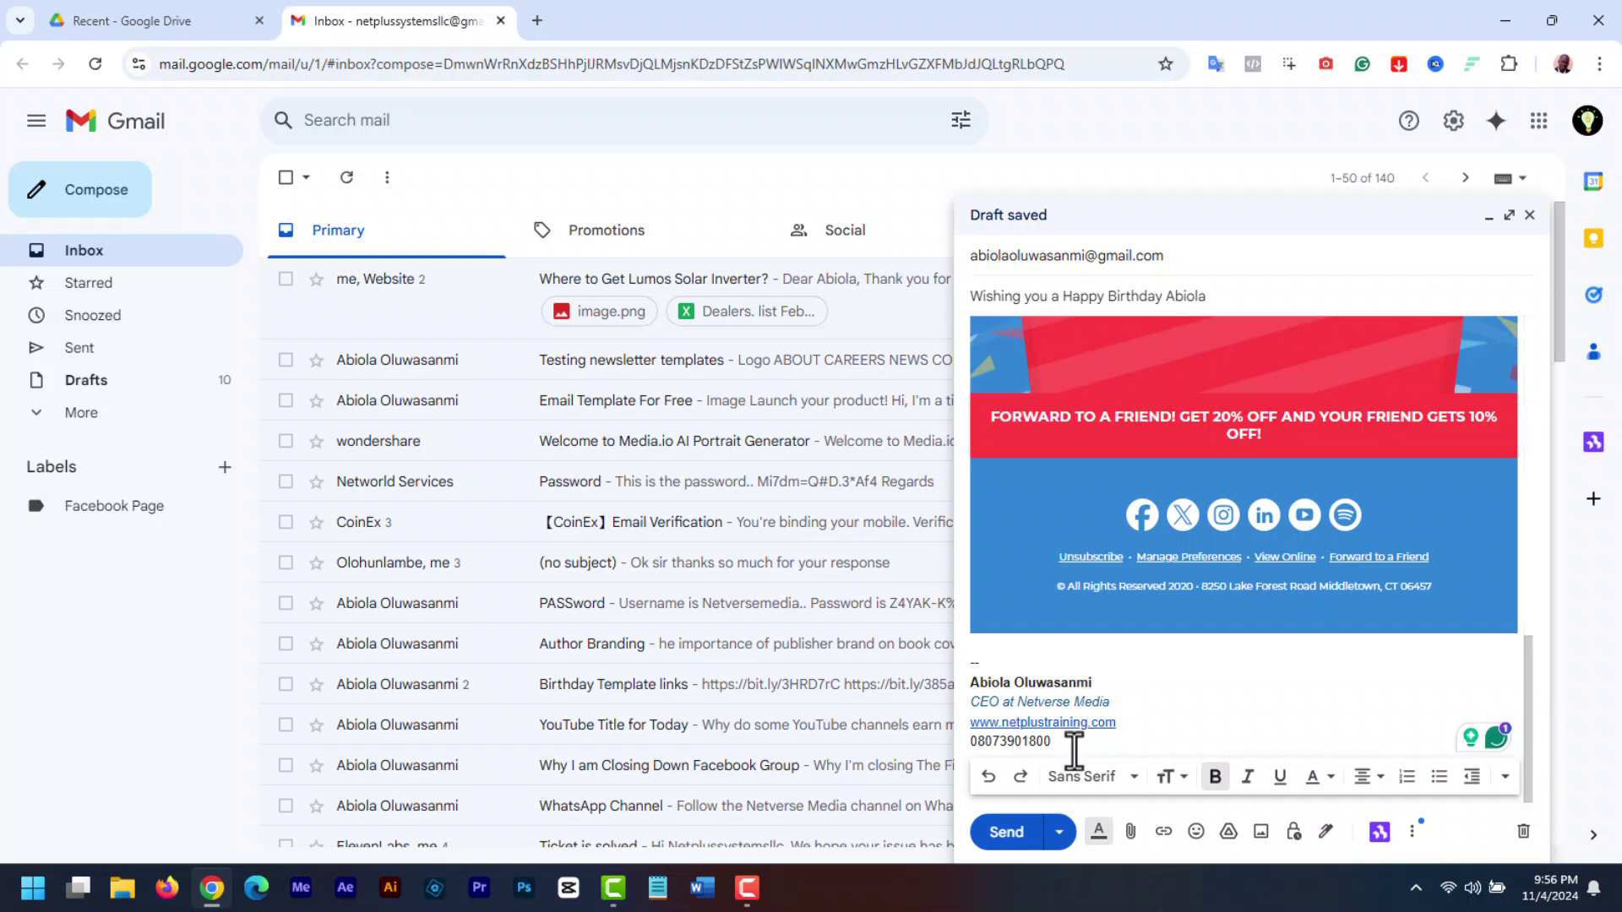
pyautogui.moveTo(1061, 743); pyautogui.dragTo(965, 690)
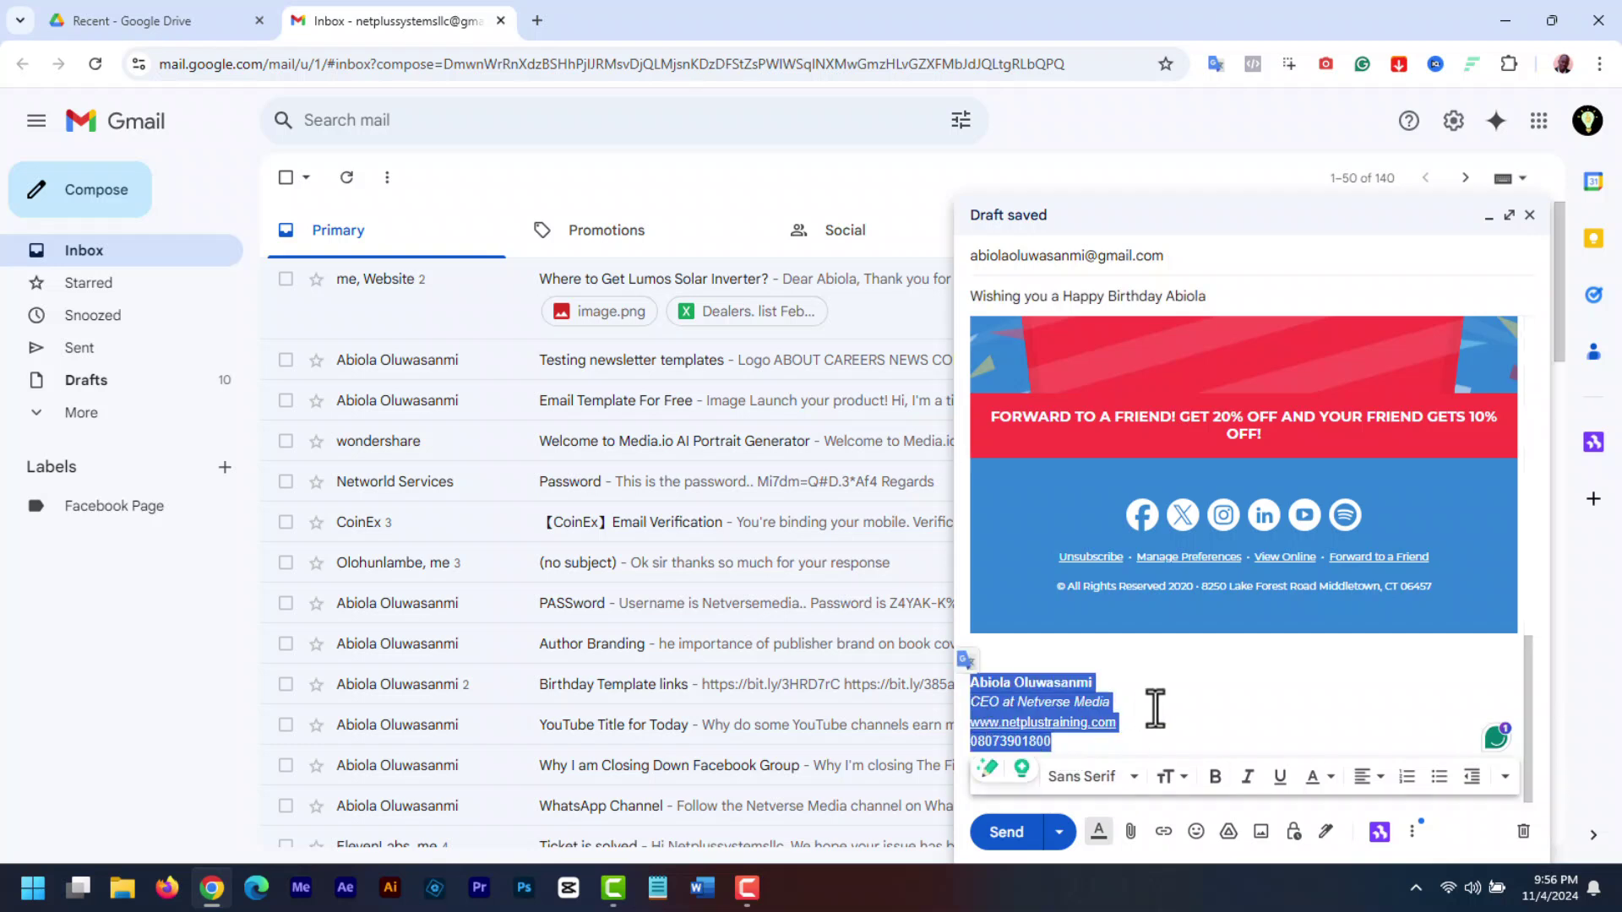
pyautogui.click(1170, 709)
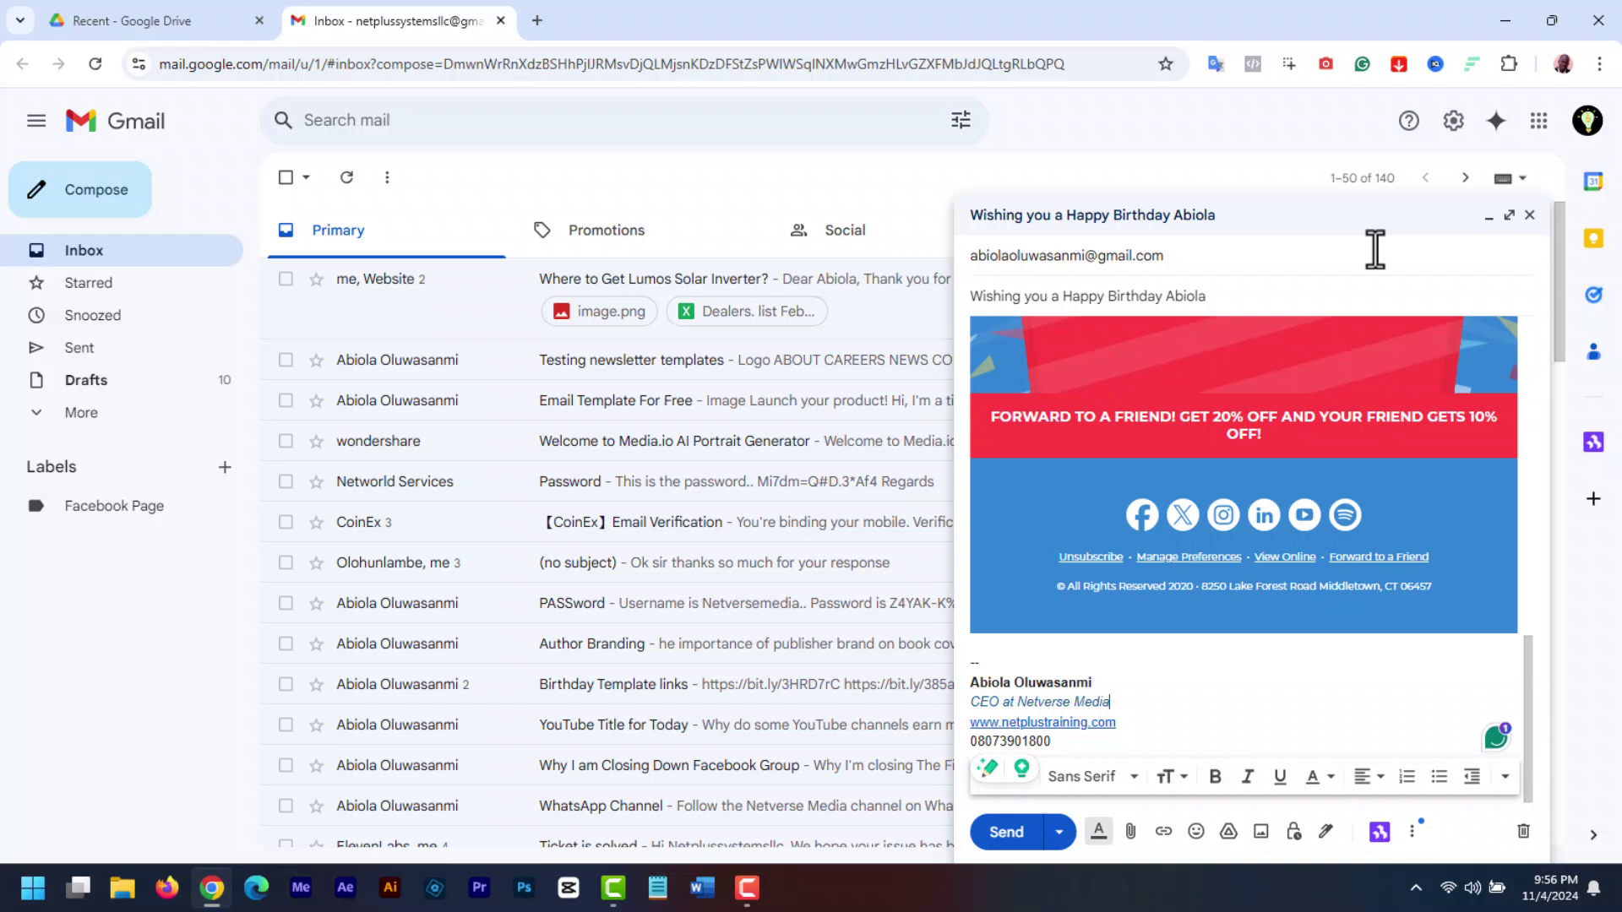
pyautogui.click(1154, 258)
pyautogui.click(1351, 257)
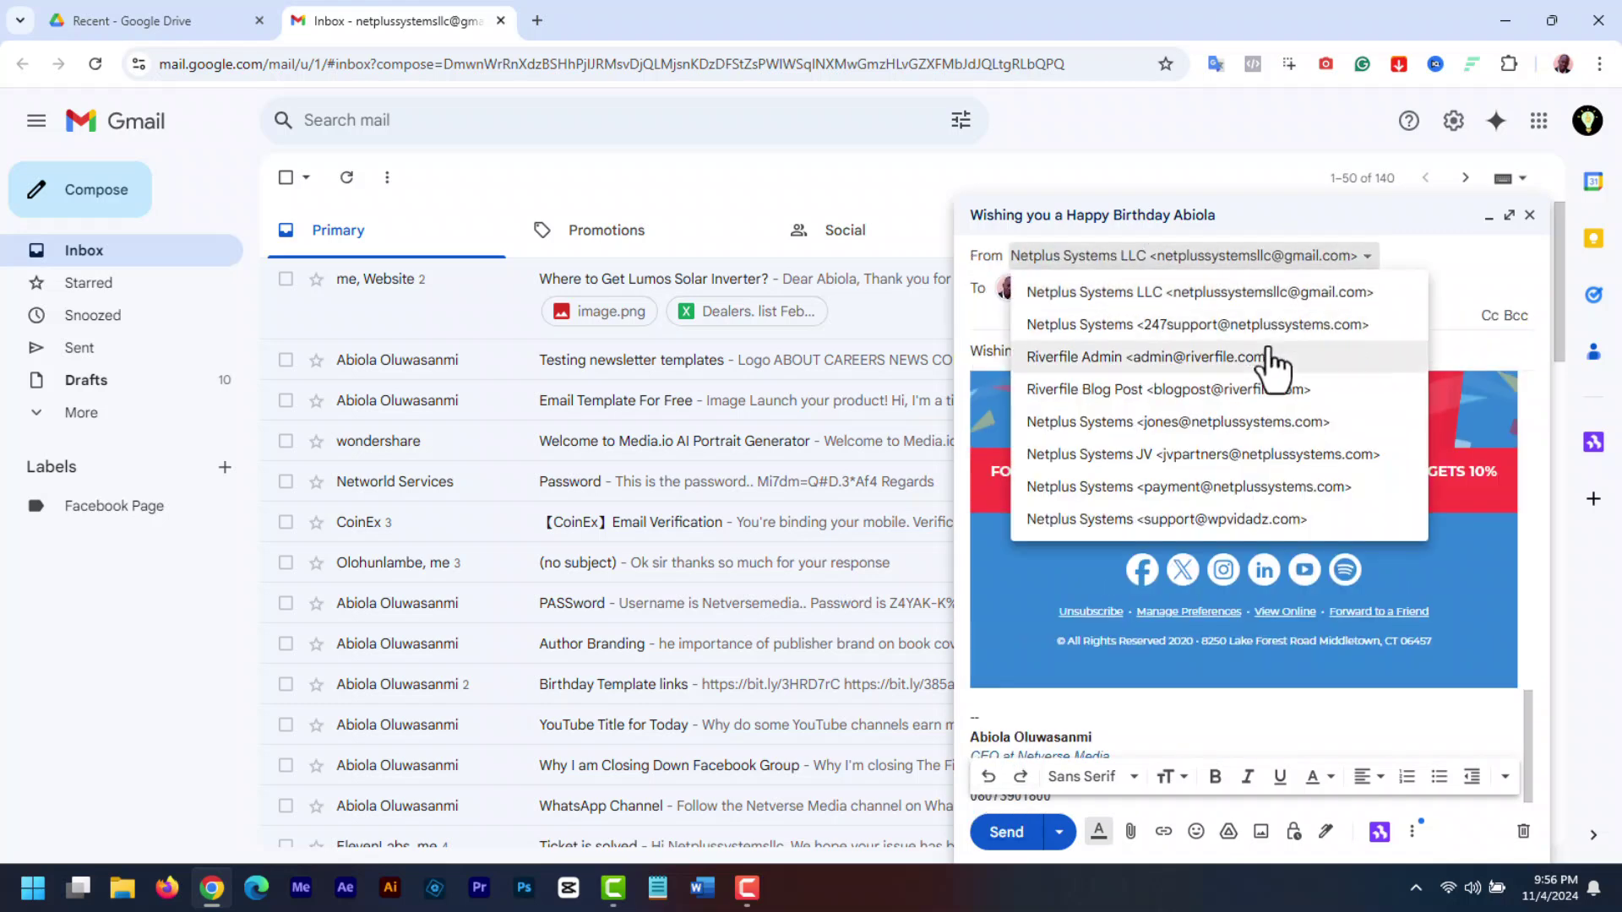
pyautogui.click(1214, 361)
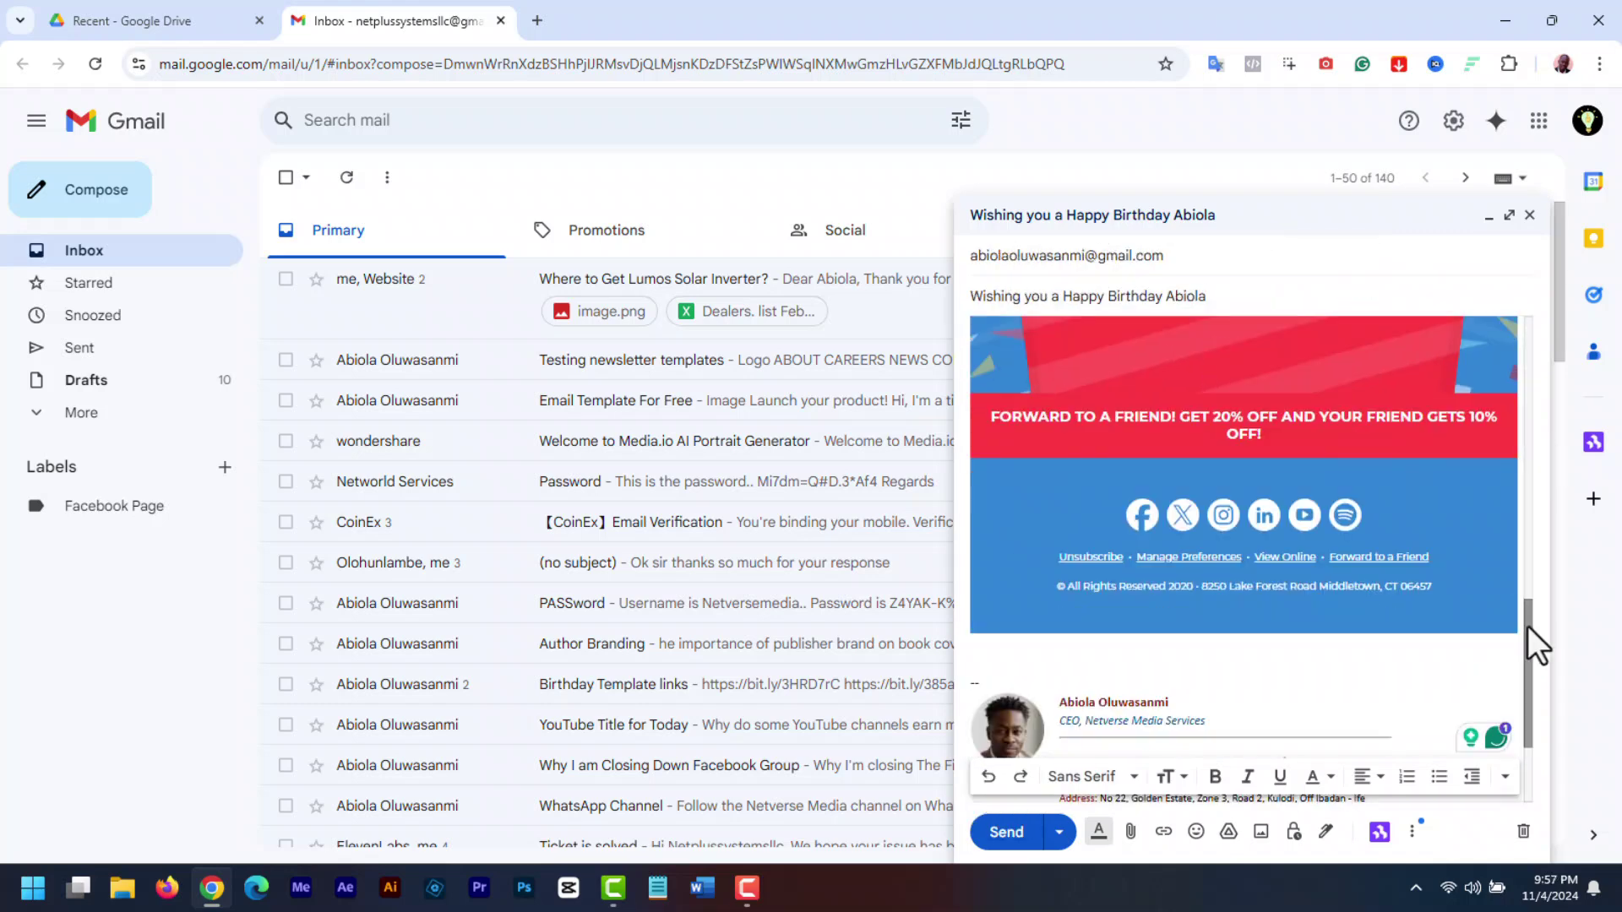
pyautogui.moveTo(1528, 626); pyautogui.dragTo(1542, 756)
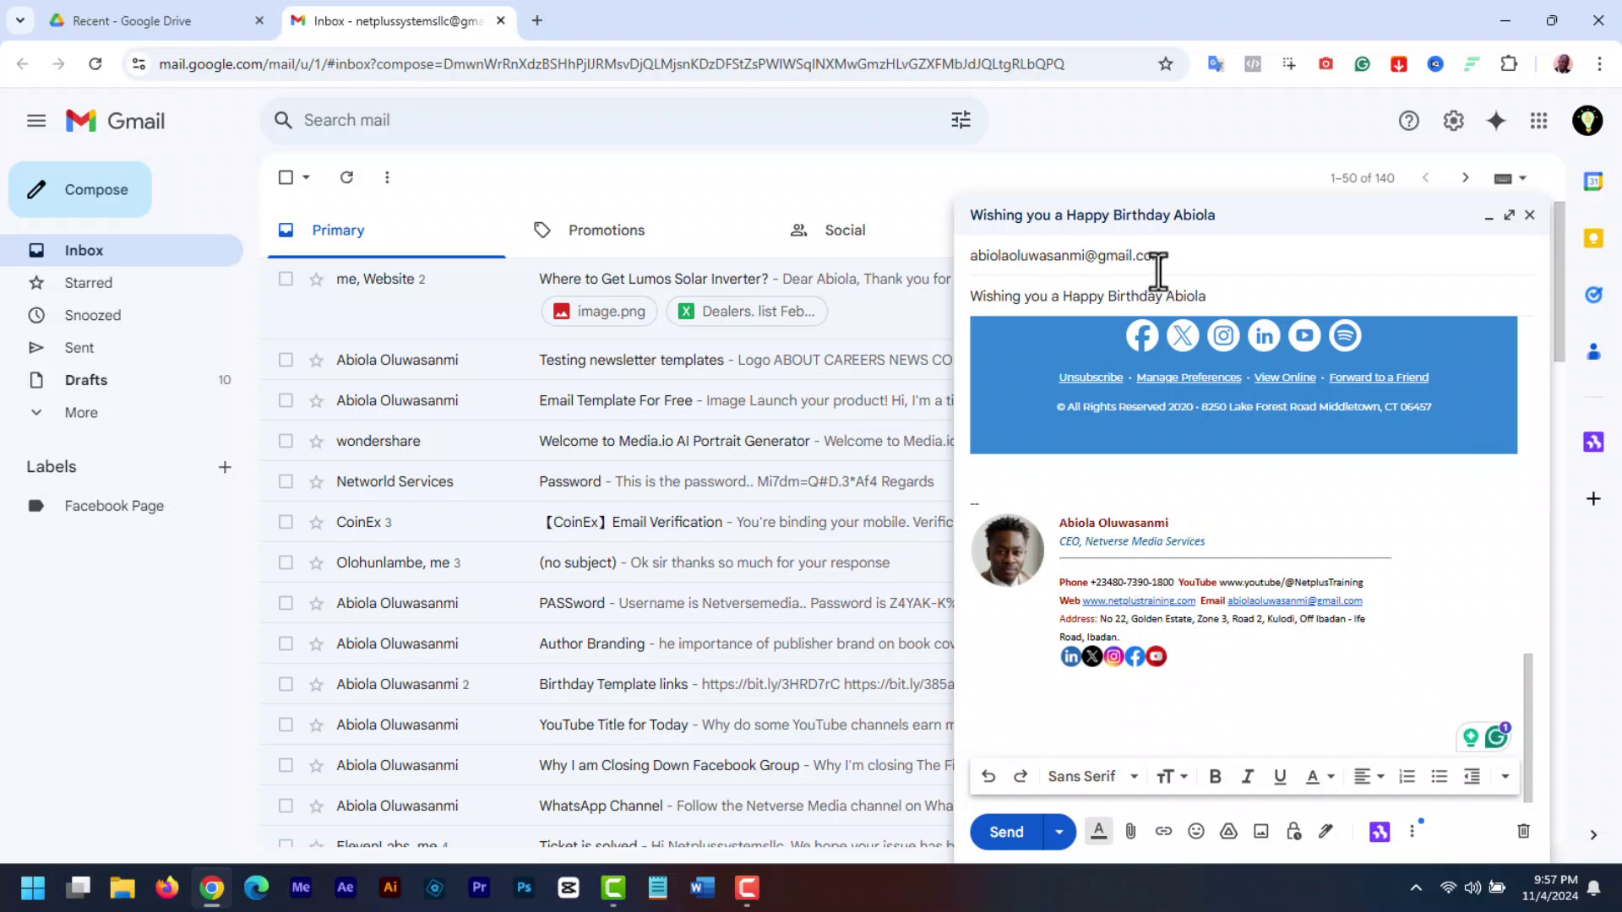
# - Switch the sender to the support address, check its HubSpot signature, and send the email
pyautogui.click(1185, 258)
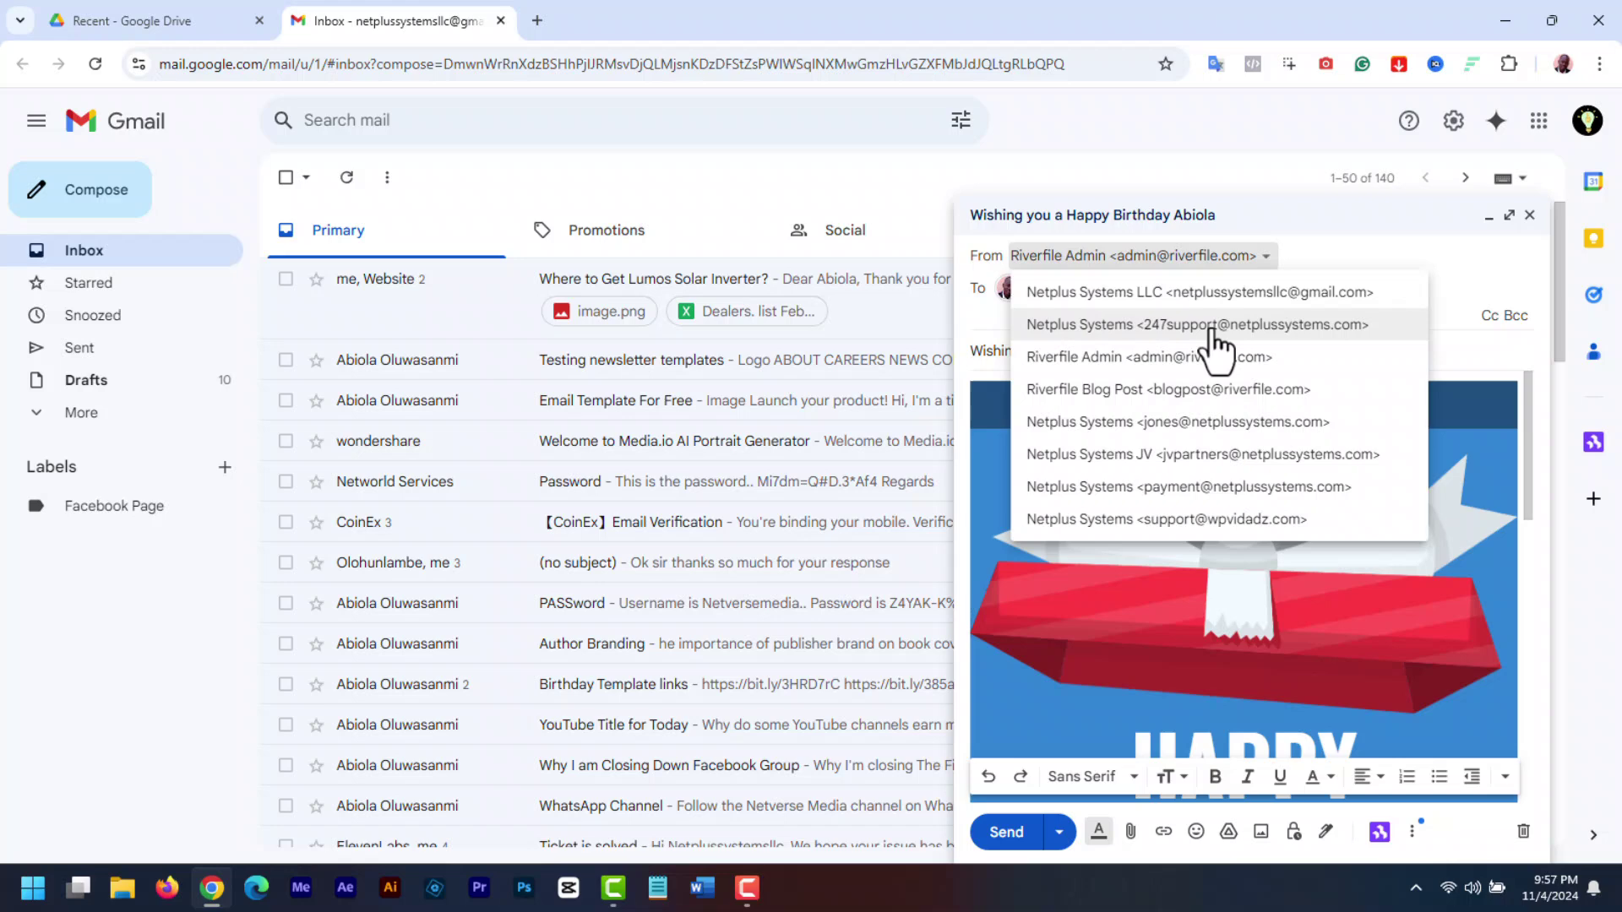
pyautogui.click(1214, 328)
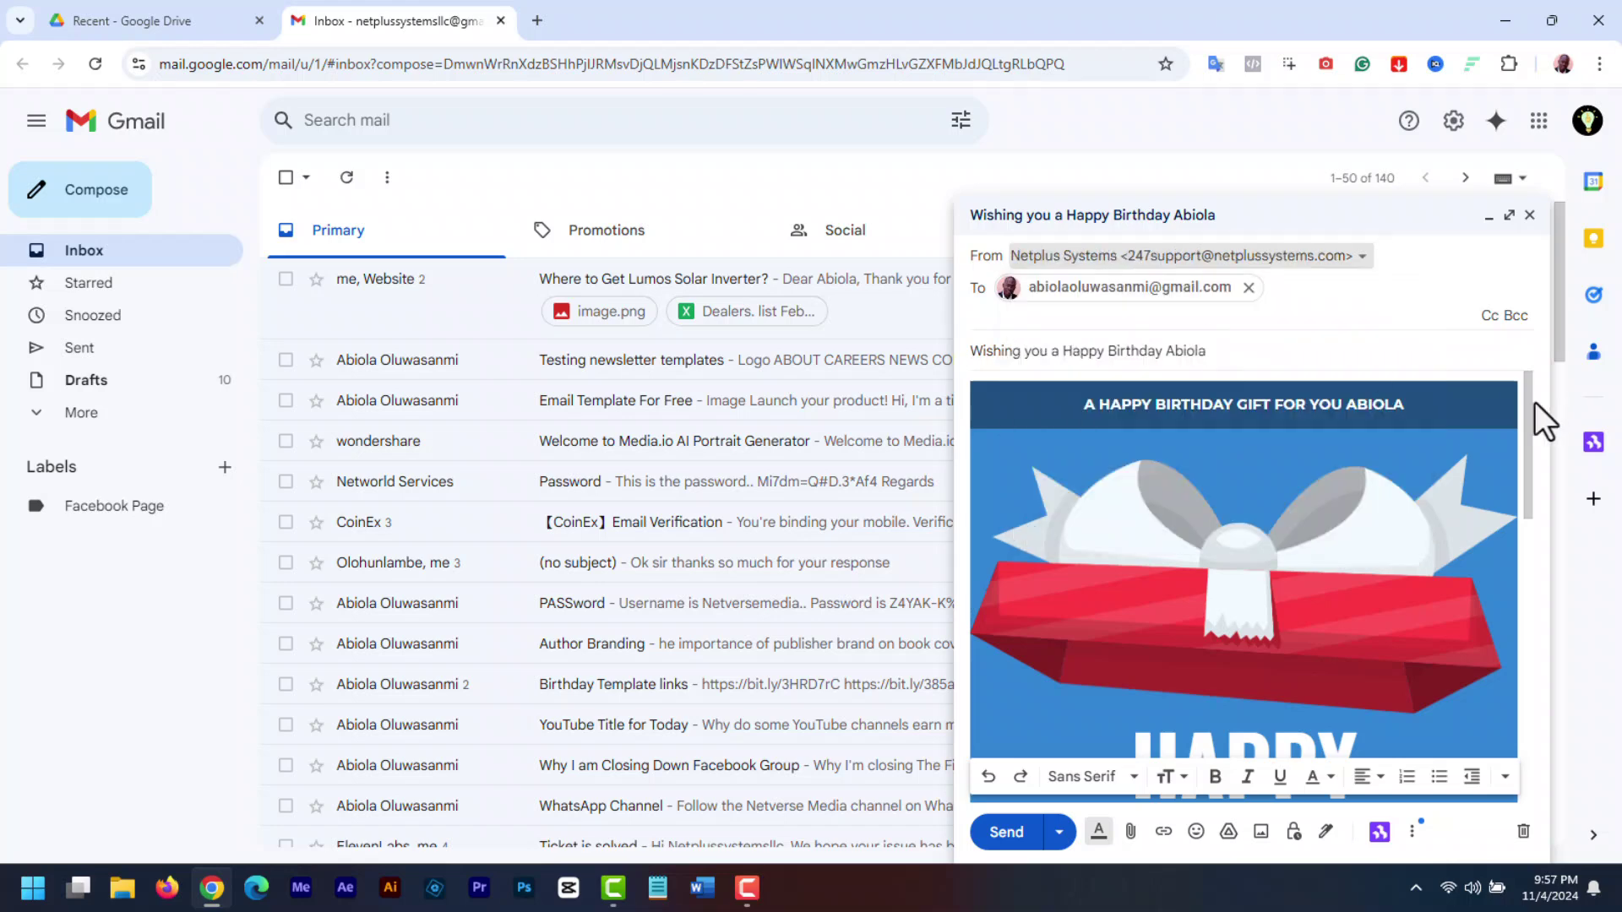
pyautogui.moveTo(1533, 404); pyautogui.dragTo(1546, 736)
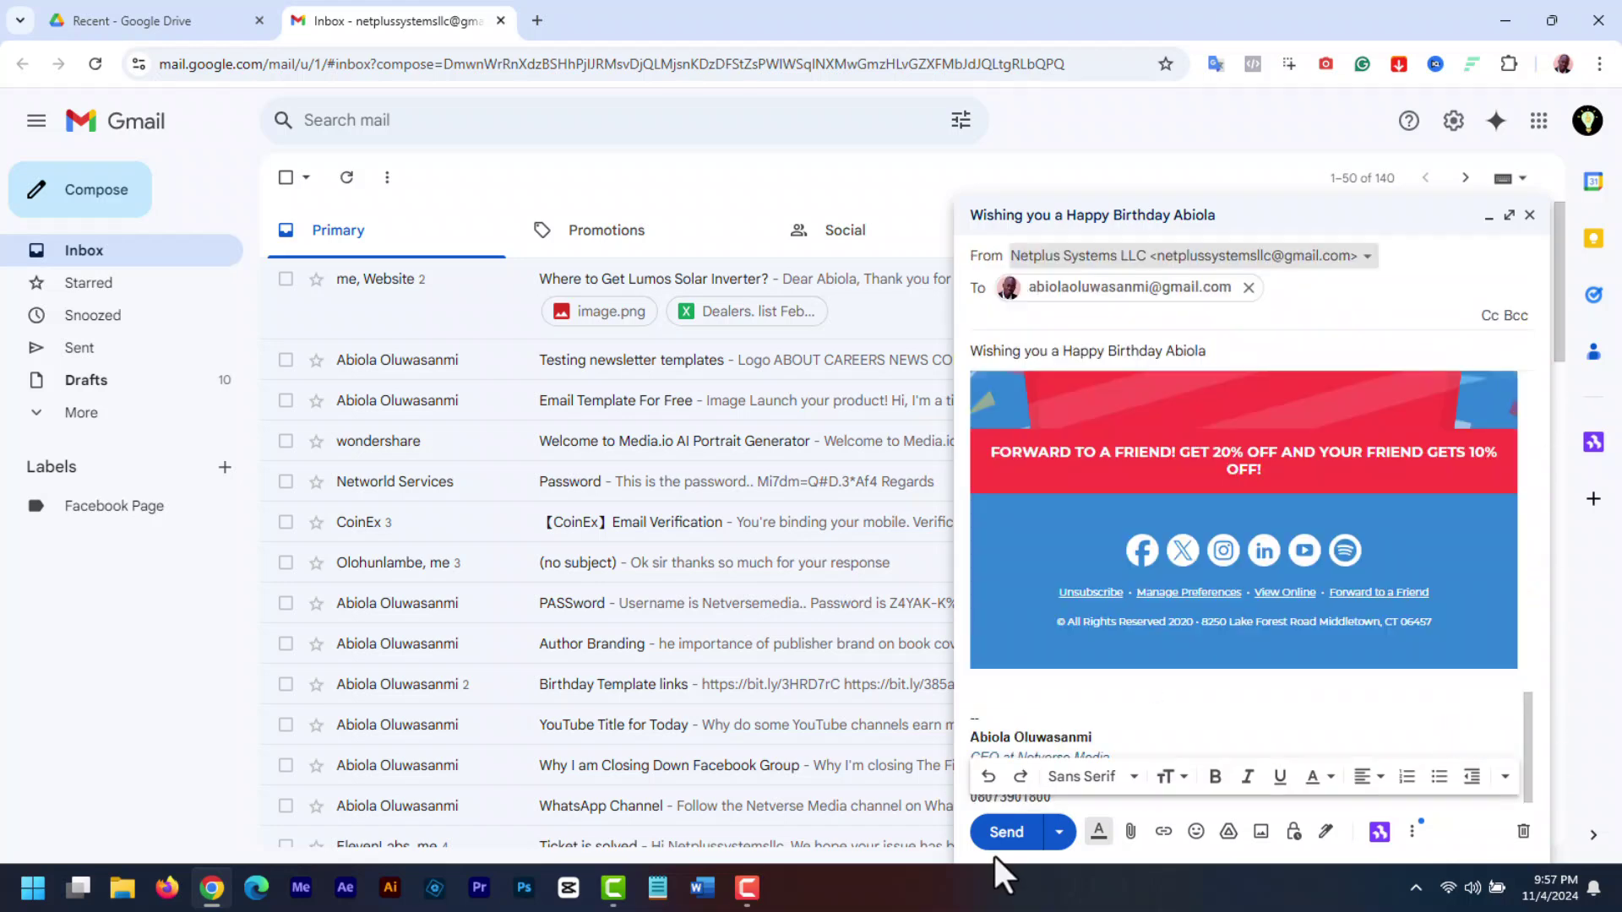
pyautogui.click(1007, 843)
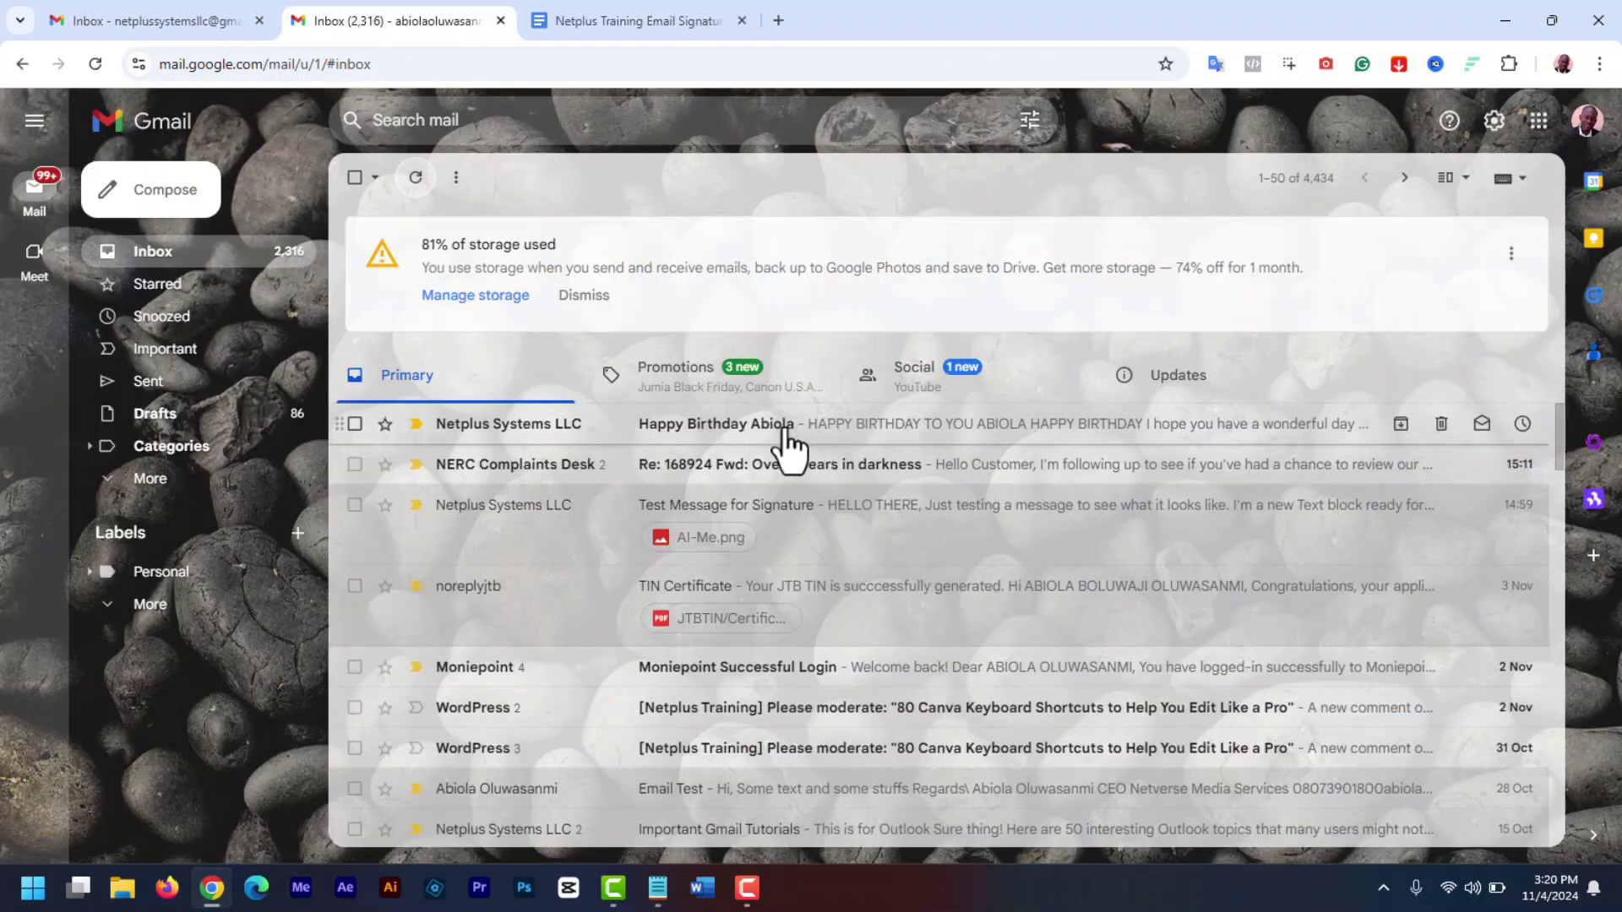
# - Open the Happy Birthday email from the Primary inbox and scroll through it
pyautogui.click(790, 448)
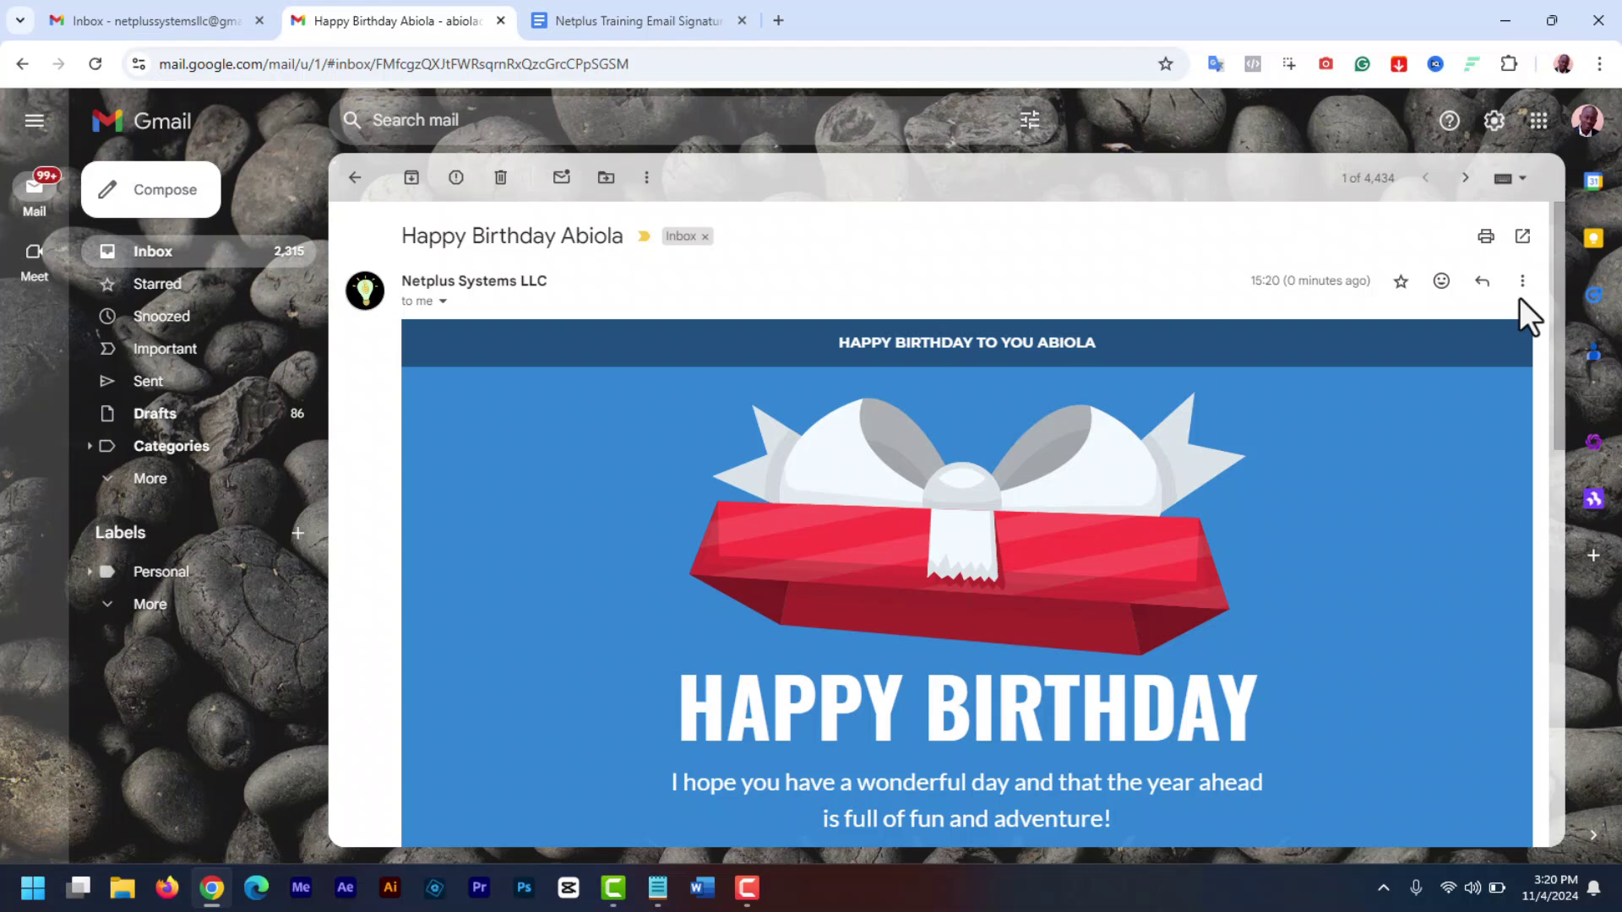
pyautogui.moveTo(1559, 250); pyautogui.dragTo(1568, 676)
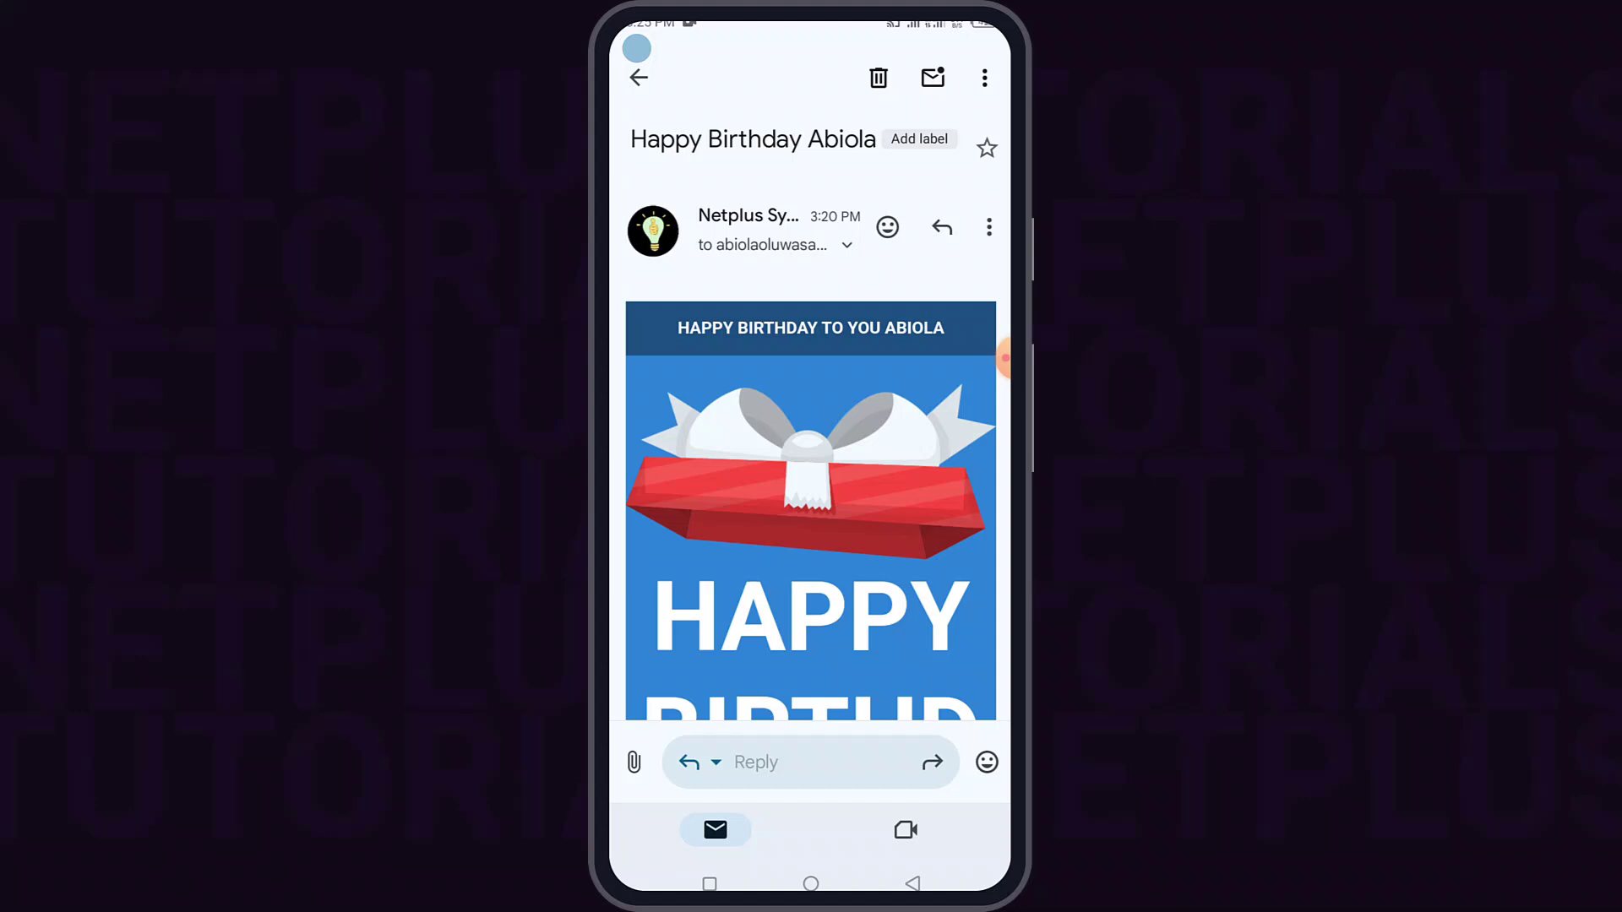
# - Scroll down to the birthday email's signature block, then return to the Sent list
pyautogui.scroll(-7, 812, 422)
pyautogui.scroll(-7, 811, 444)
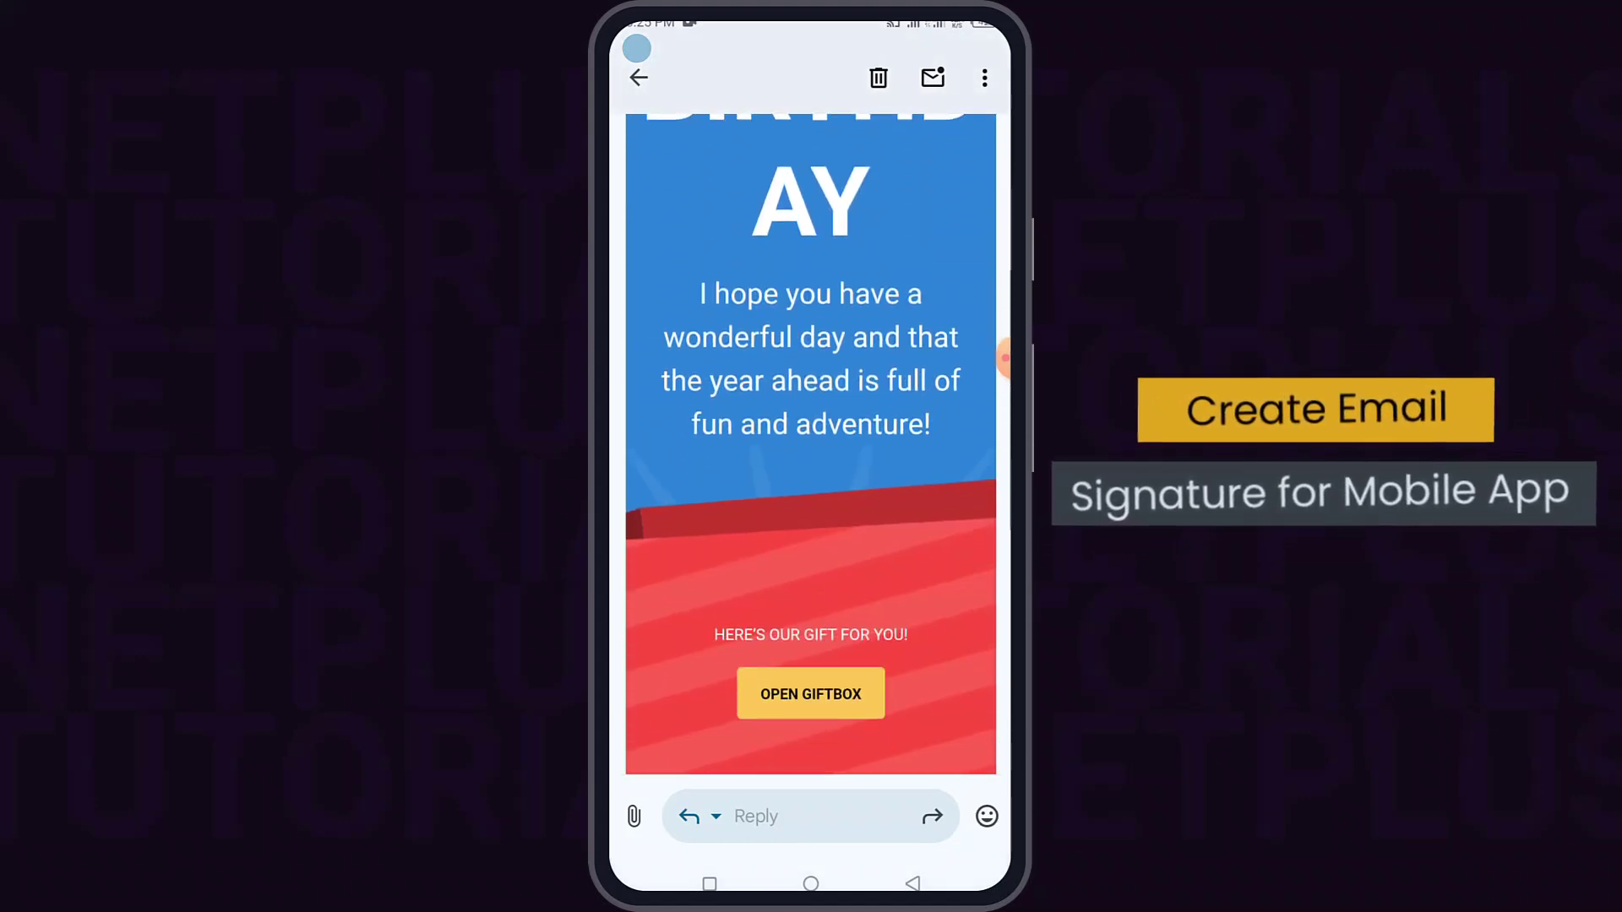
pyautogui.scroll(-1, 811, 439)
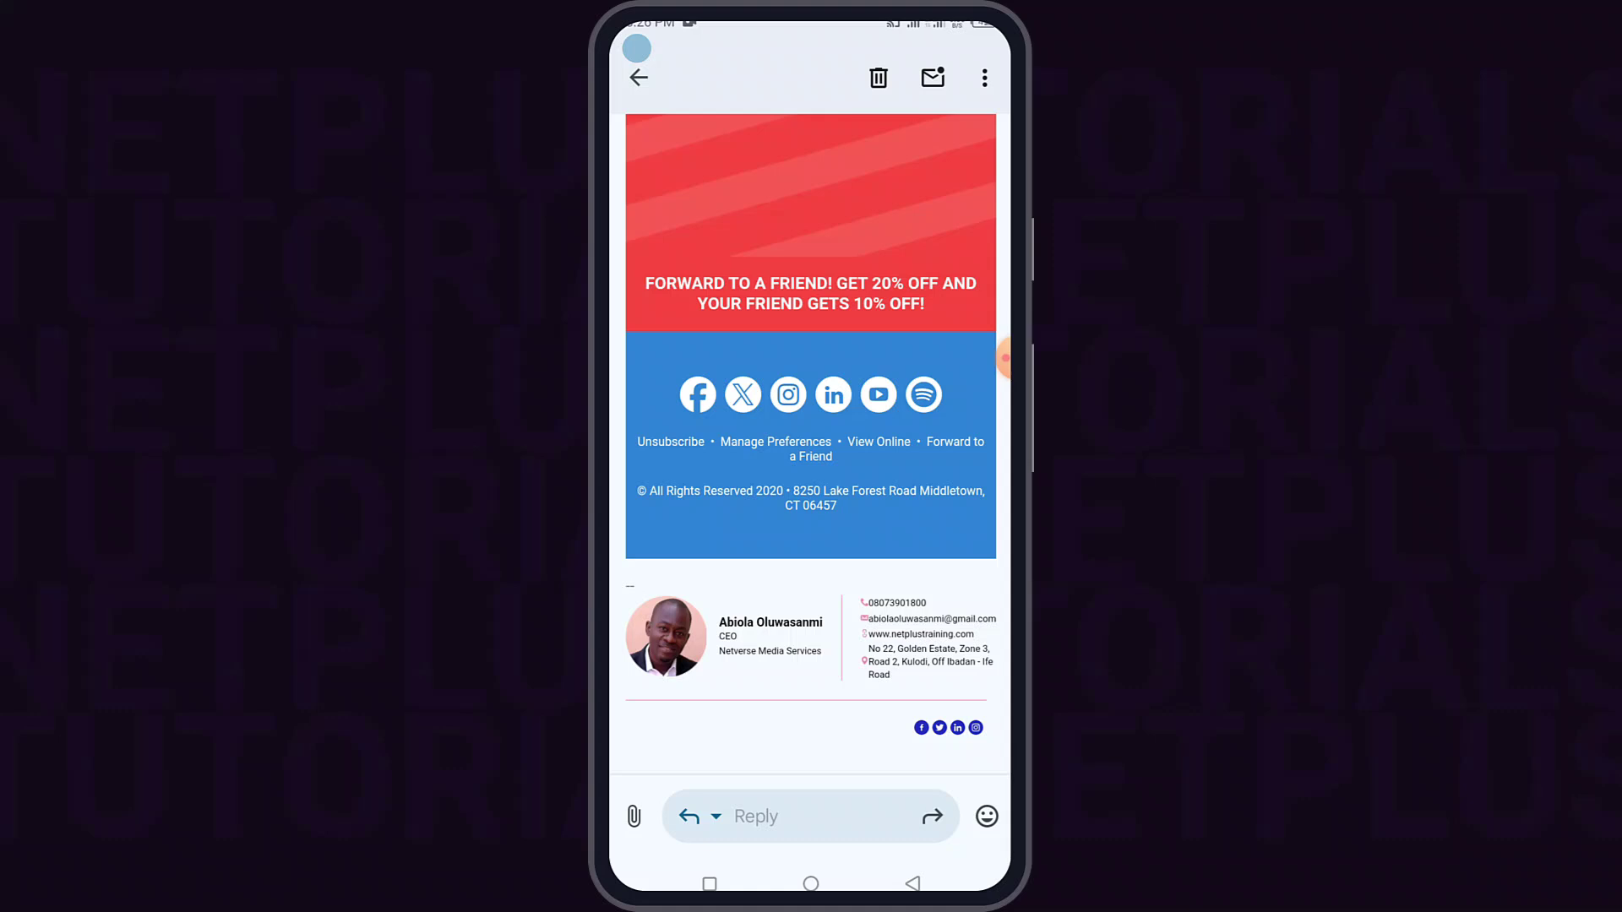
pyautogui.click(639, 77)
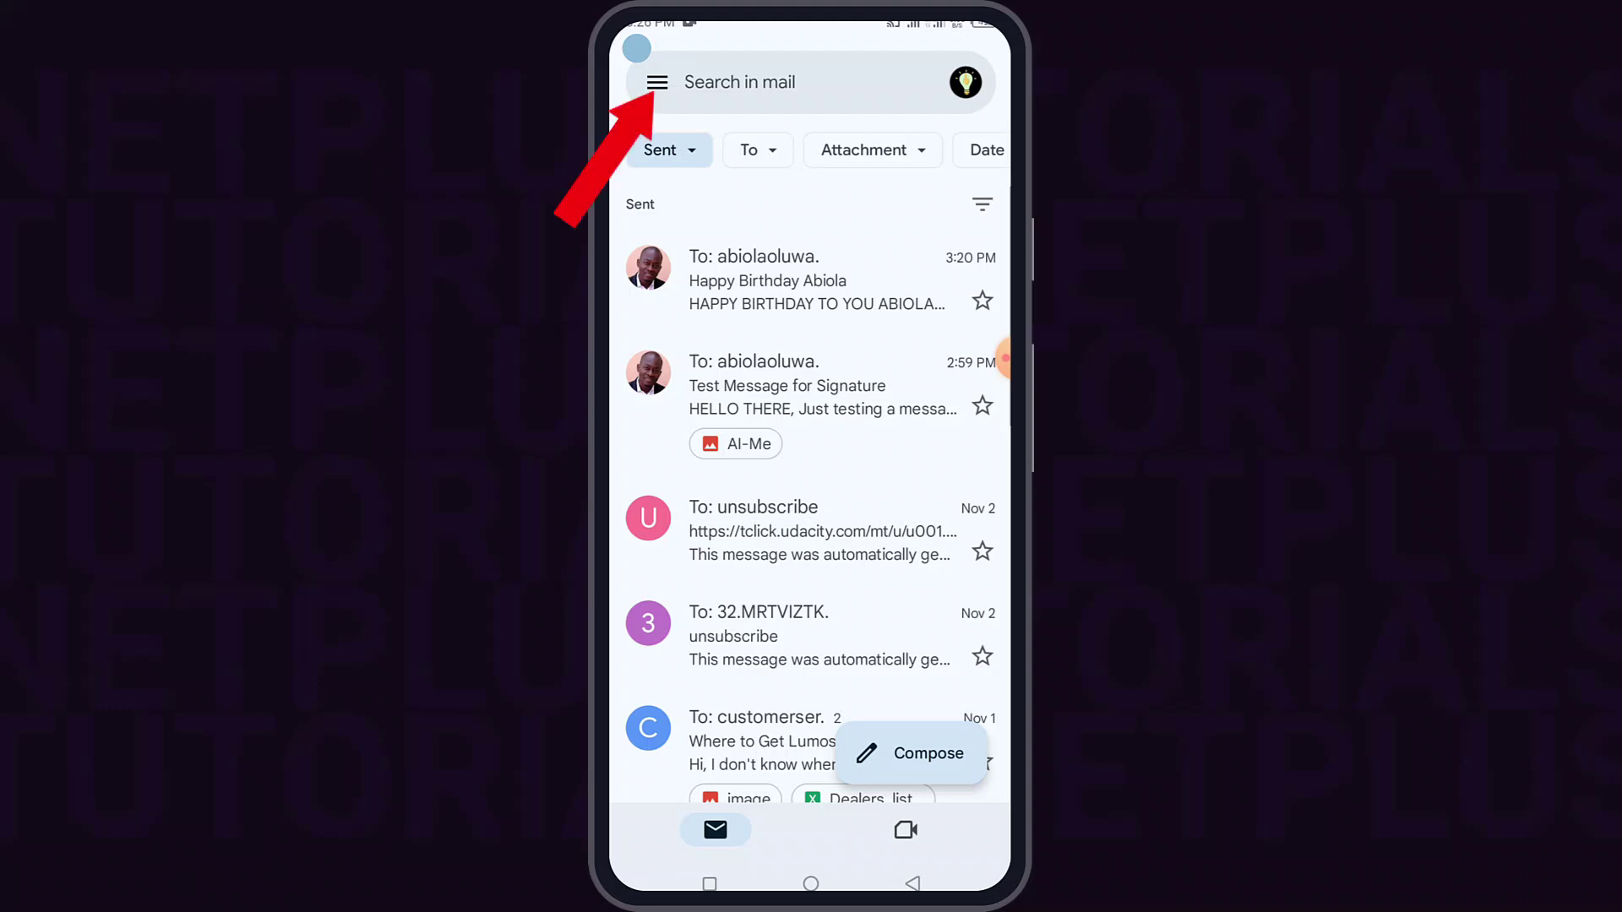
# - Go to Settings from the menu, pick the business account, and scroll to General
pyautogui.click(657, 82)
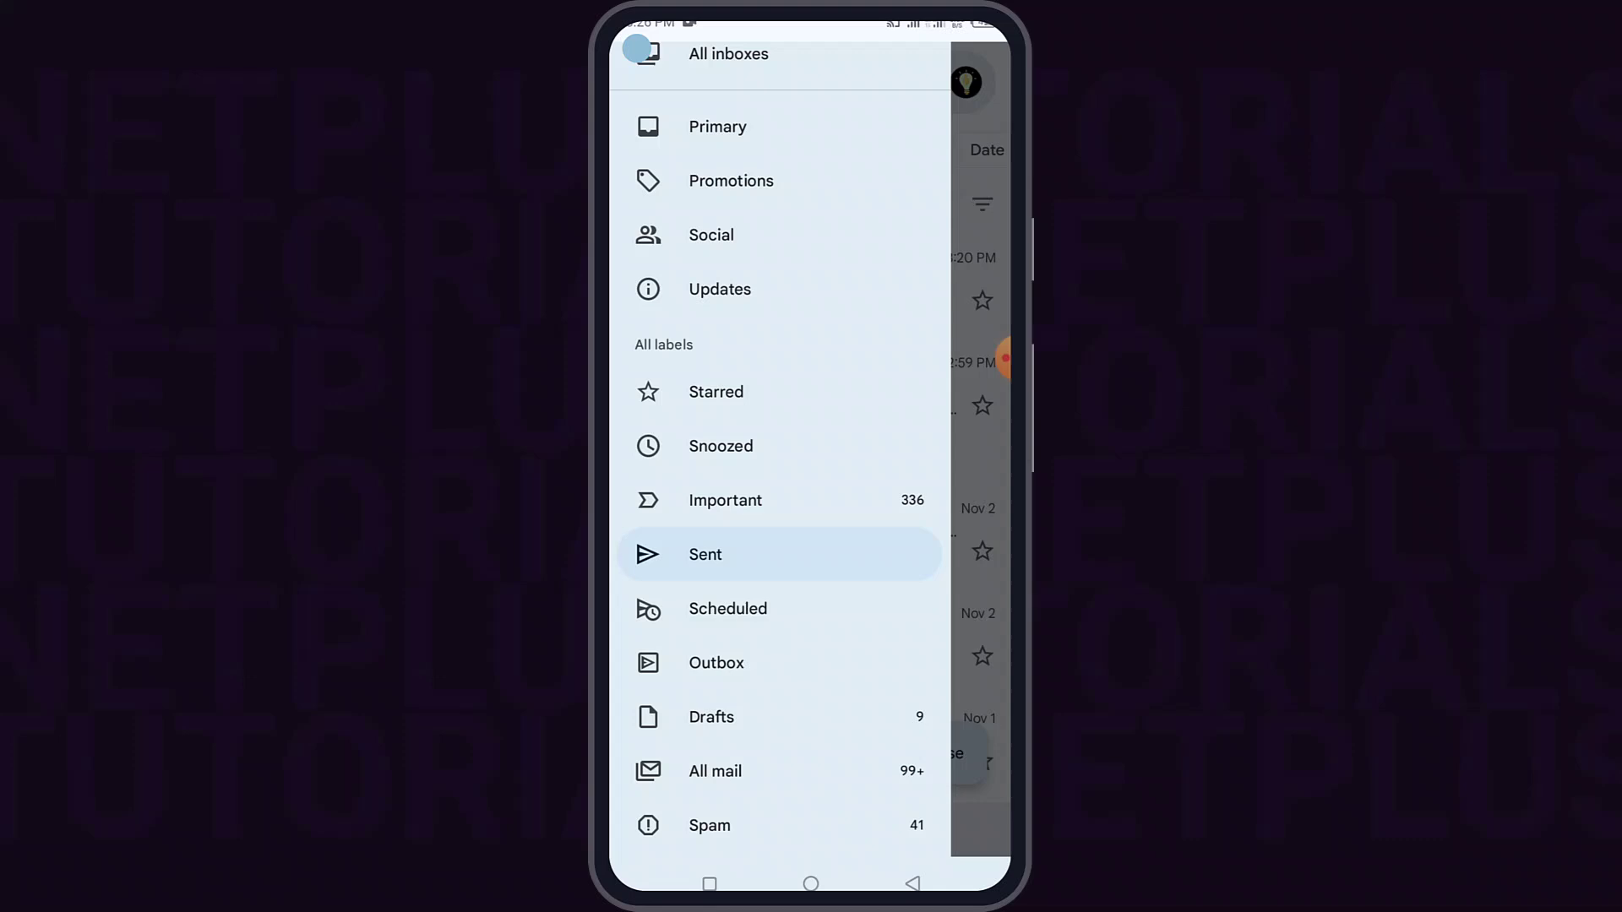
pyautogui.scroll(-5, 777, 507)
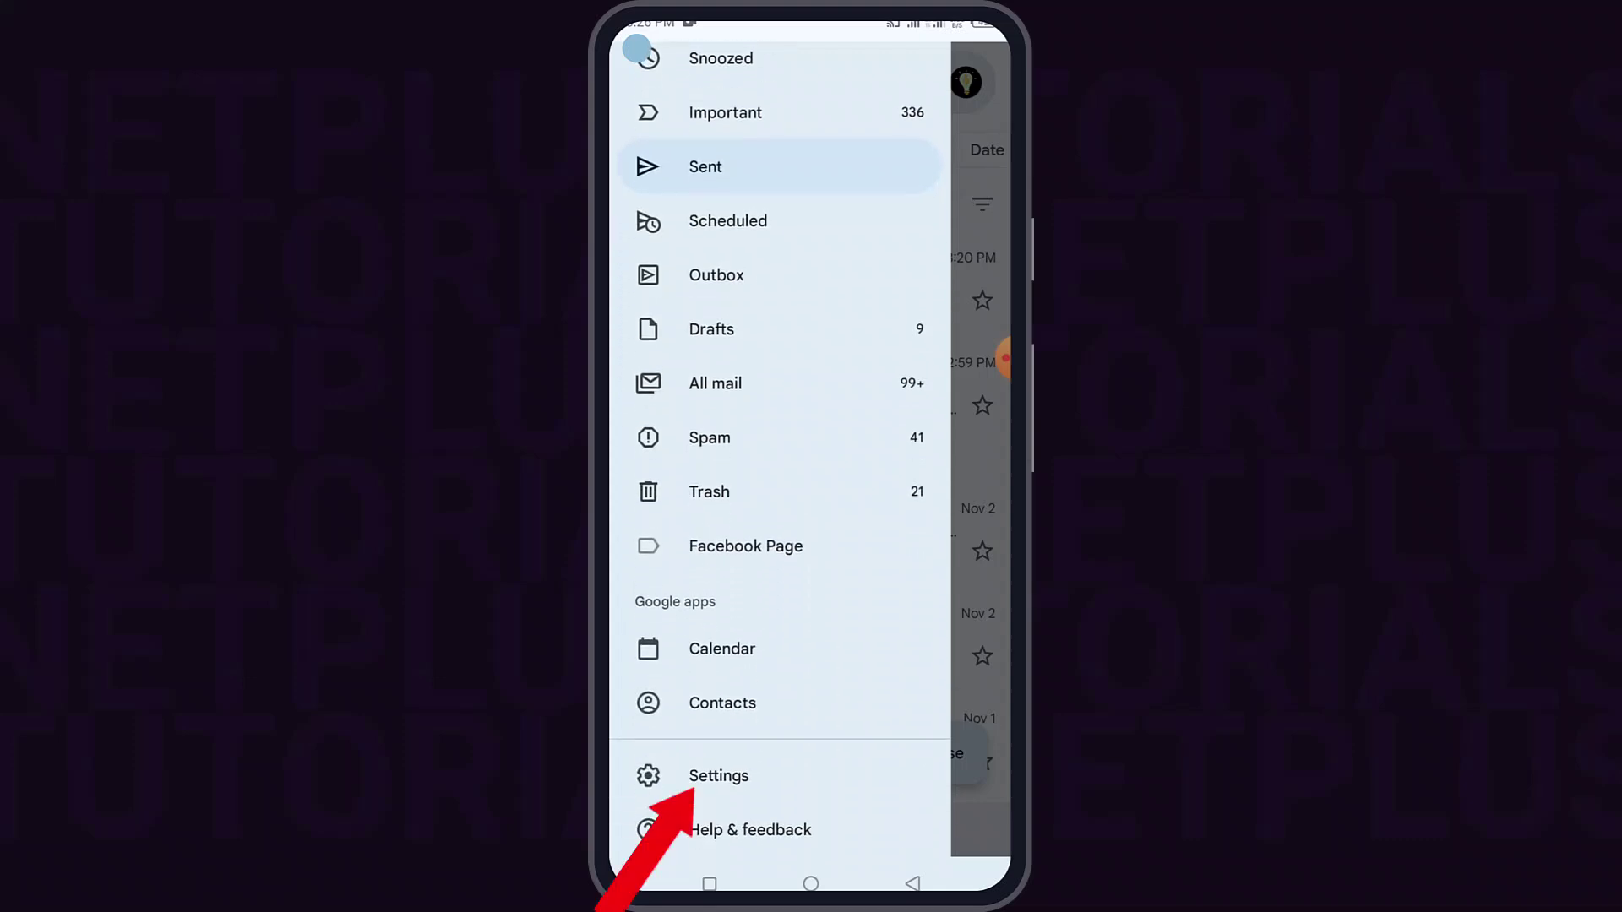
pyautogui.click(718, 775)
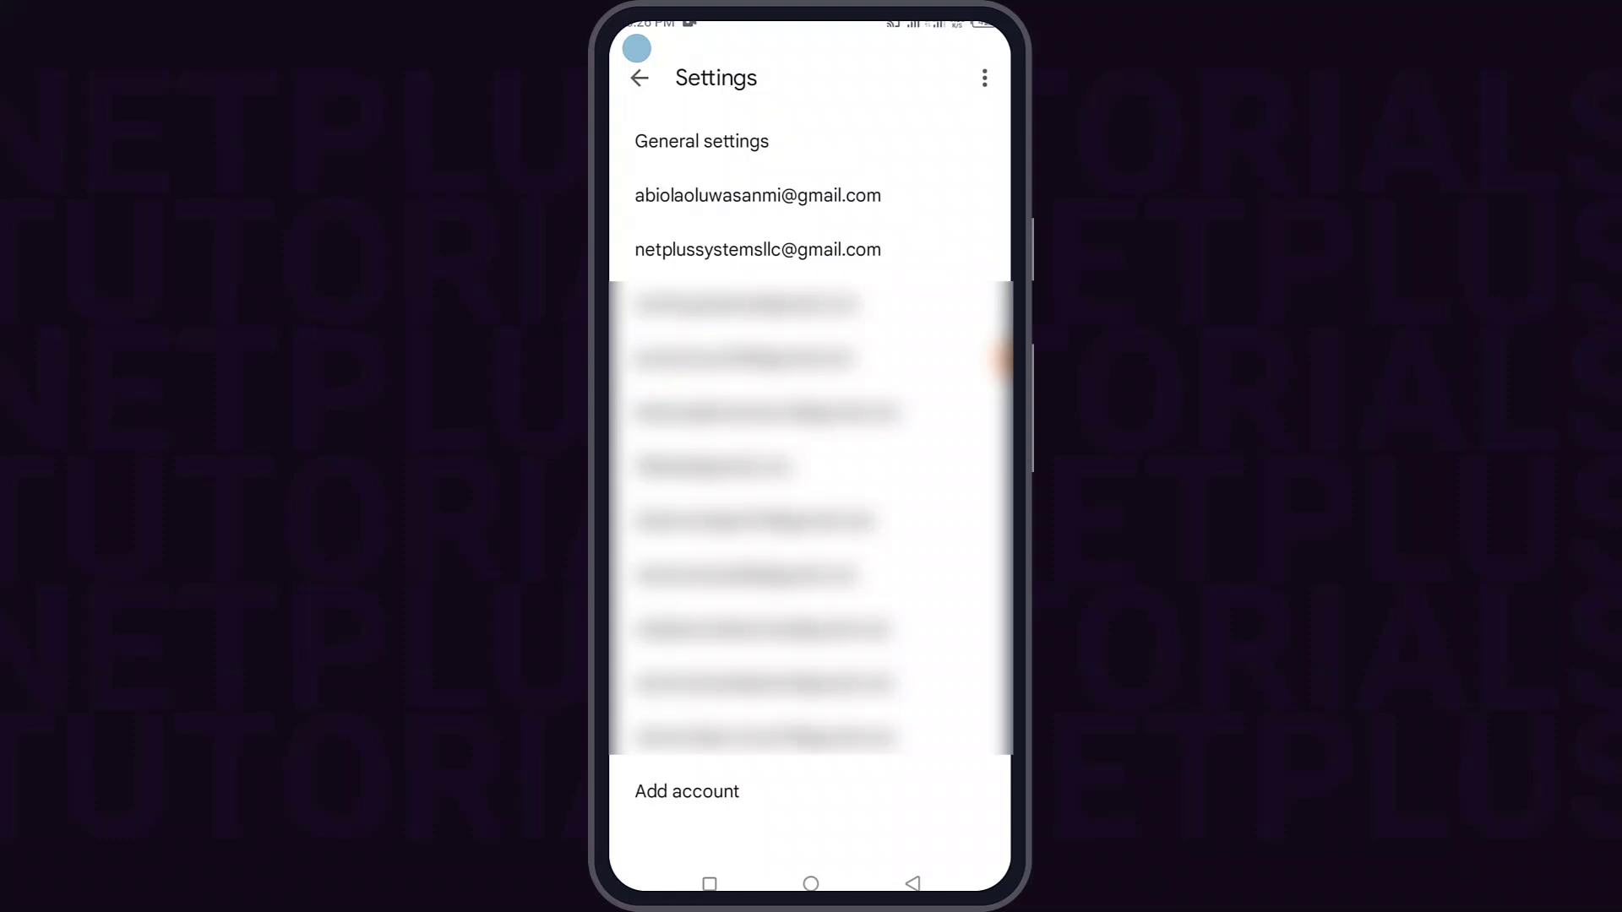
pyautogui.click(758, 250)
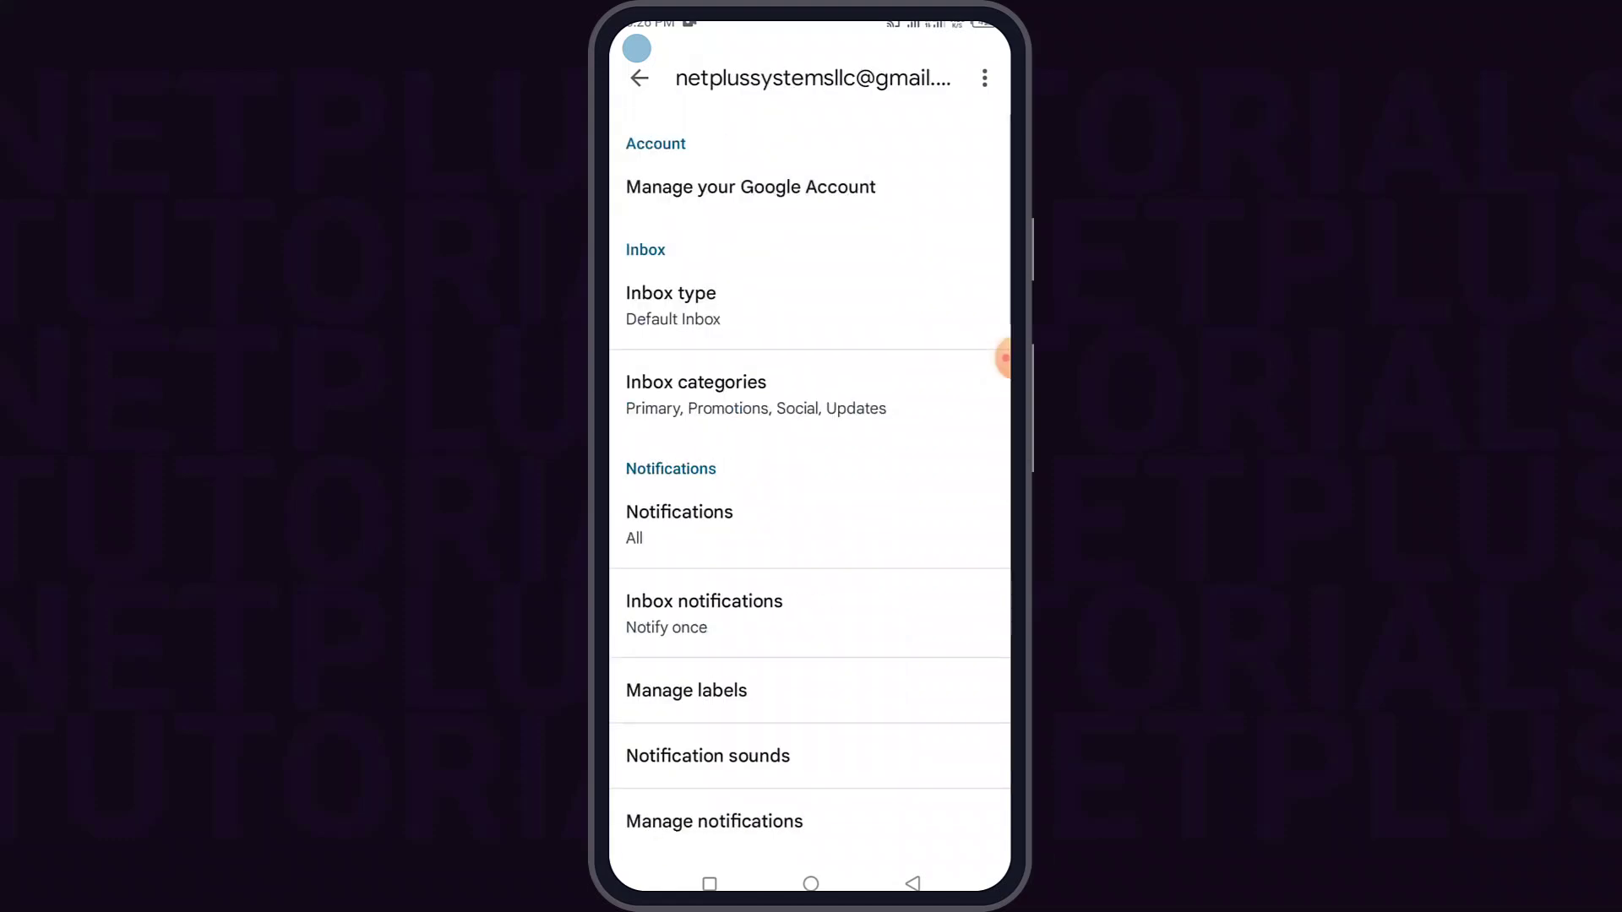
pyautogui.scroll(-7, 809, 474)
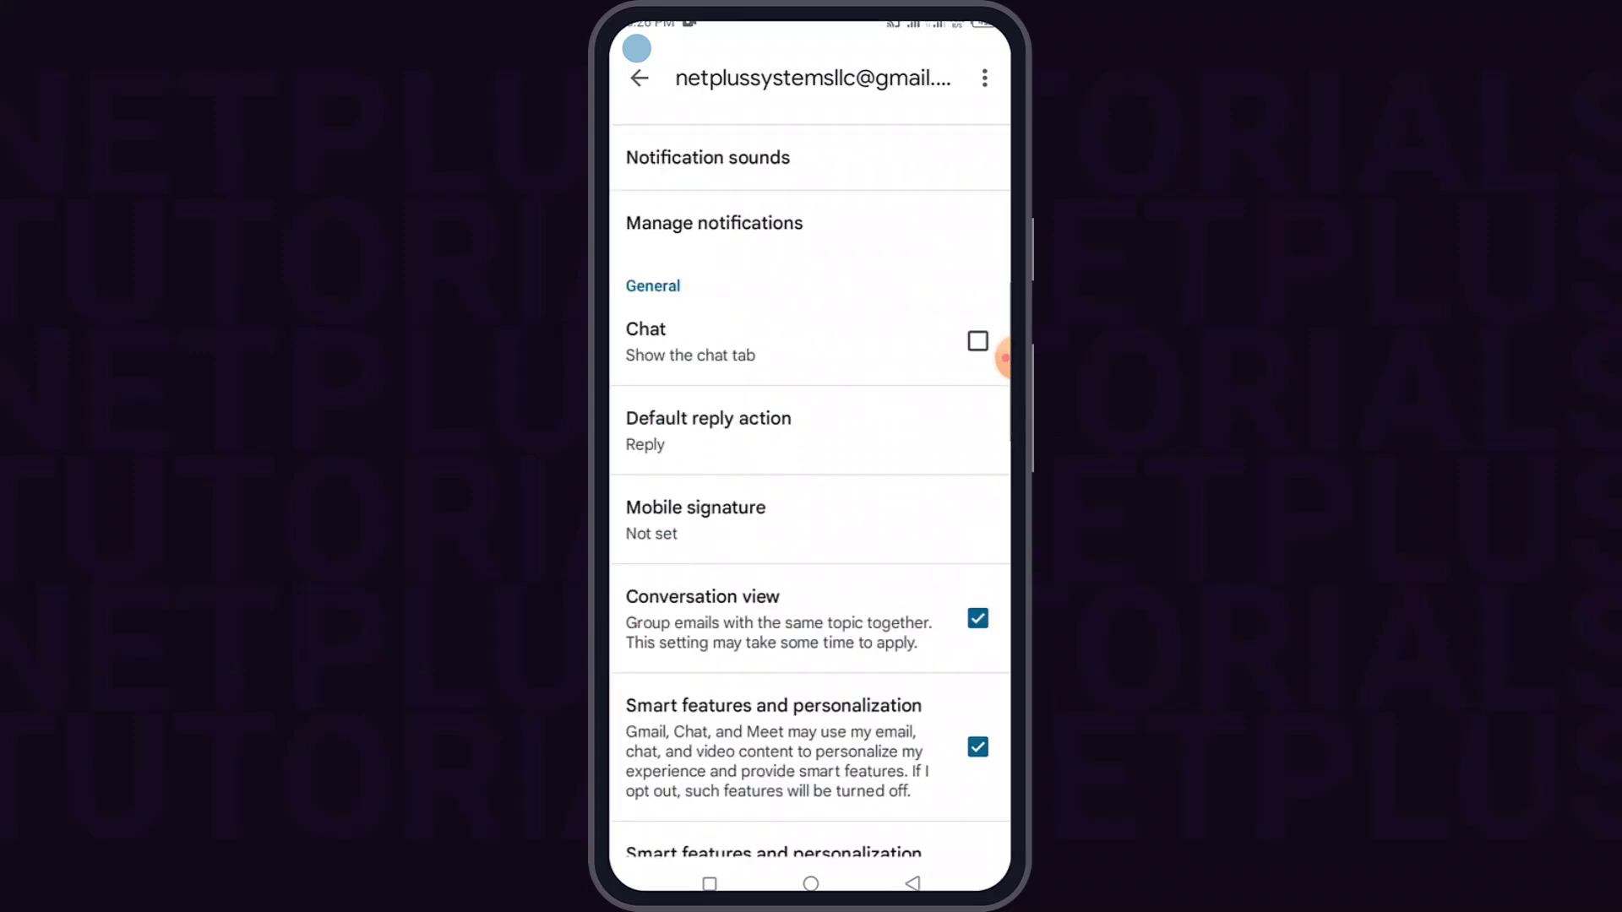
pyautogui.click(695, 520)
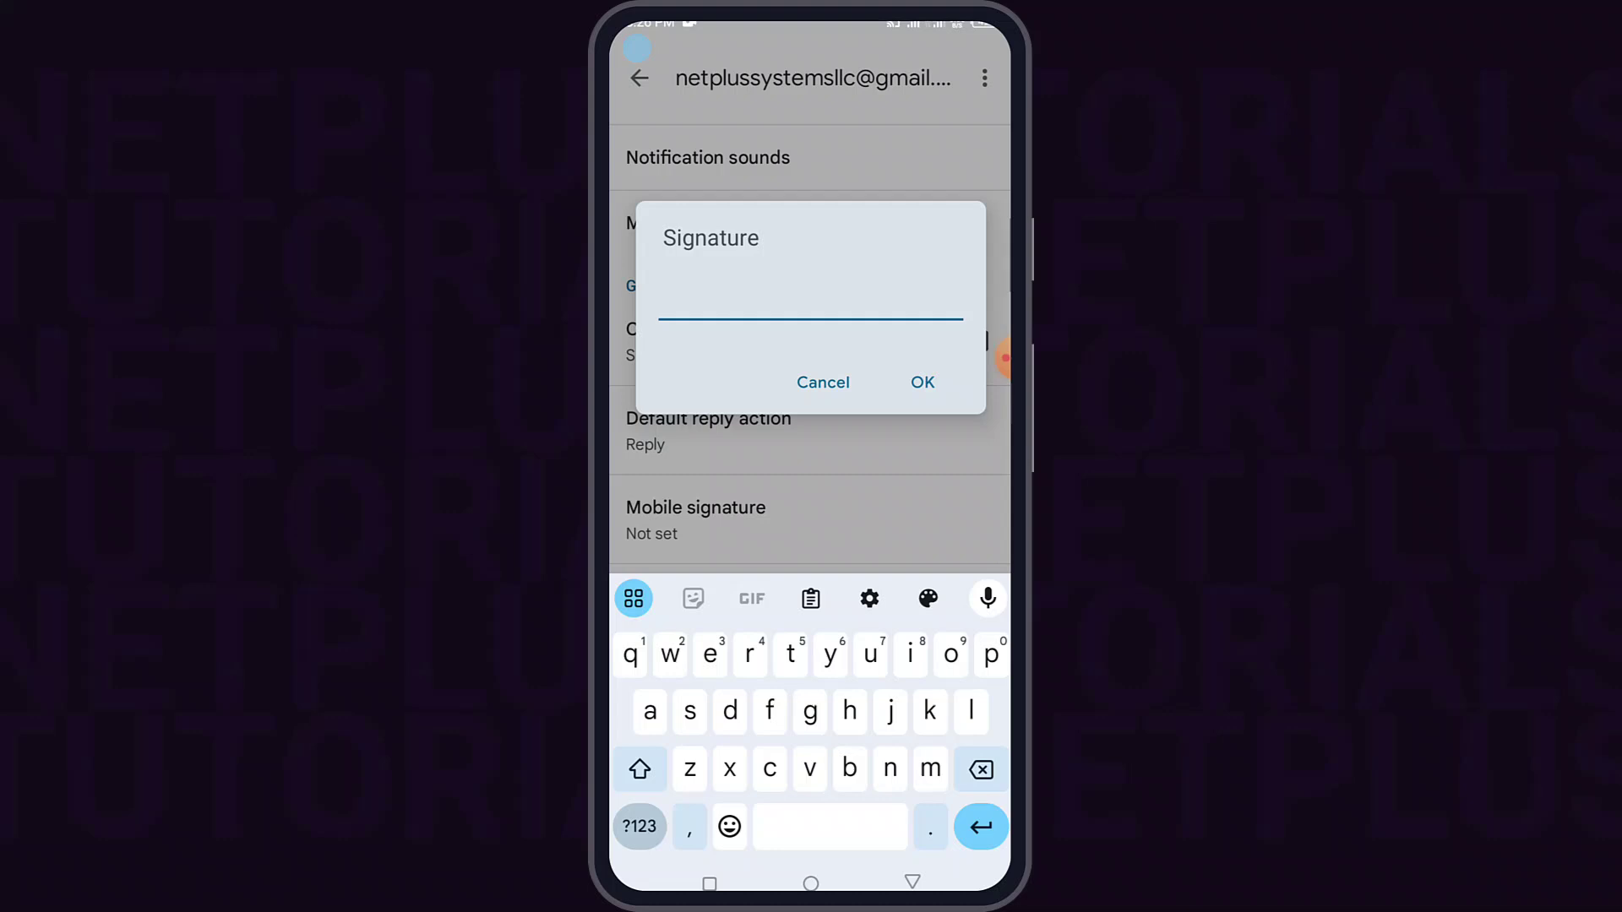
pyautogui.write('Abiola Oluwasanmi')
pyautogui.press('Return')
pyautogui.write('CEO at Netverse Media')
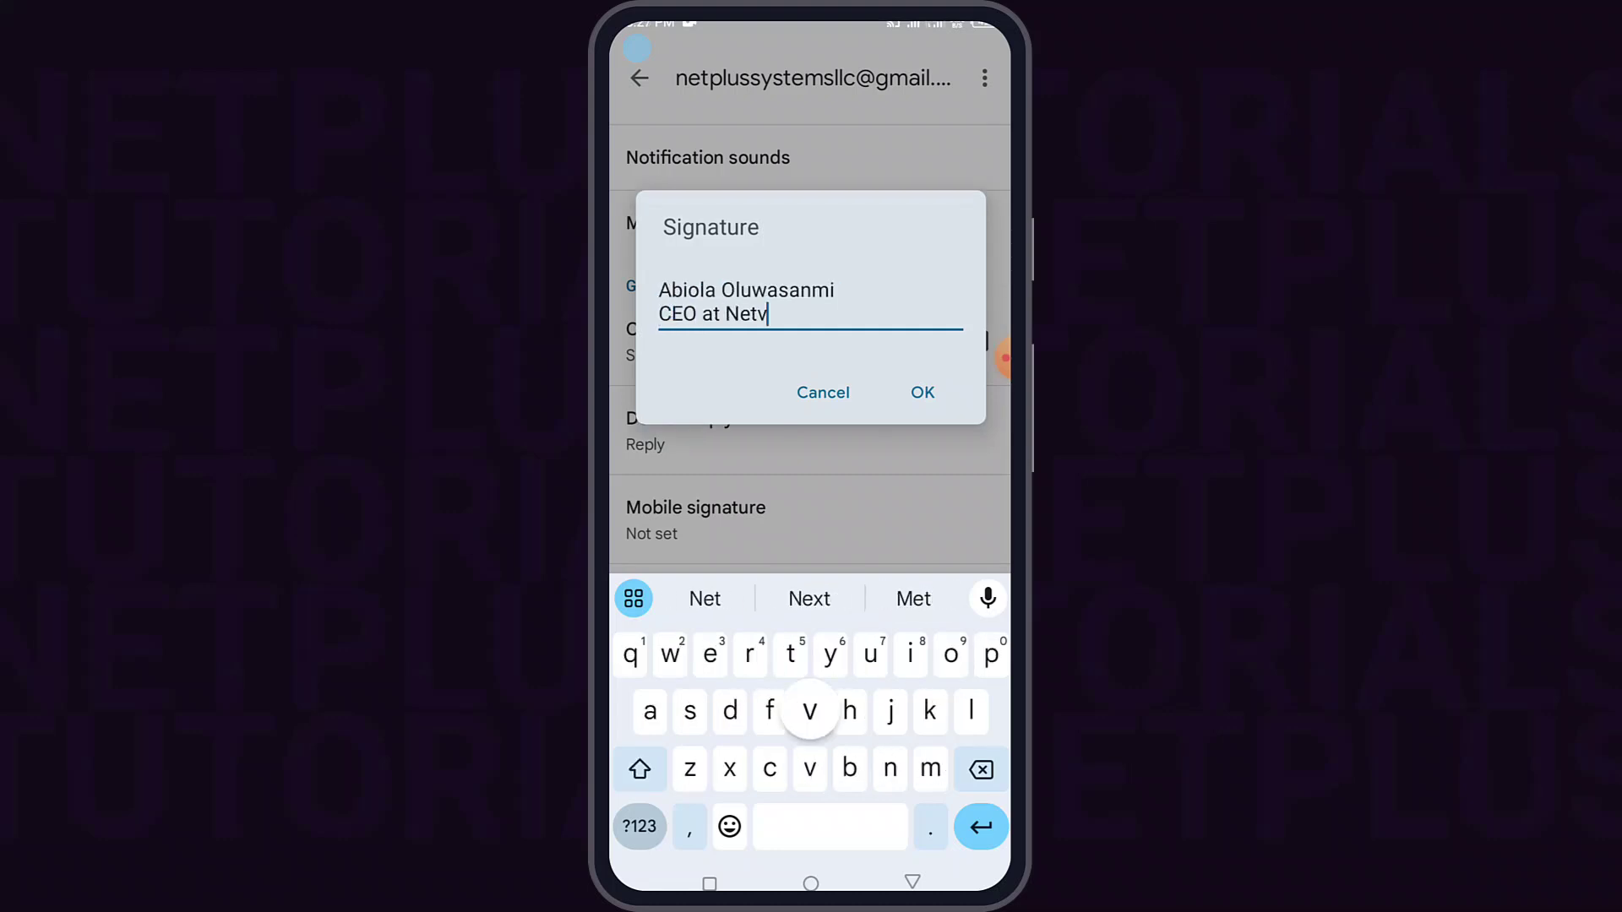
pyautogui.press('Return')
pyautogui.write('www.netplustraining.com')
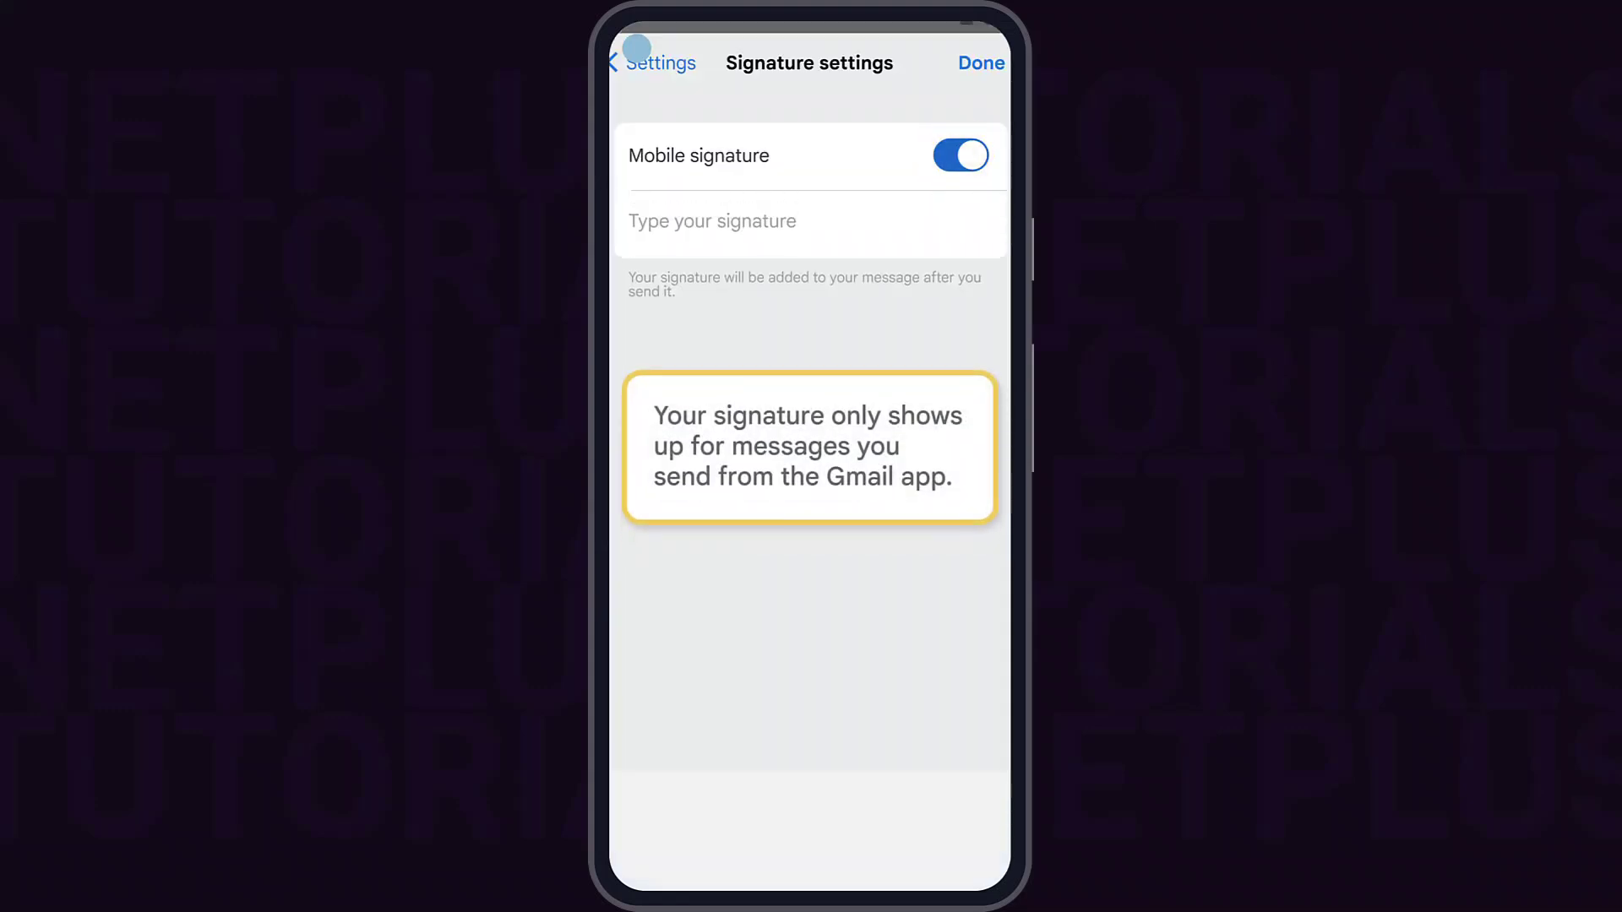
pyautogui.click(699, 218)
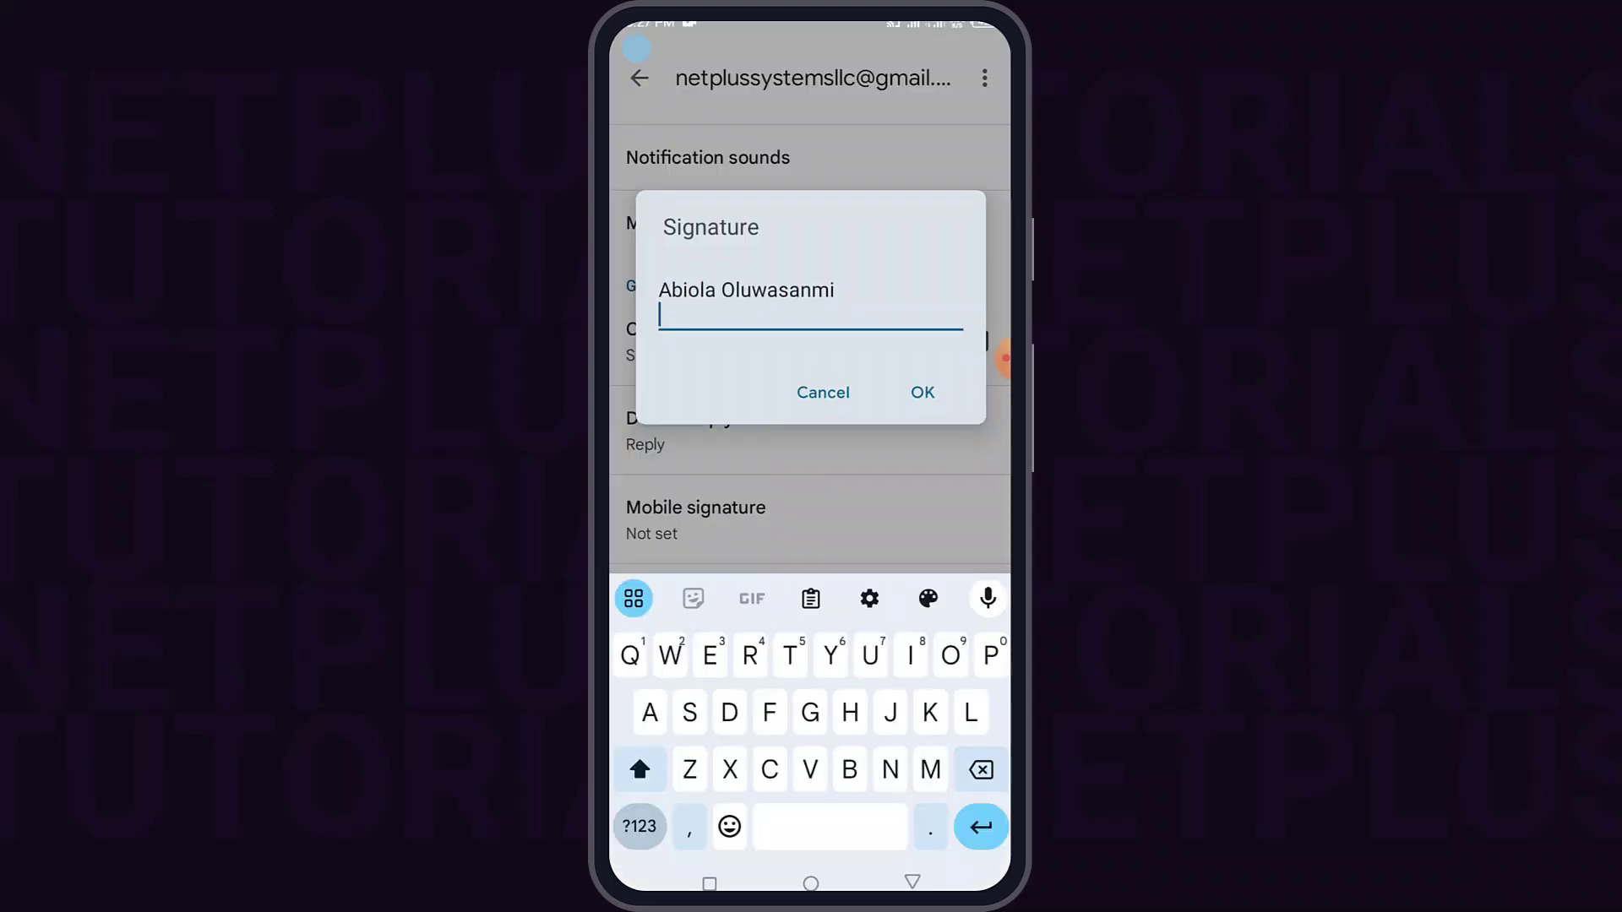
pyautogui.write('CEO at Netverse Media')
pyautogui.press('Return')
pyautogui.write('www.netp')
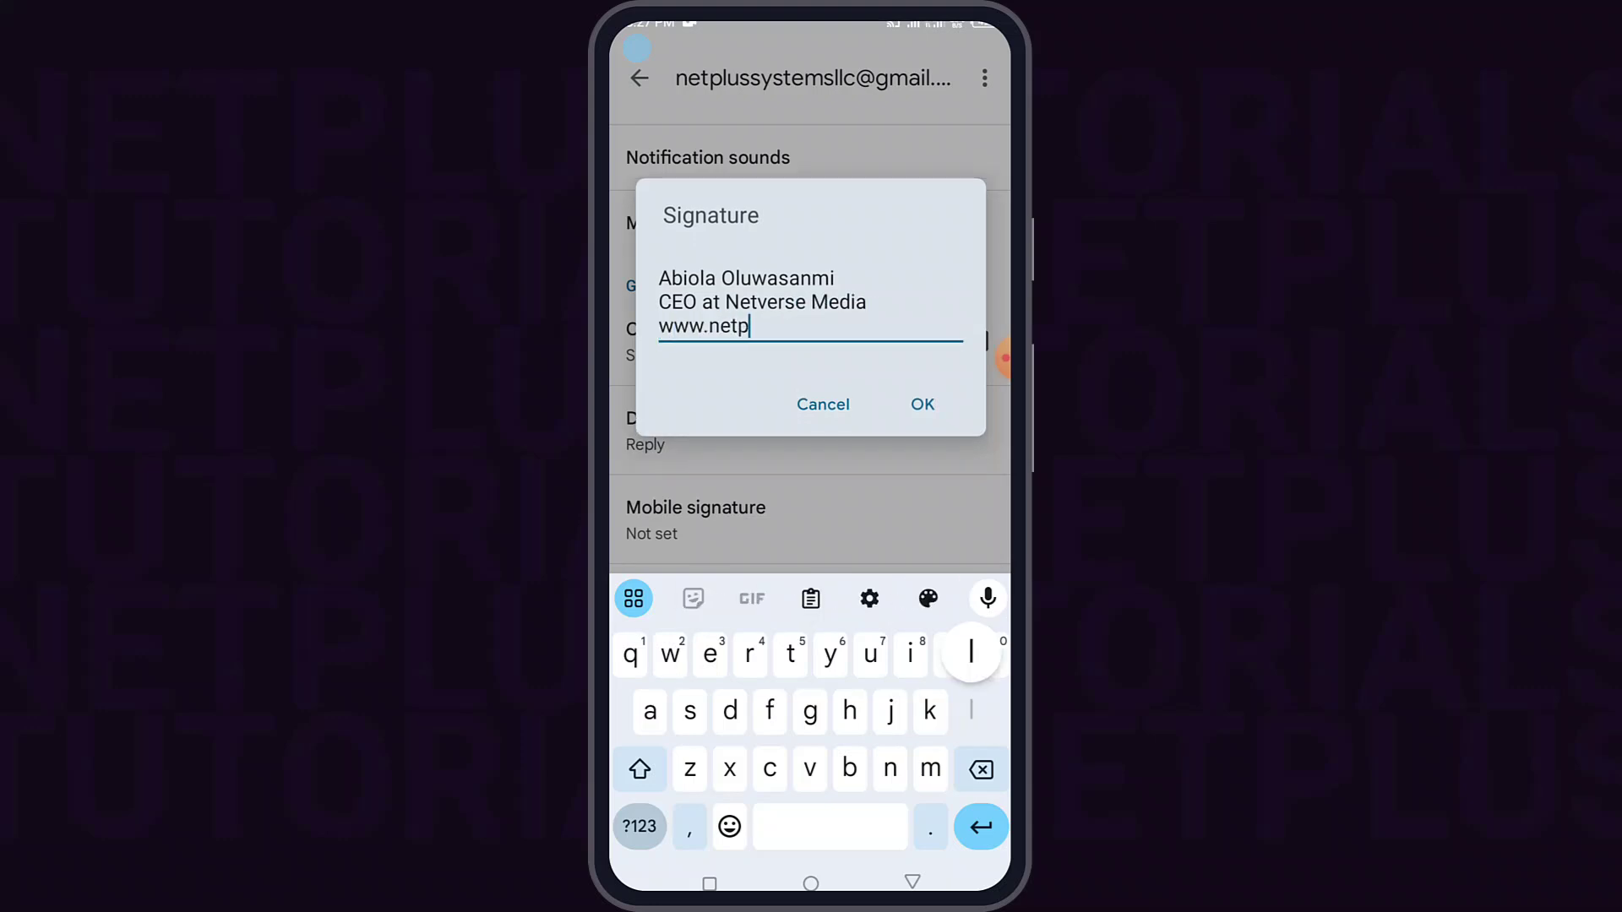
pyautogui.write('lustraining.com')
pyautogui.click(659, 325)
pyautogui.write('https://')
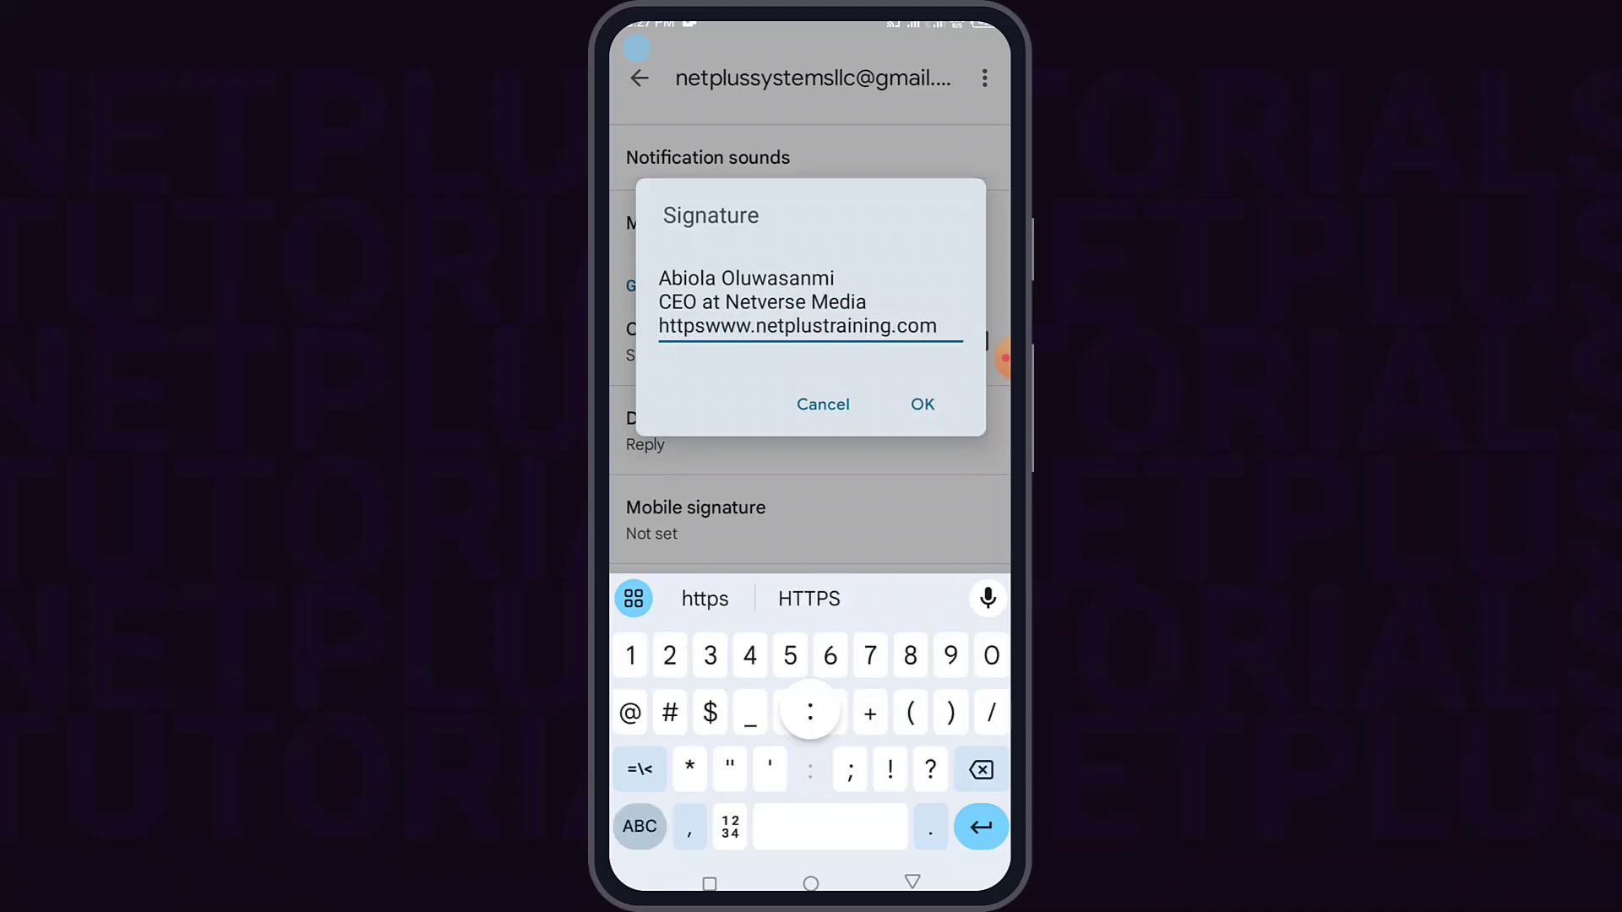
pyautogui.write('0807390')
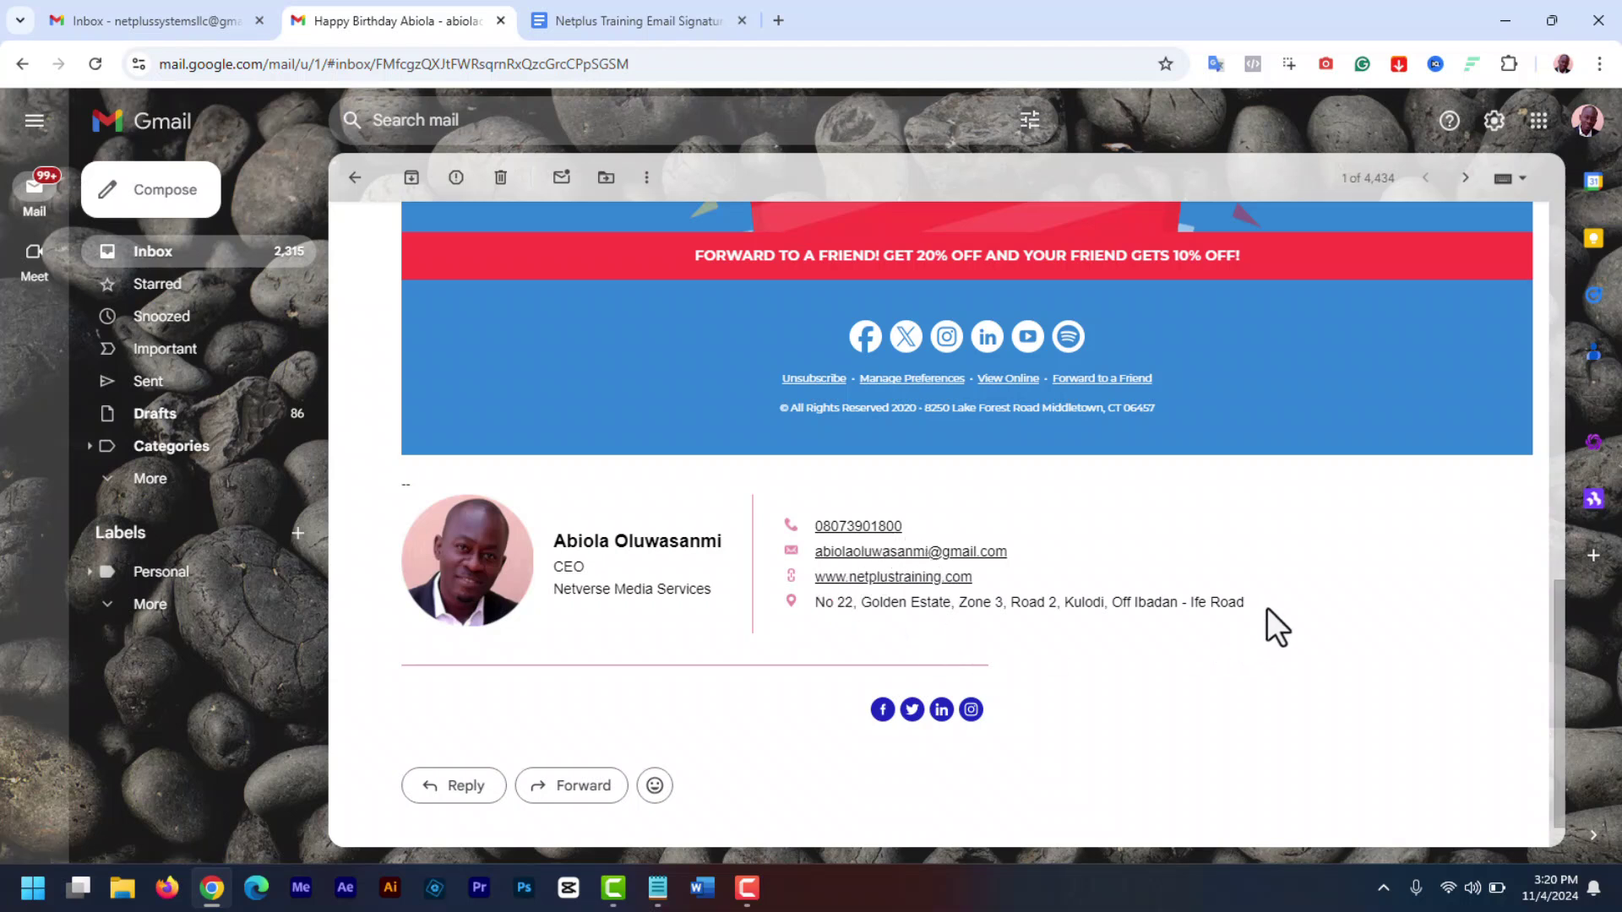
pyautogui.moveTo(1267, 606)
pyautogui.mouseDown()
pyautogui.moveTo(446, 517)
pyautogui.moveTo(1429, 611)
pyautogui.mouseUp()
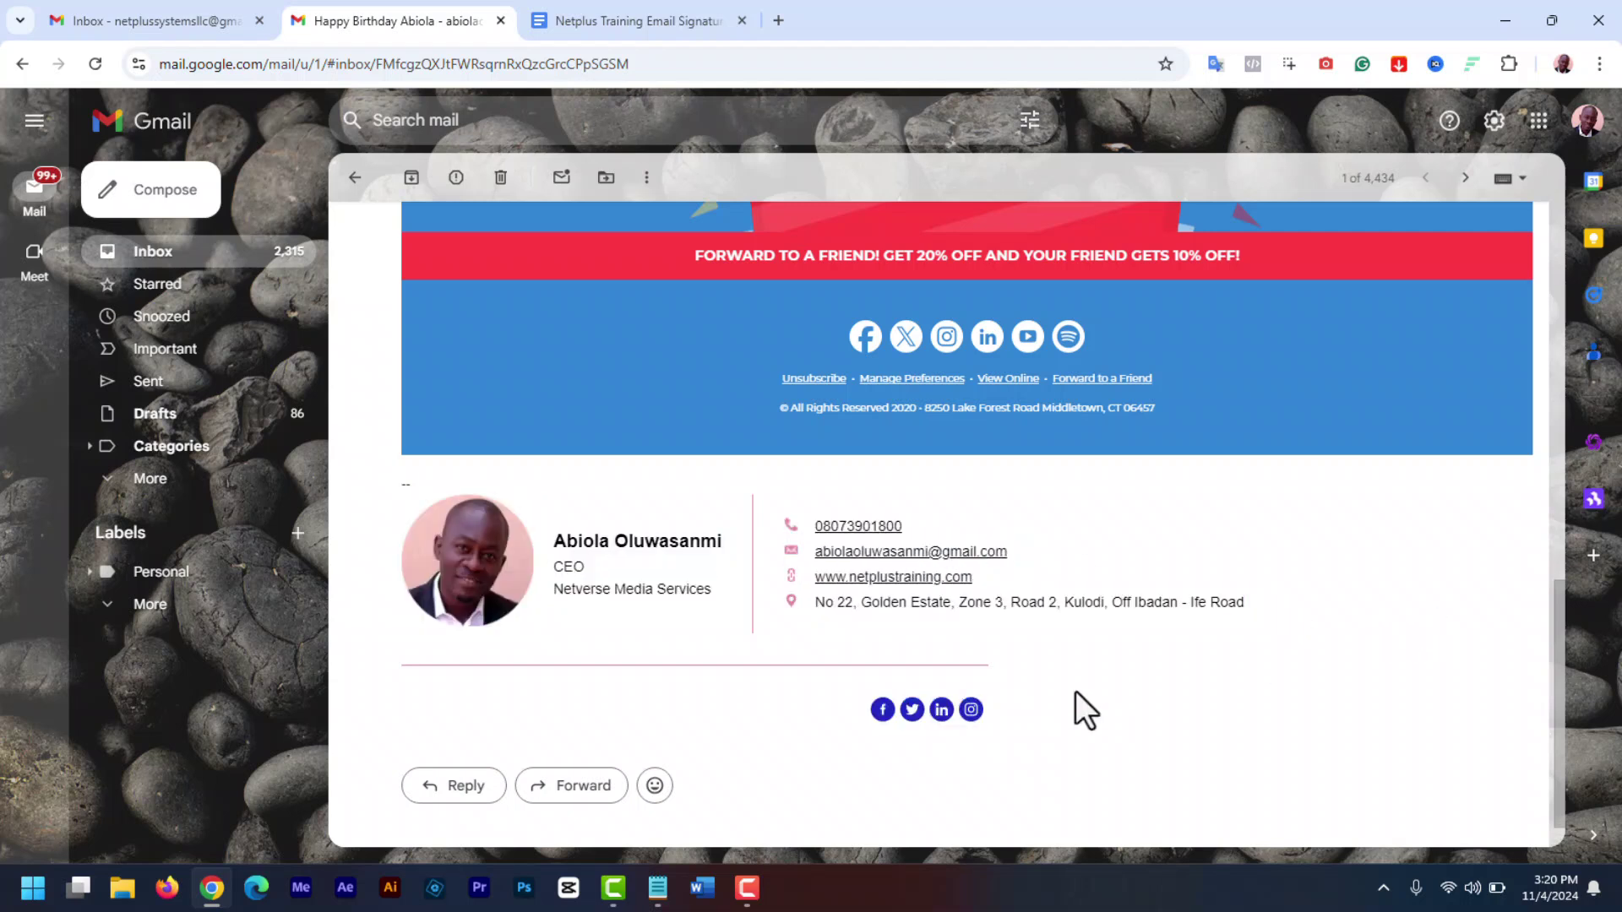